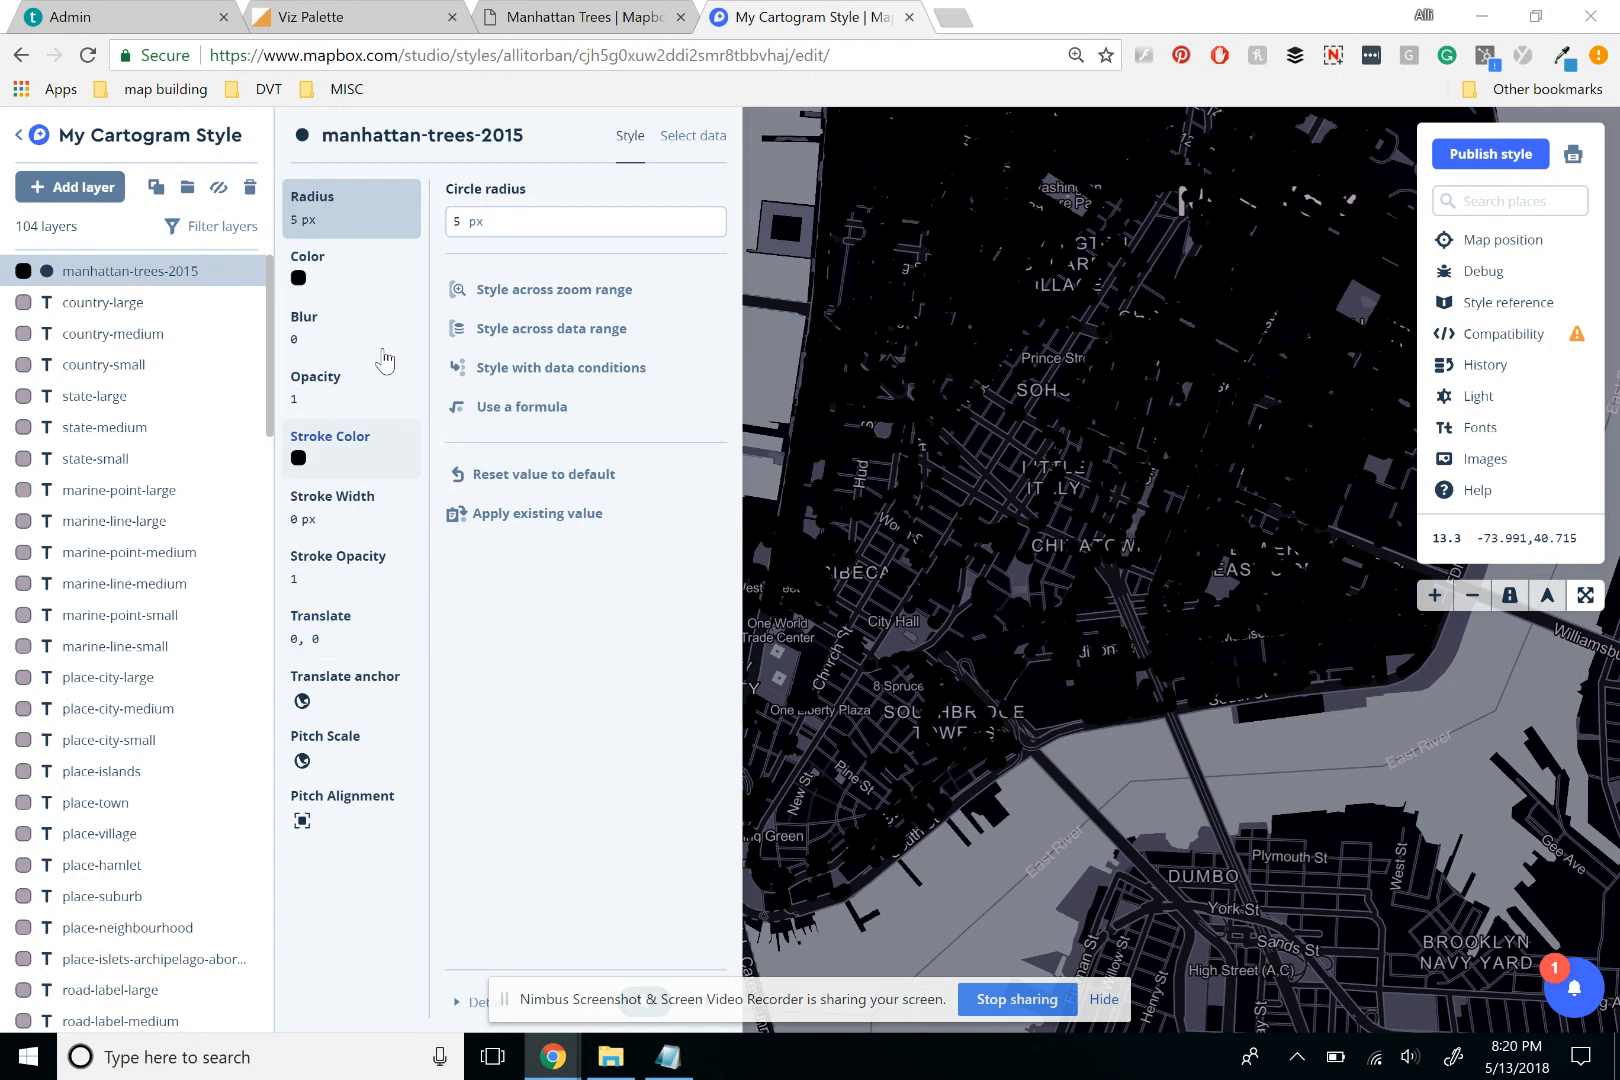
Try red shades for the manhattan-trees-2015 circle color and settle on the near-black #170808.
left_click(405, 275)
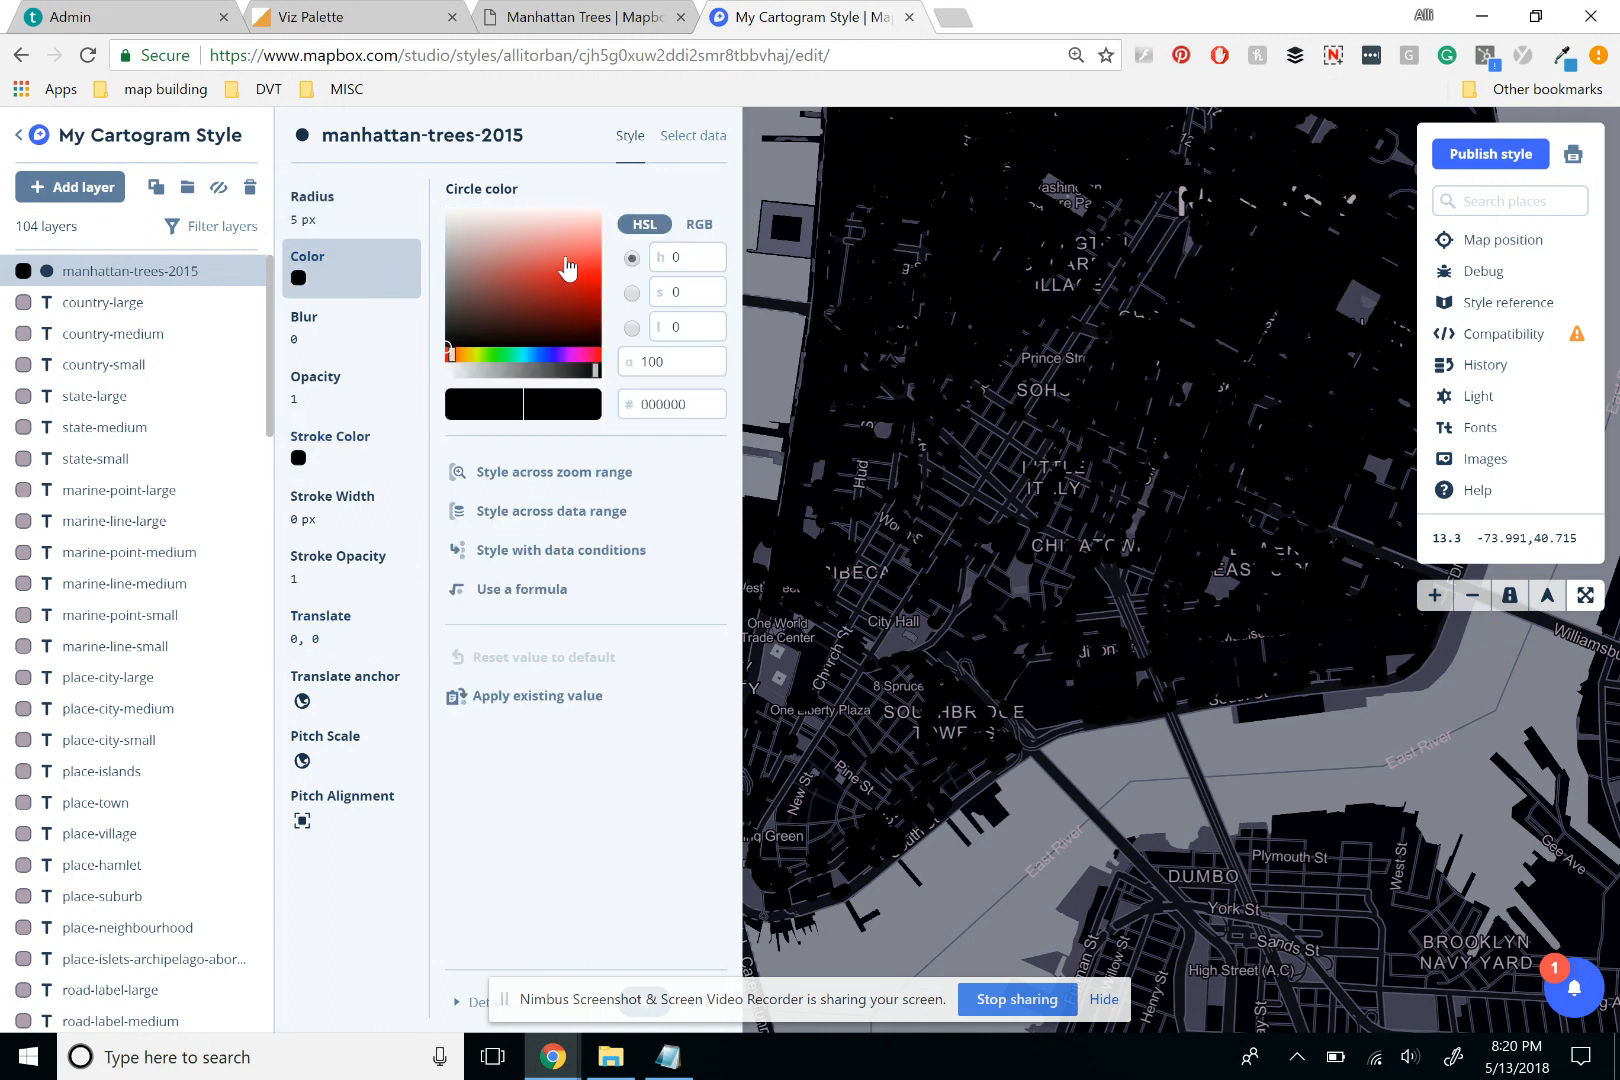
left_click(579, 255)
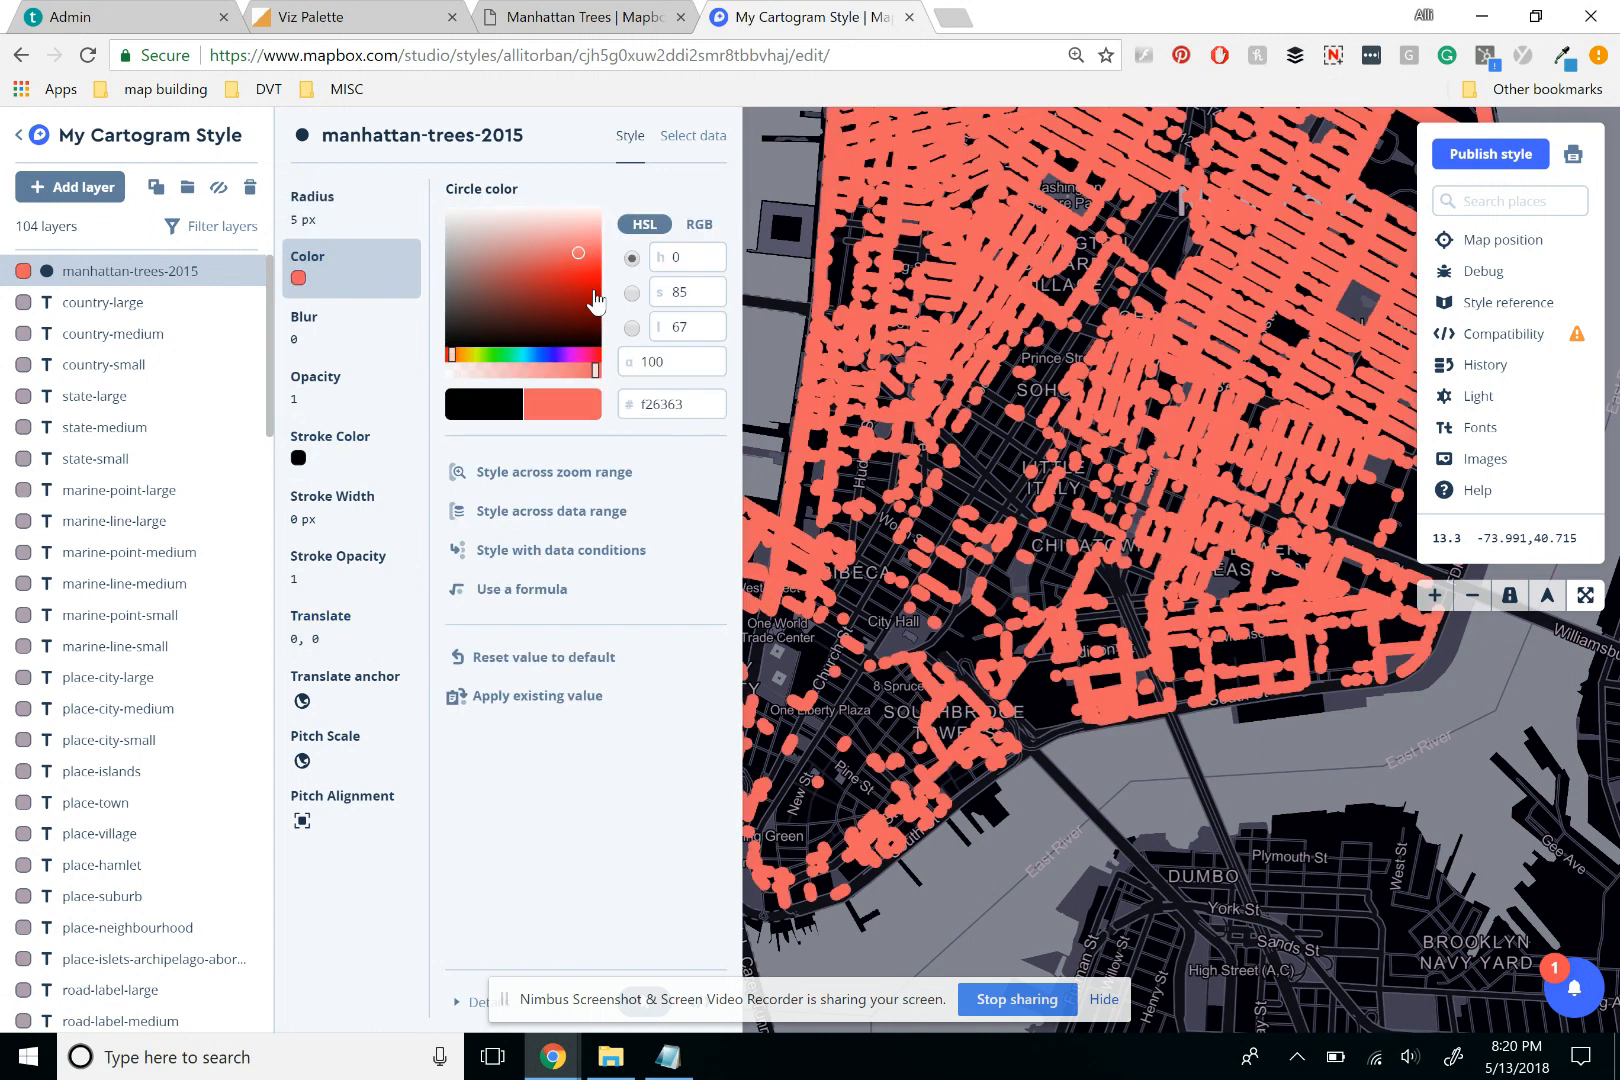
left_click(594, 290)
left_click(545, 285)
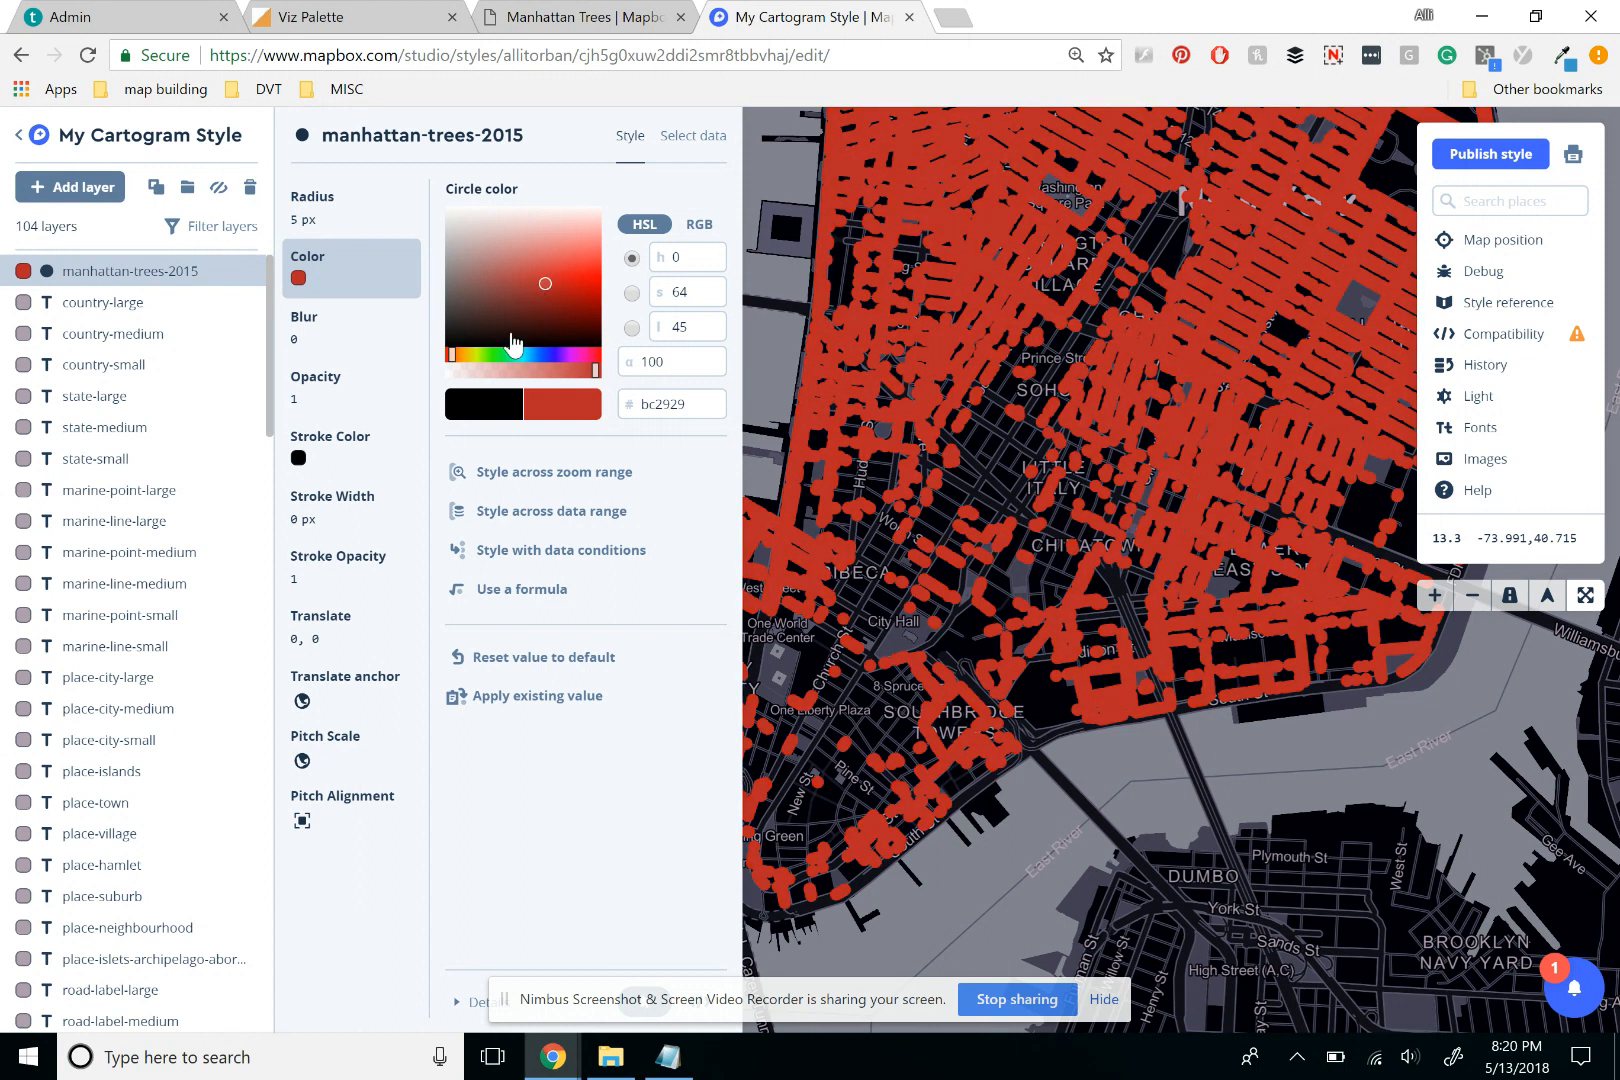
left_click(510, 333)
left_click(524, 339)
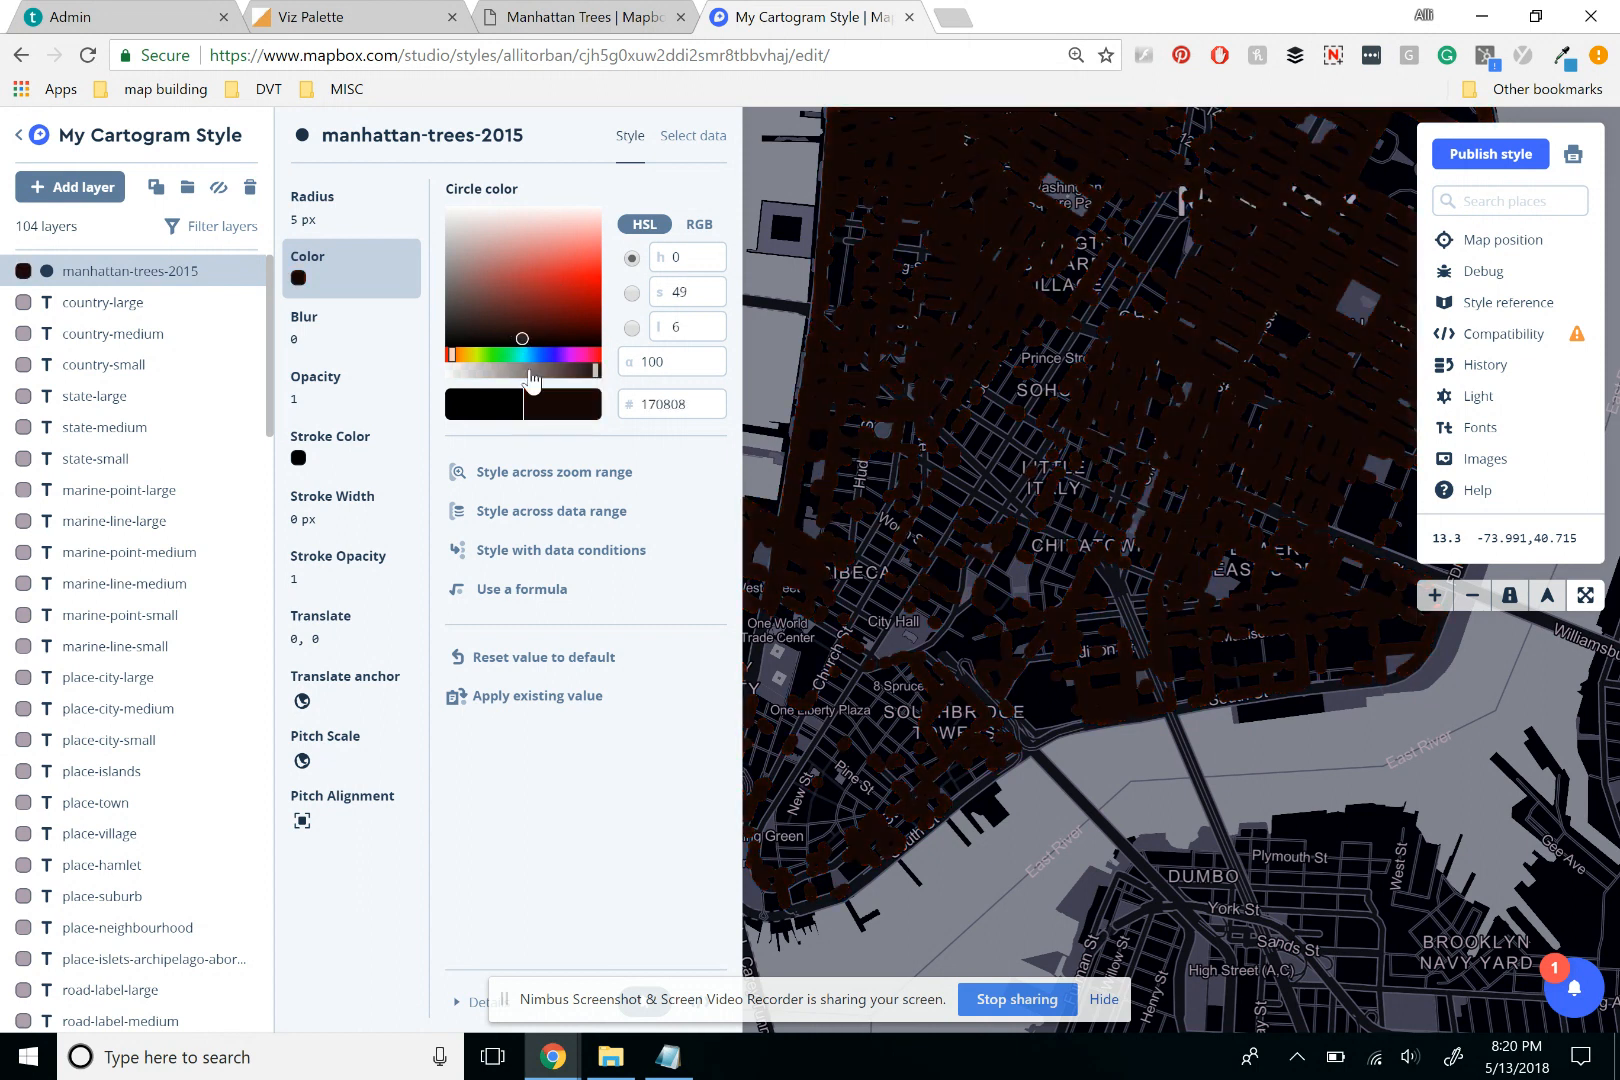
Add a data condition to the circle color for trees whose health is equal to Stump or Dead.
left_click(570, 556)
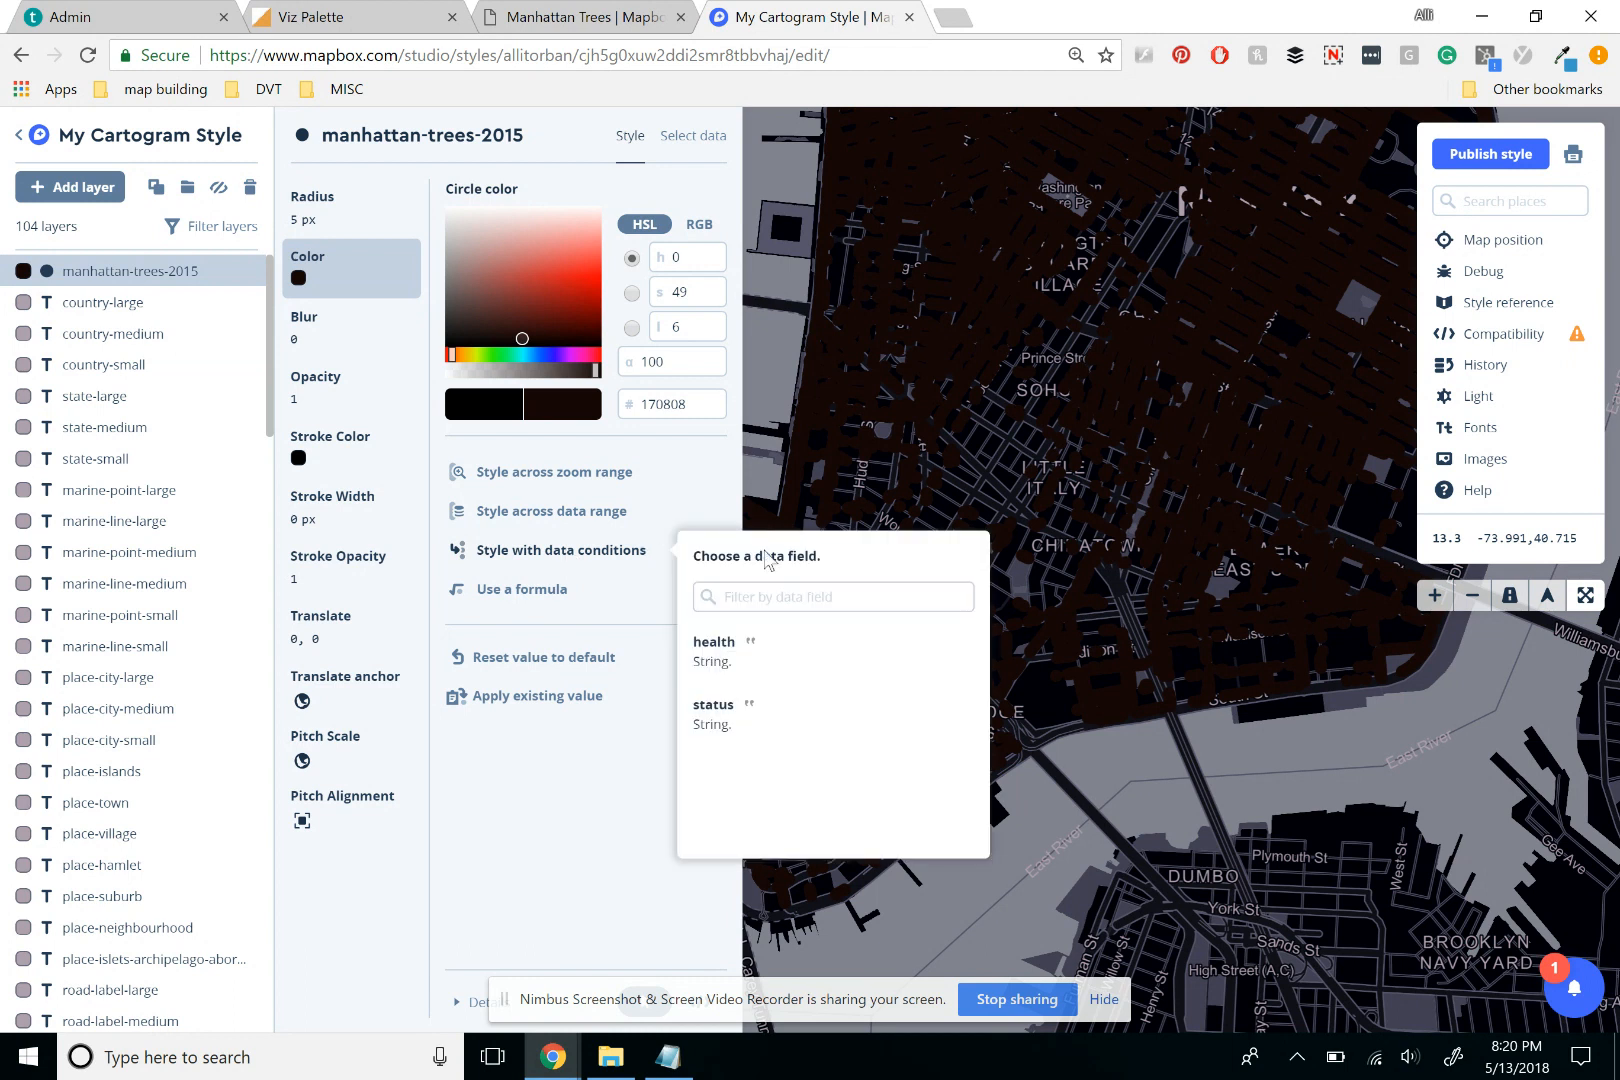
left_click(766, 658)
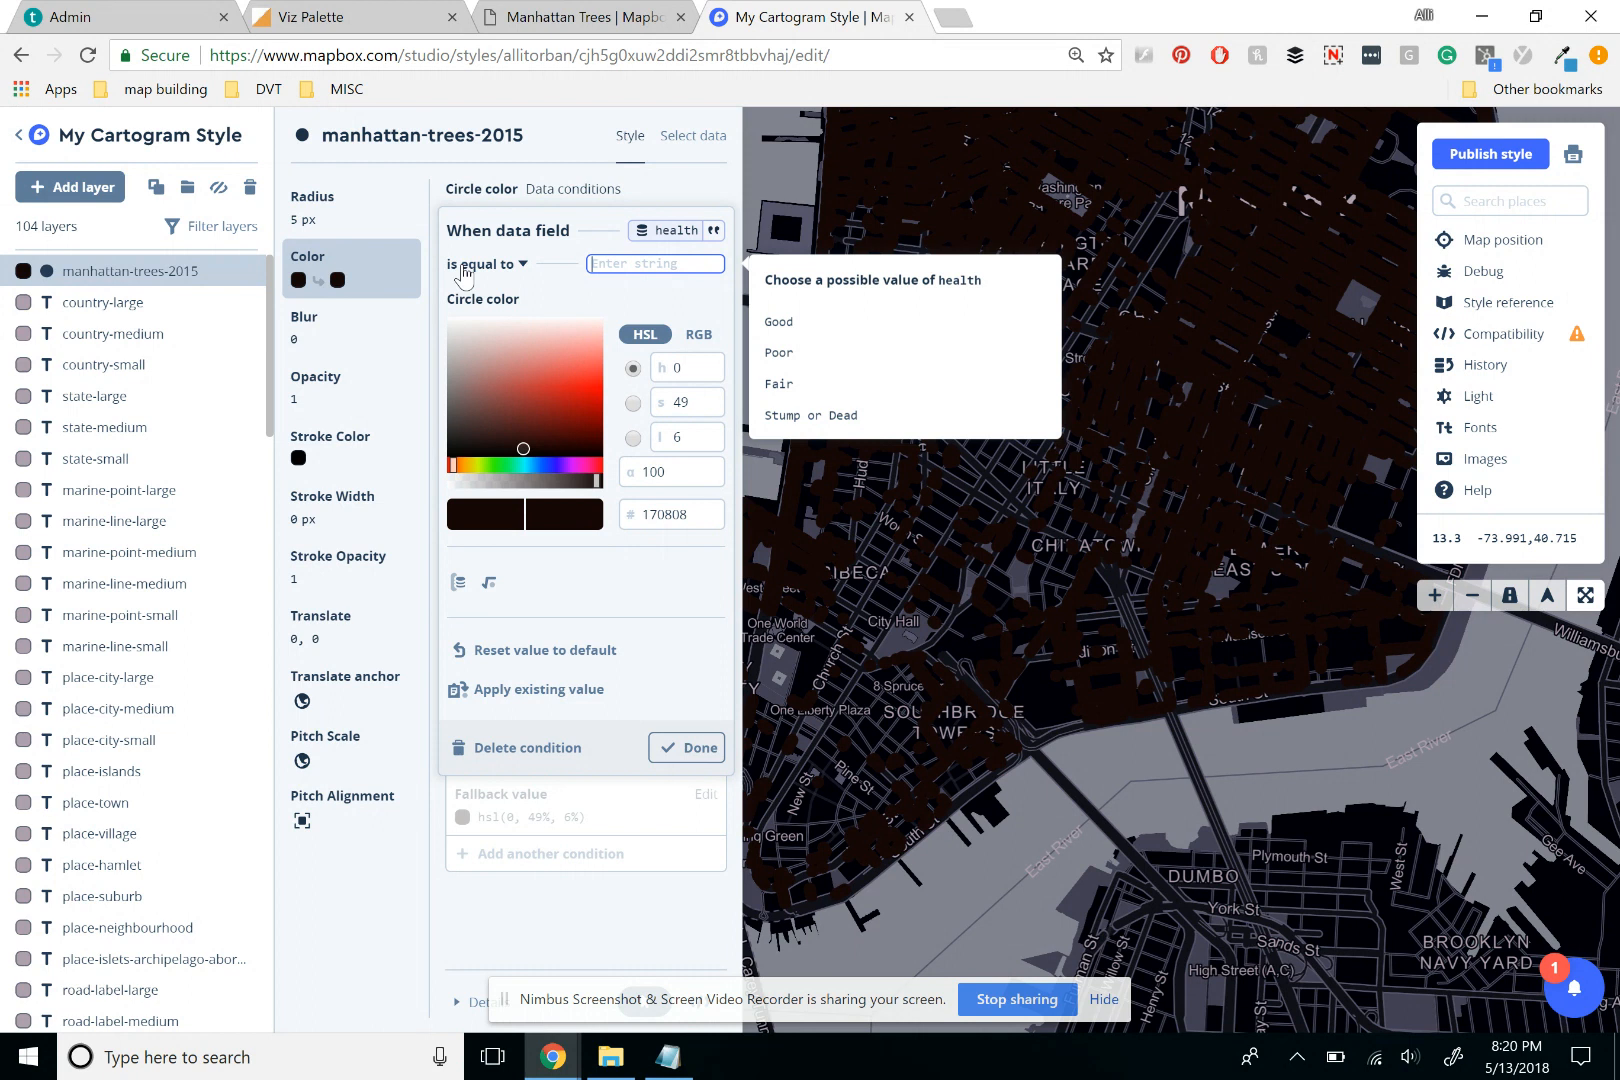
left_click(507, 266)
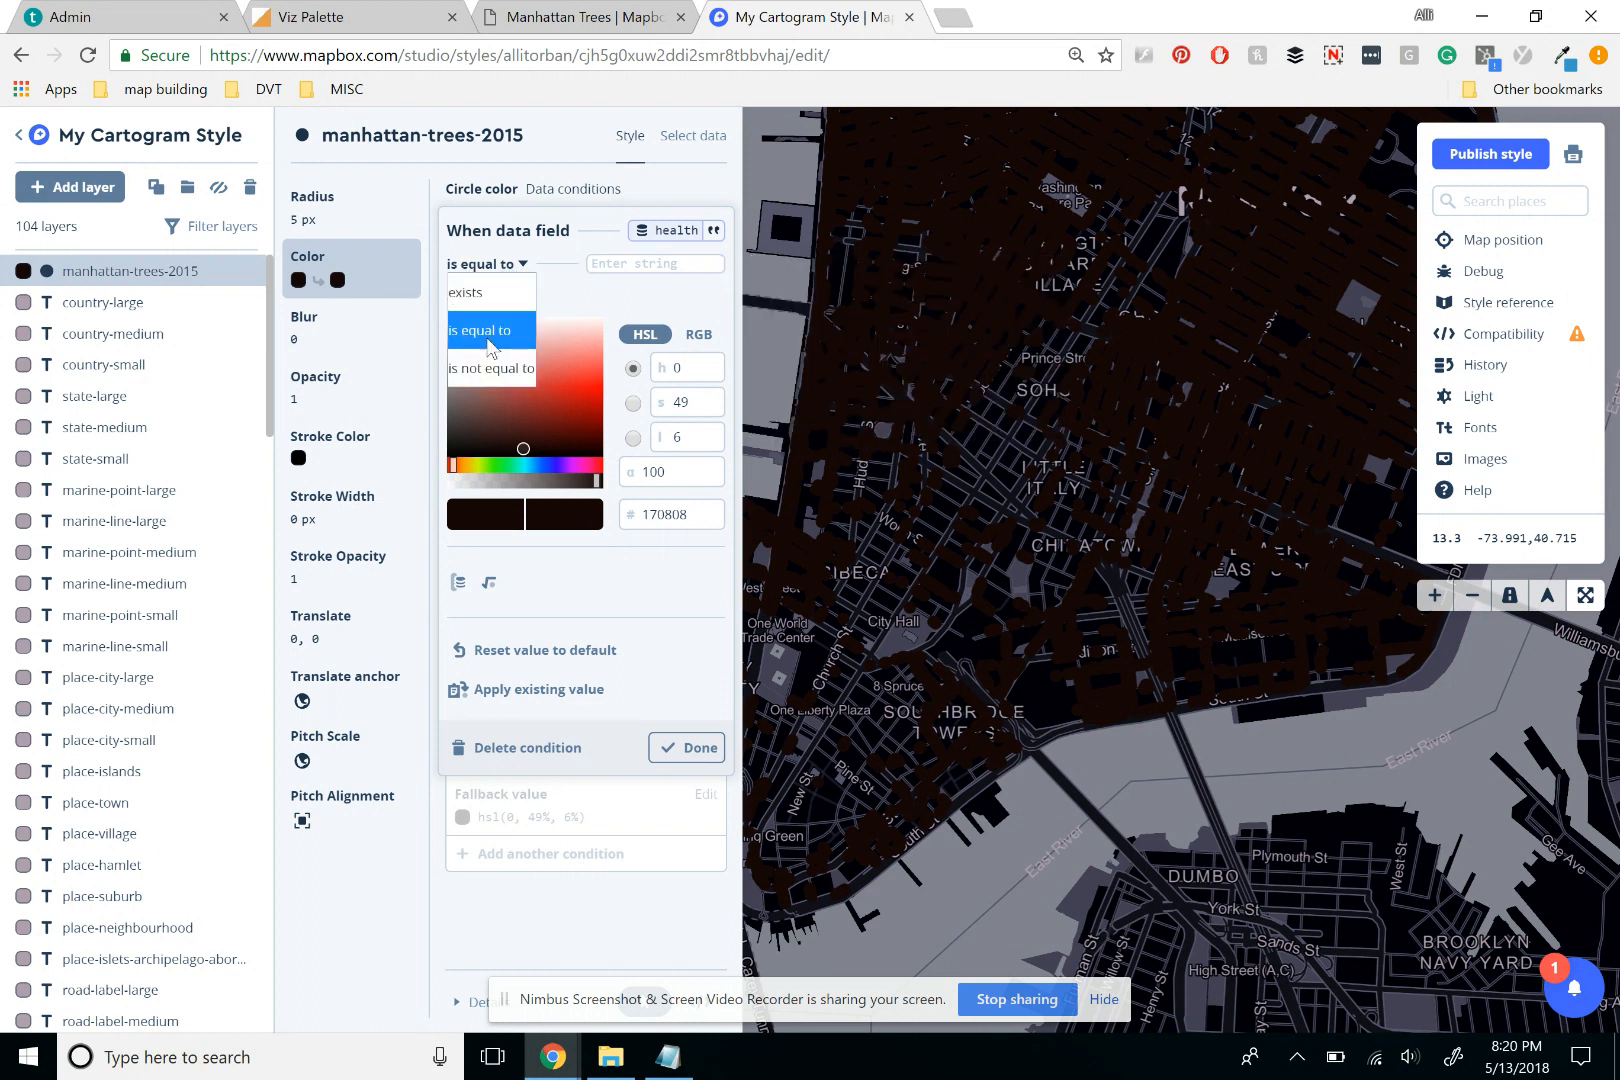
left_click(495, 331)
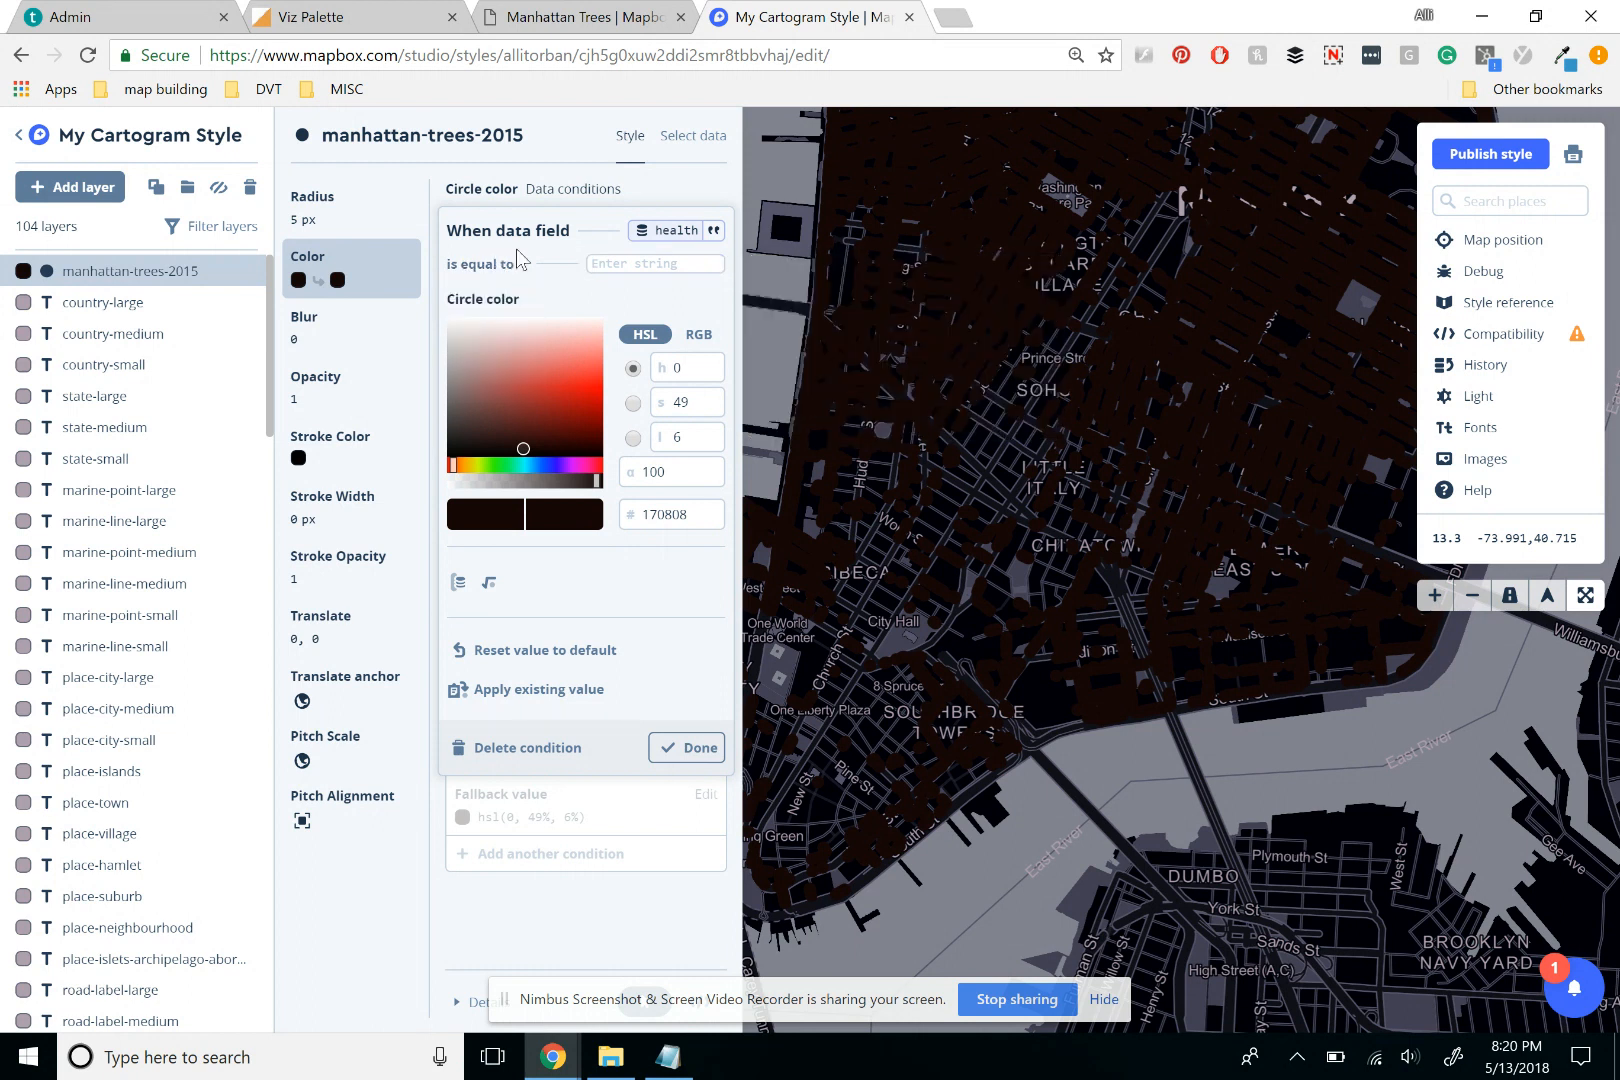
left_click(656, 269)
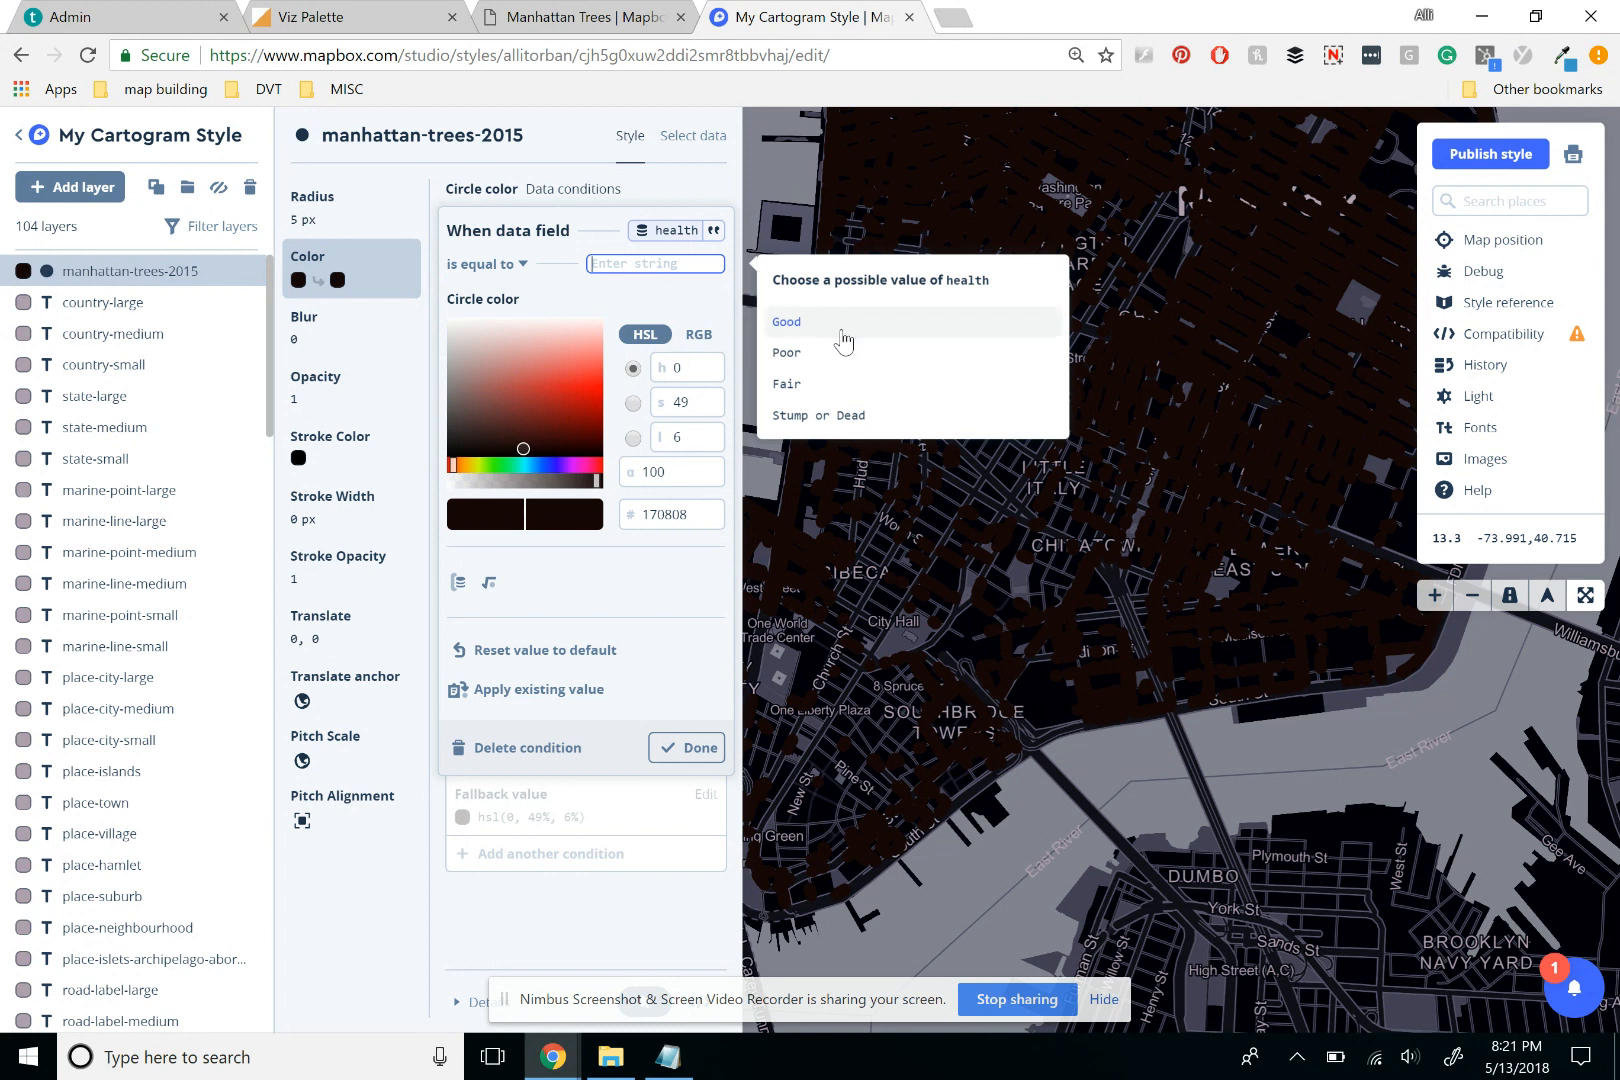
left_click(849, 425)
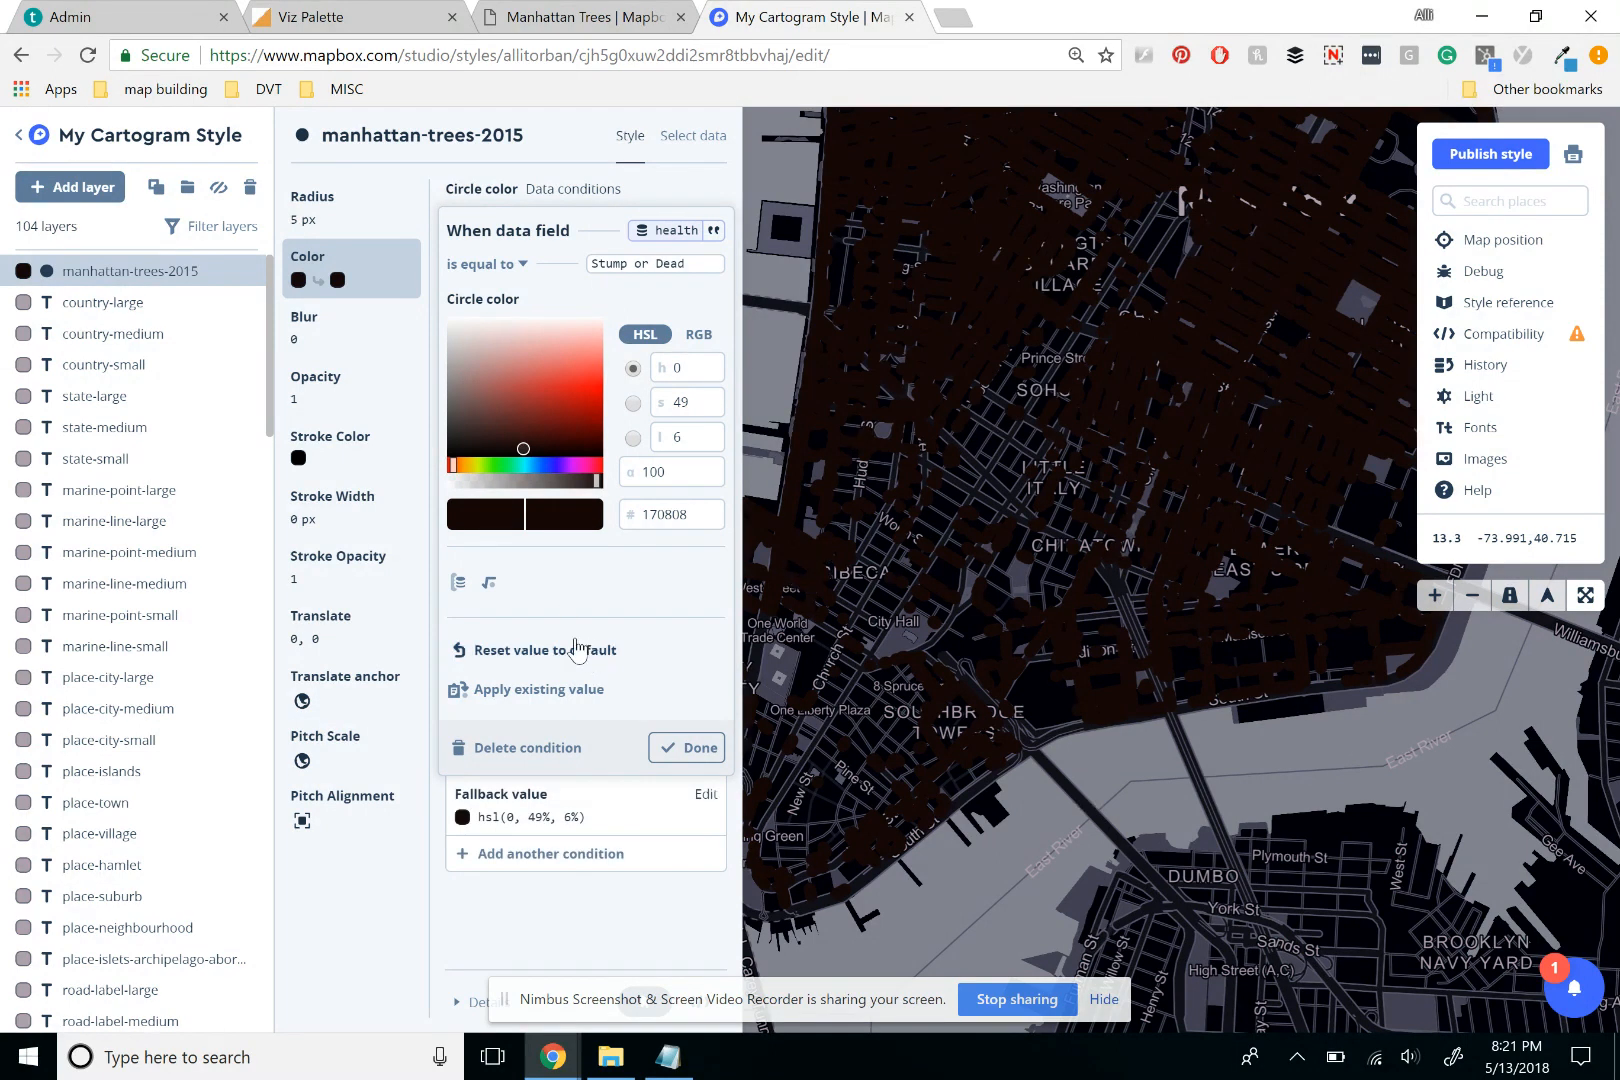
left_click(700, 263)
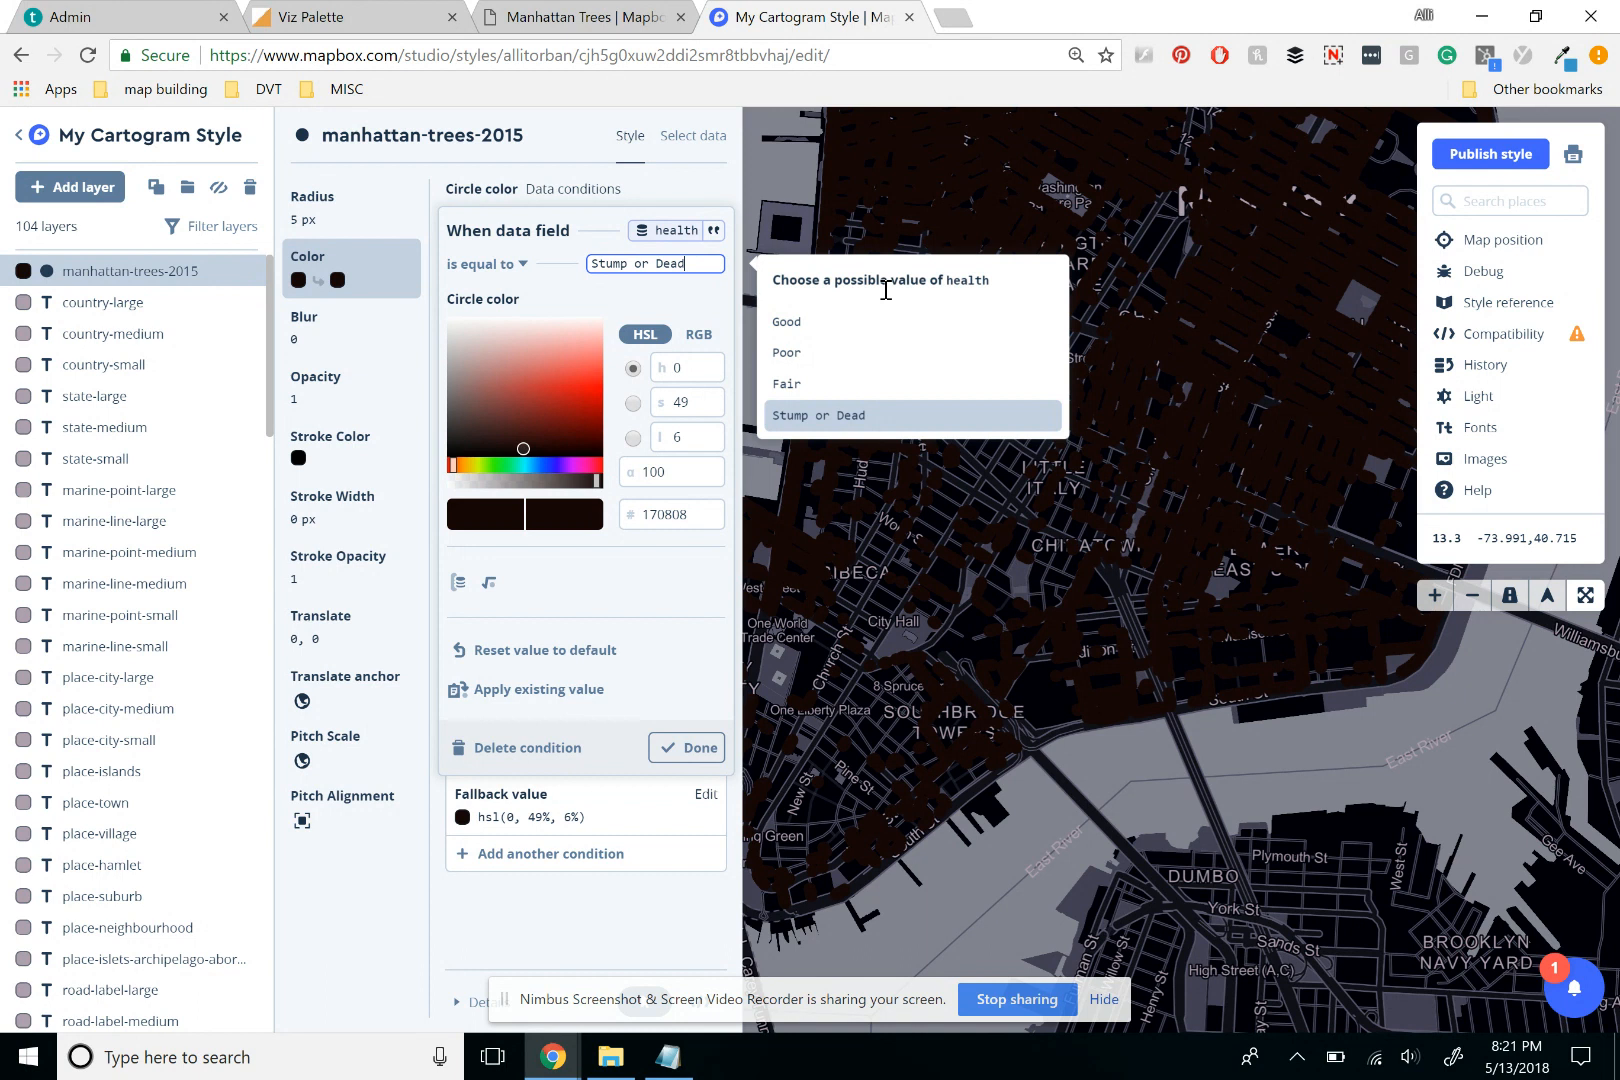
Switch to Viz Palette and preview the four-color palette under Deuteranomaly, Protanomaly, Protanopia, Deuteranopia and No Color Deficiency.
left_click(398, 16)
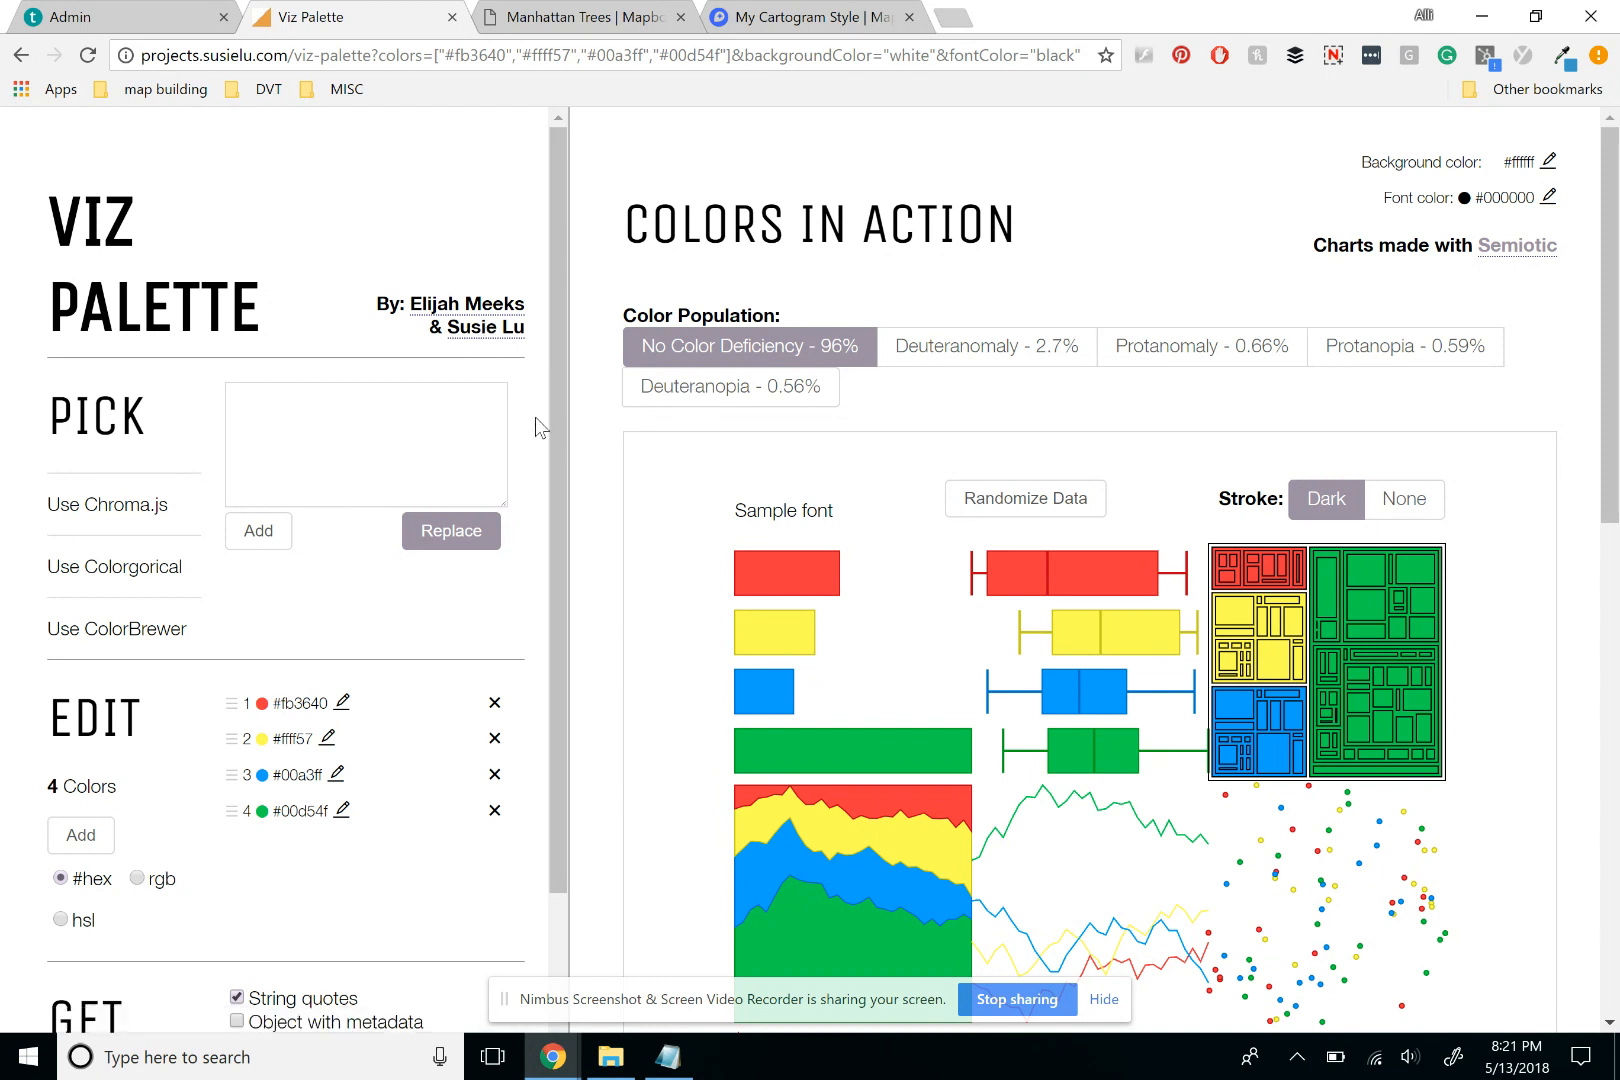
scroll(537, 503, "down", 3)
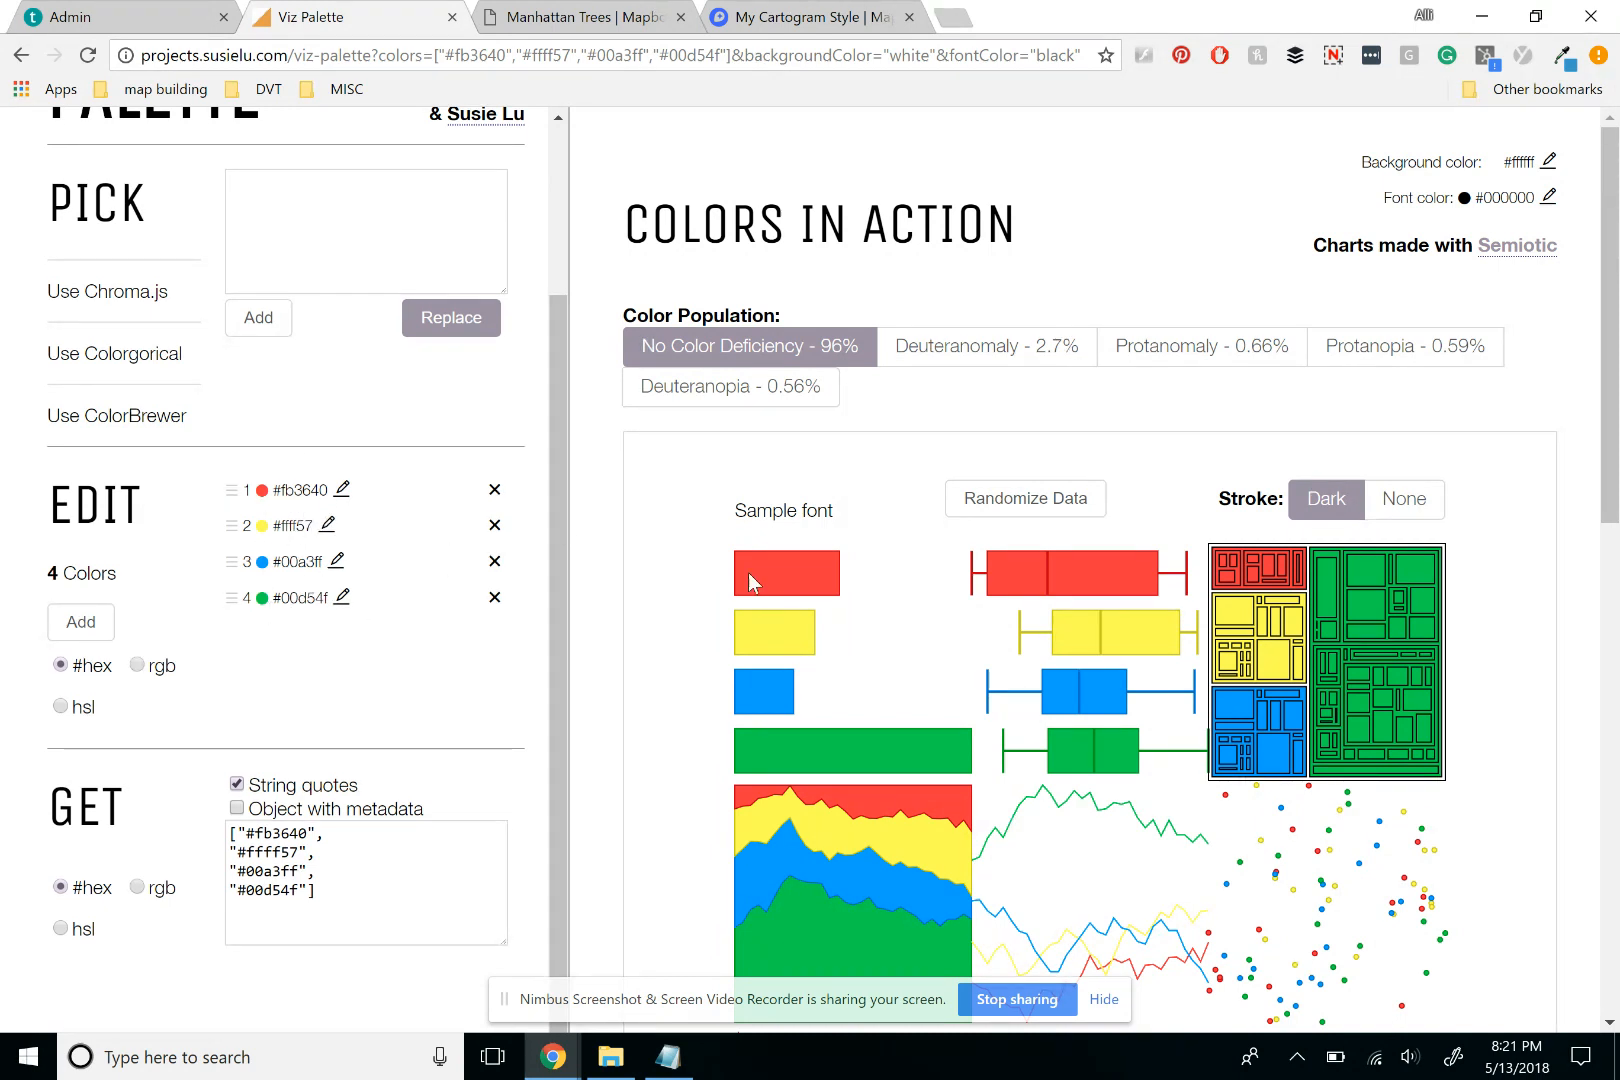
scroll(775, 632, "down", 4)
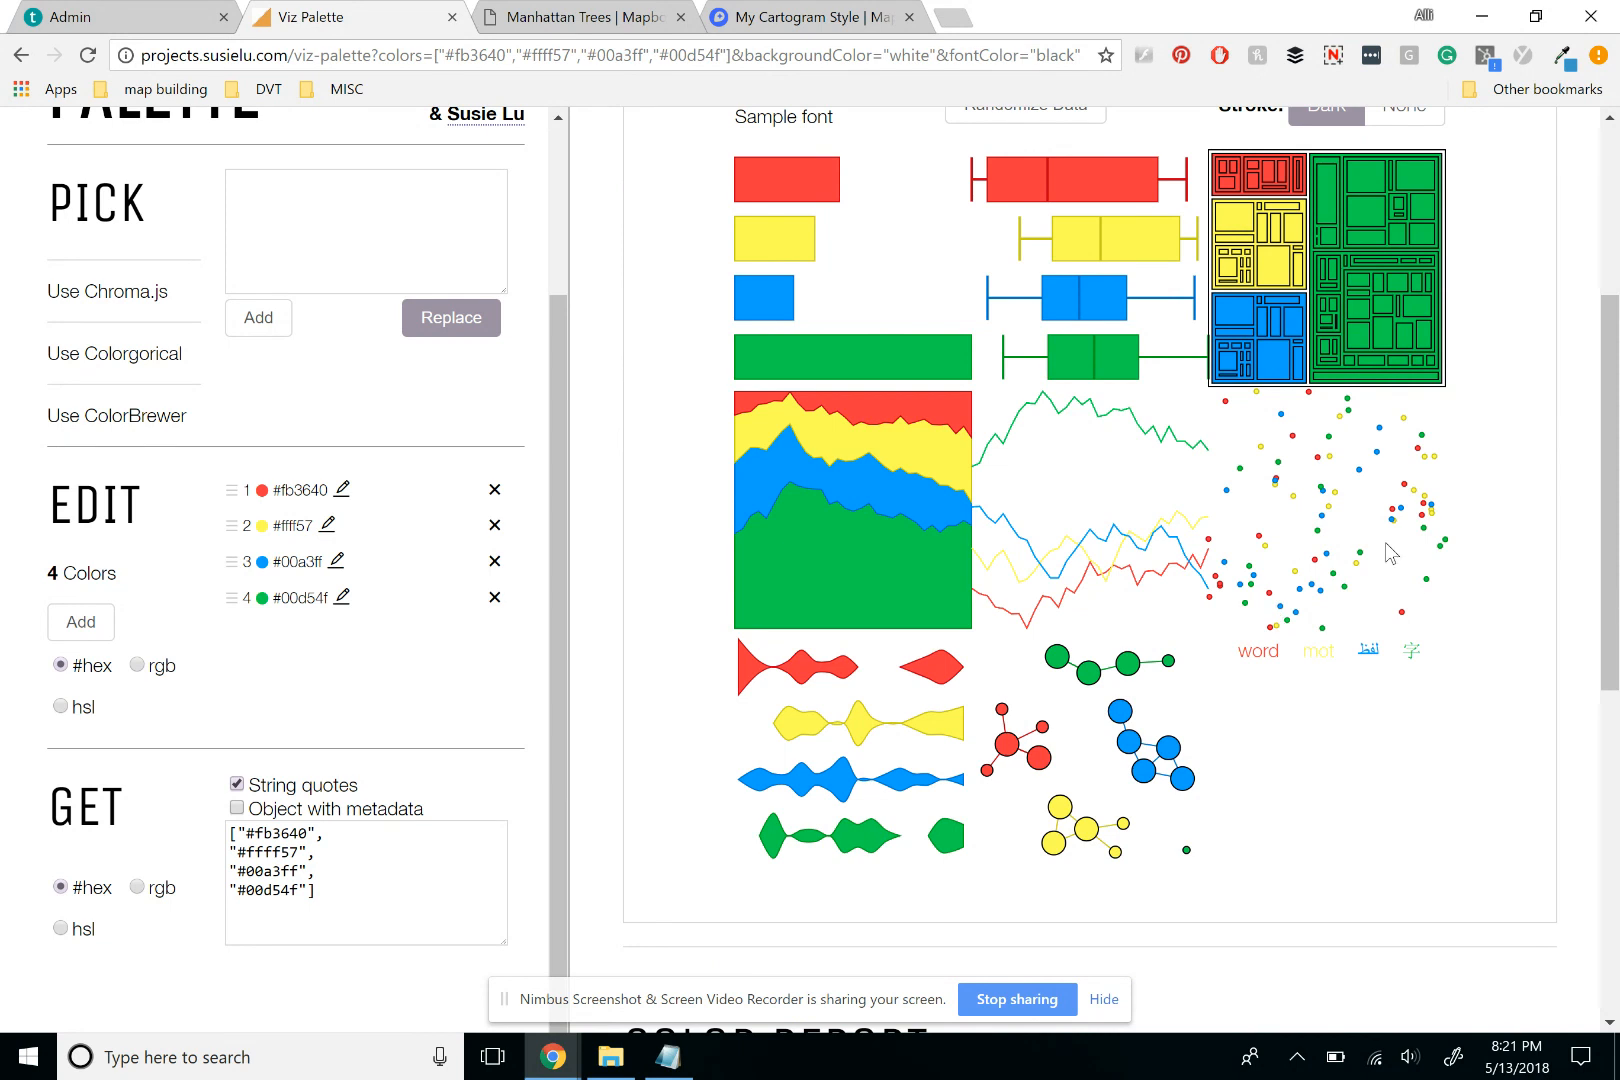
scroll(1390, 552, "up", 3)
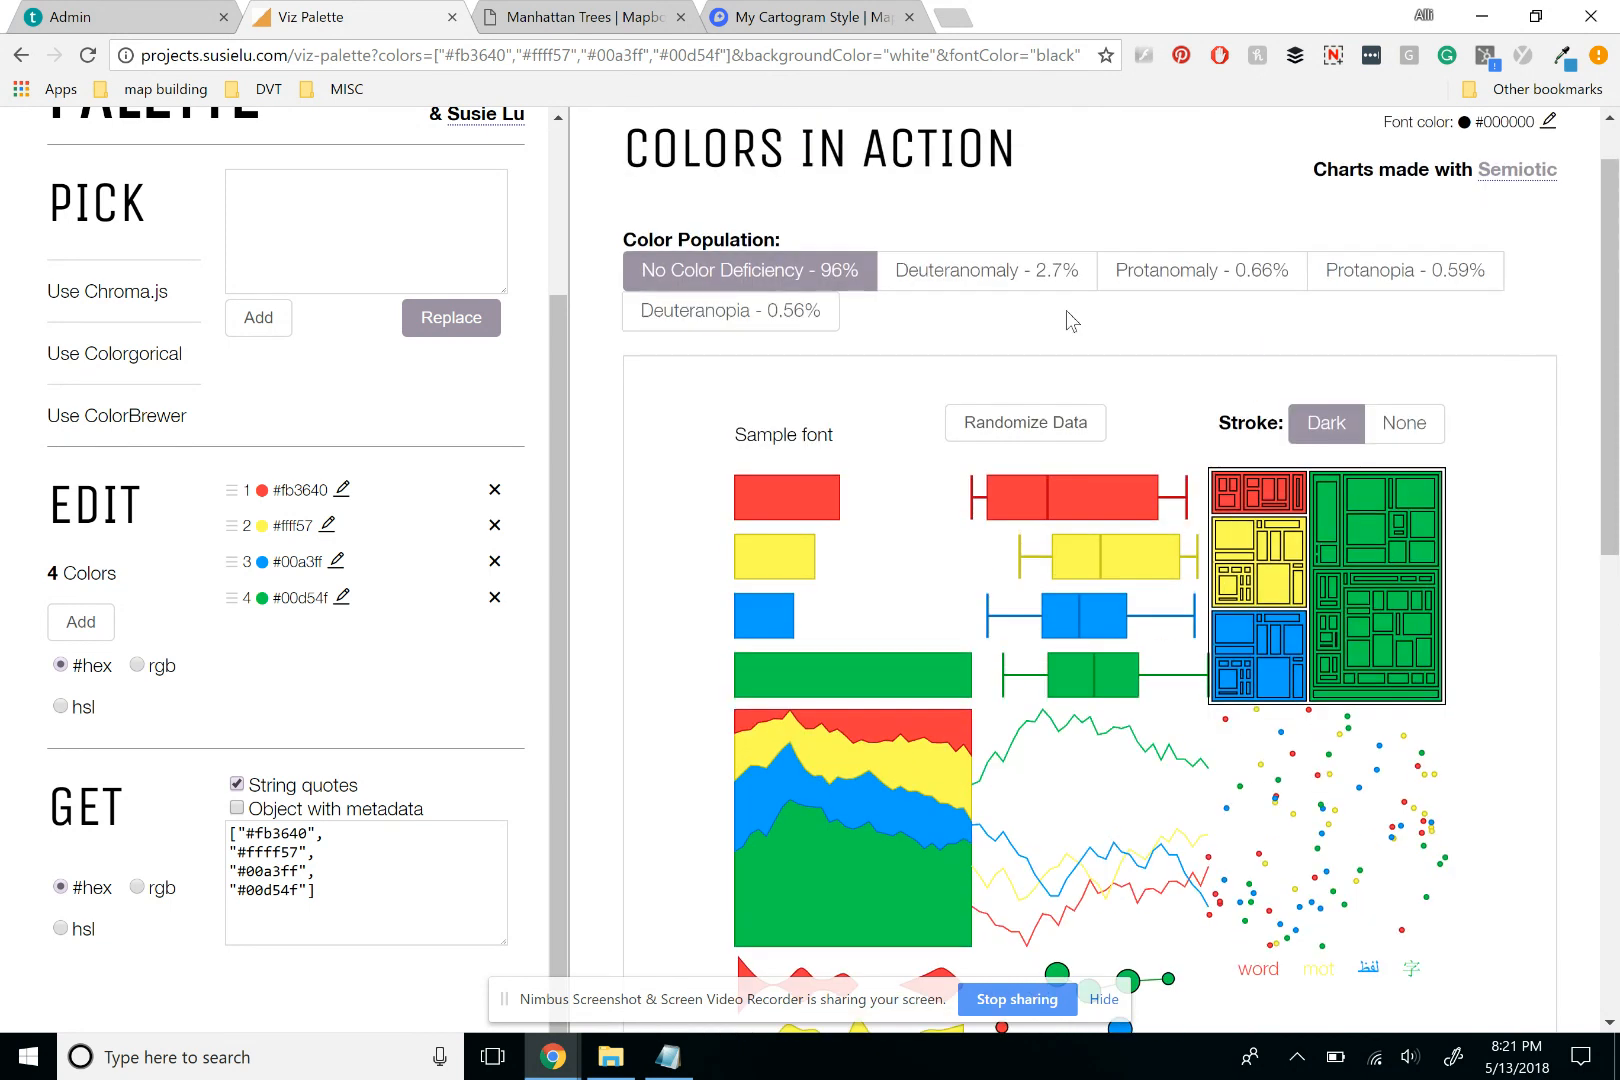
left_click(1055, 272)
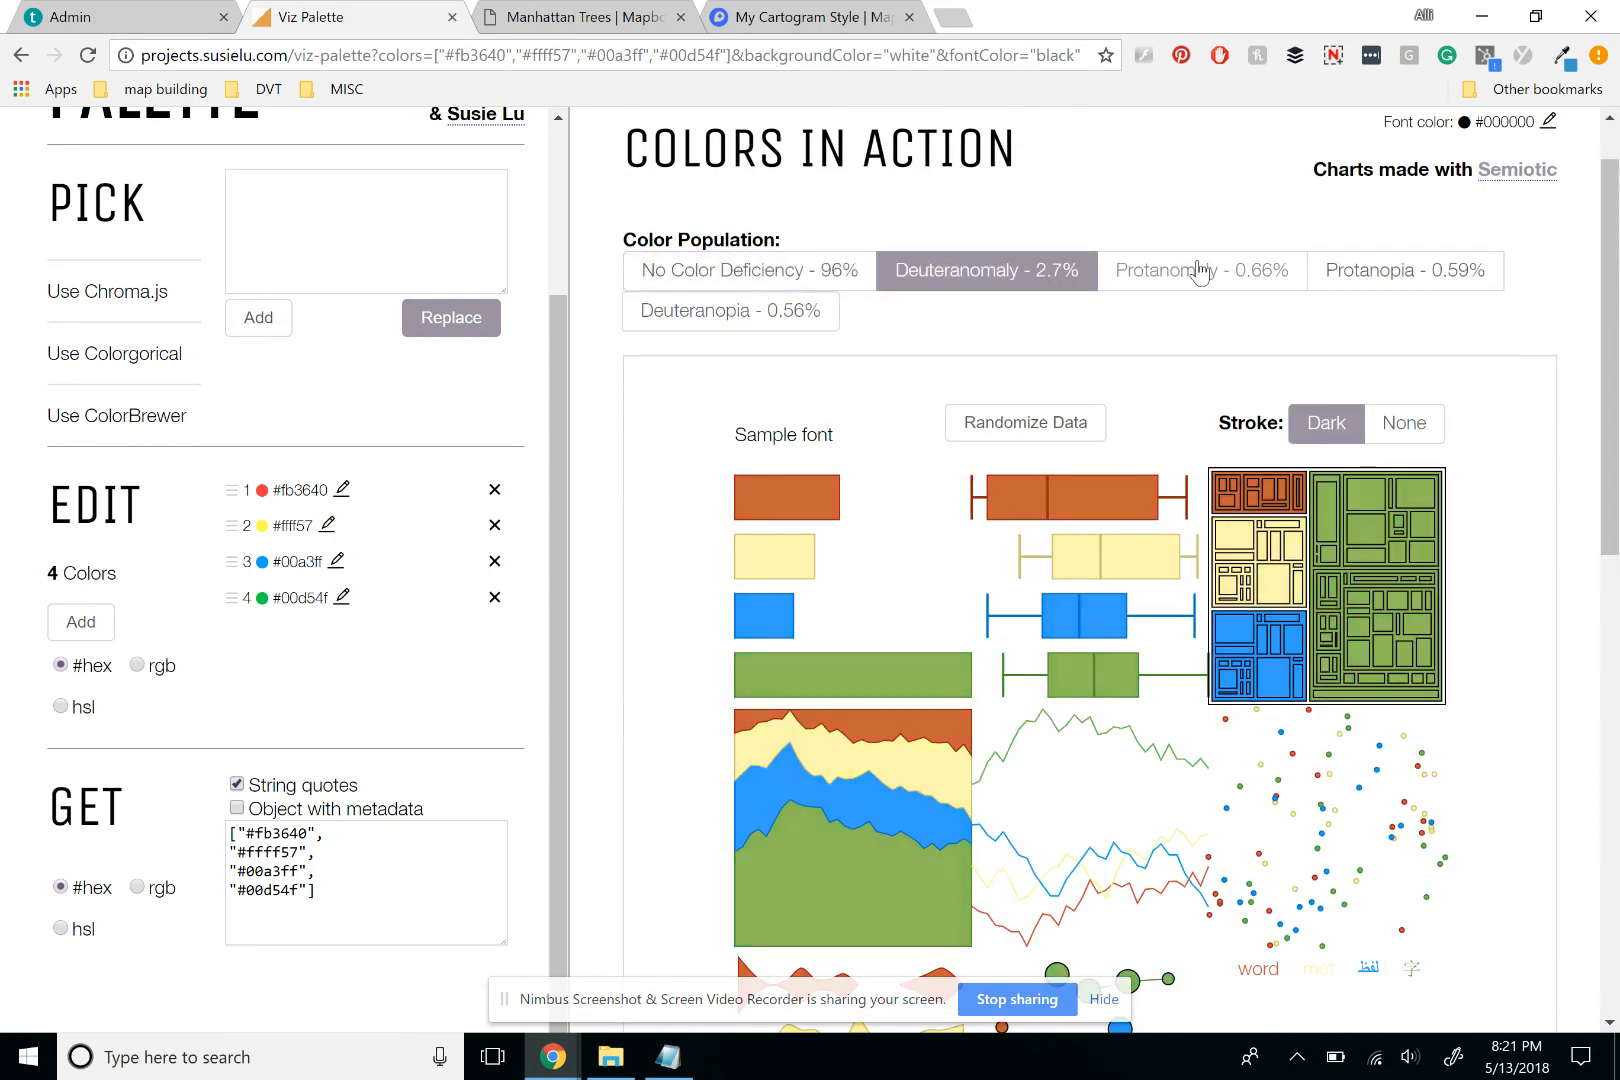
left_click(1233, 290)
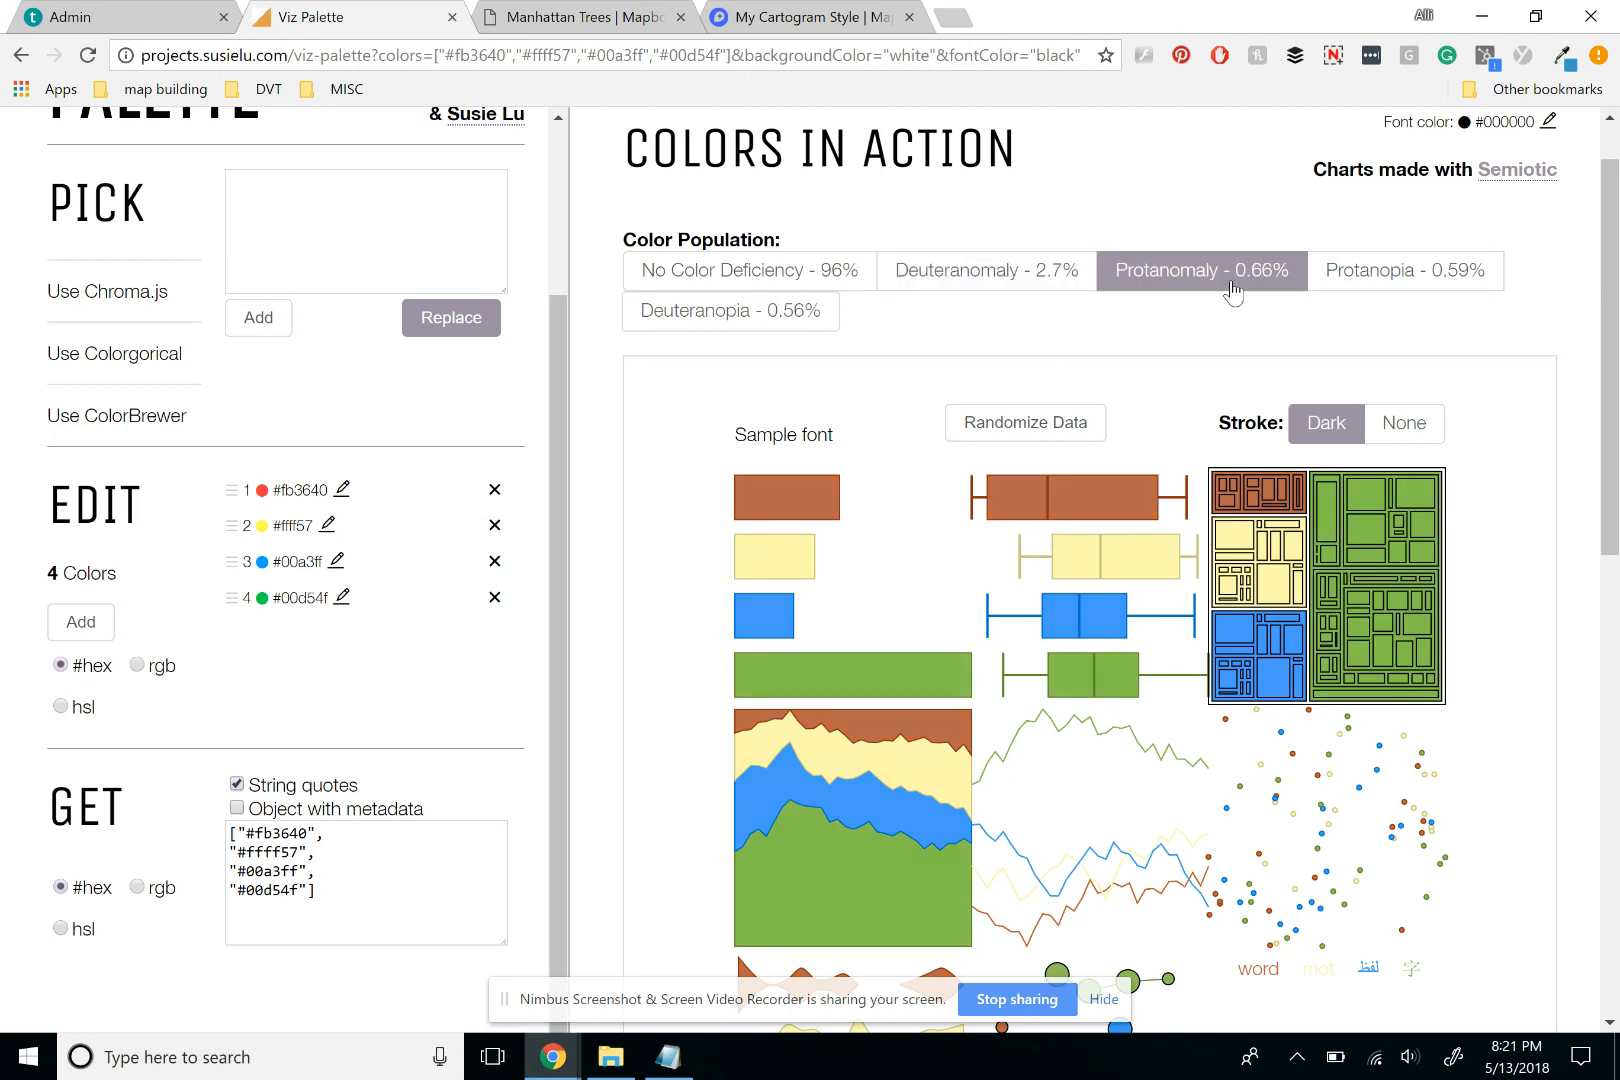
left_click(1386, 280)
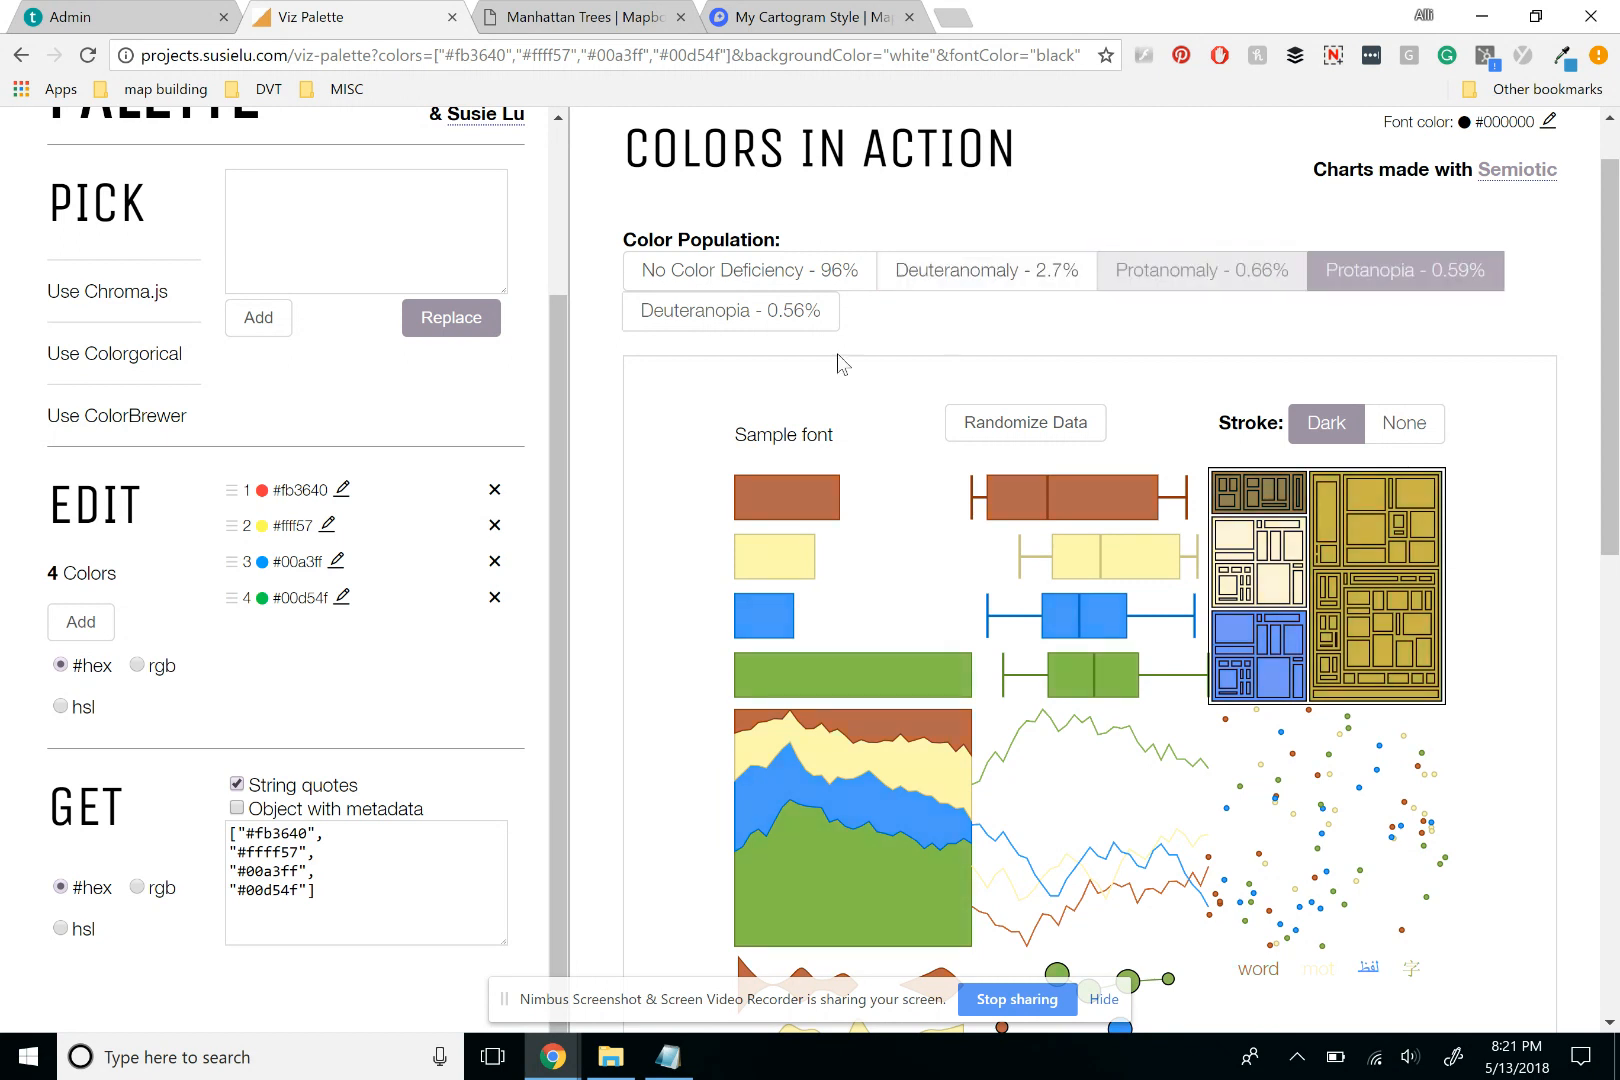
left_click(768, 325)
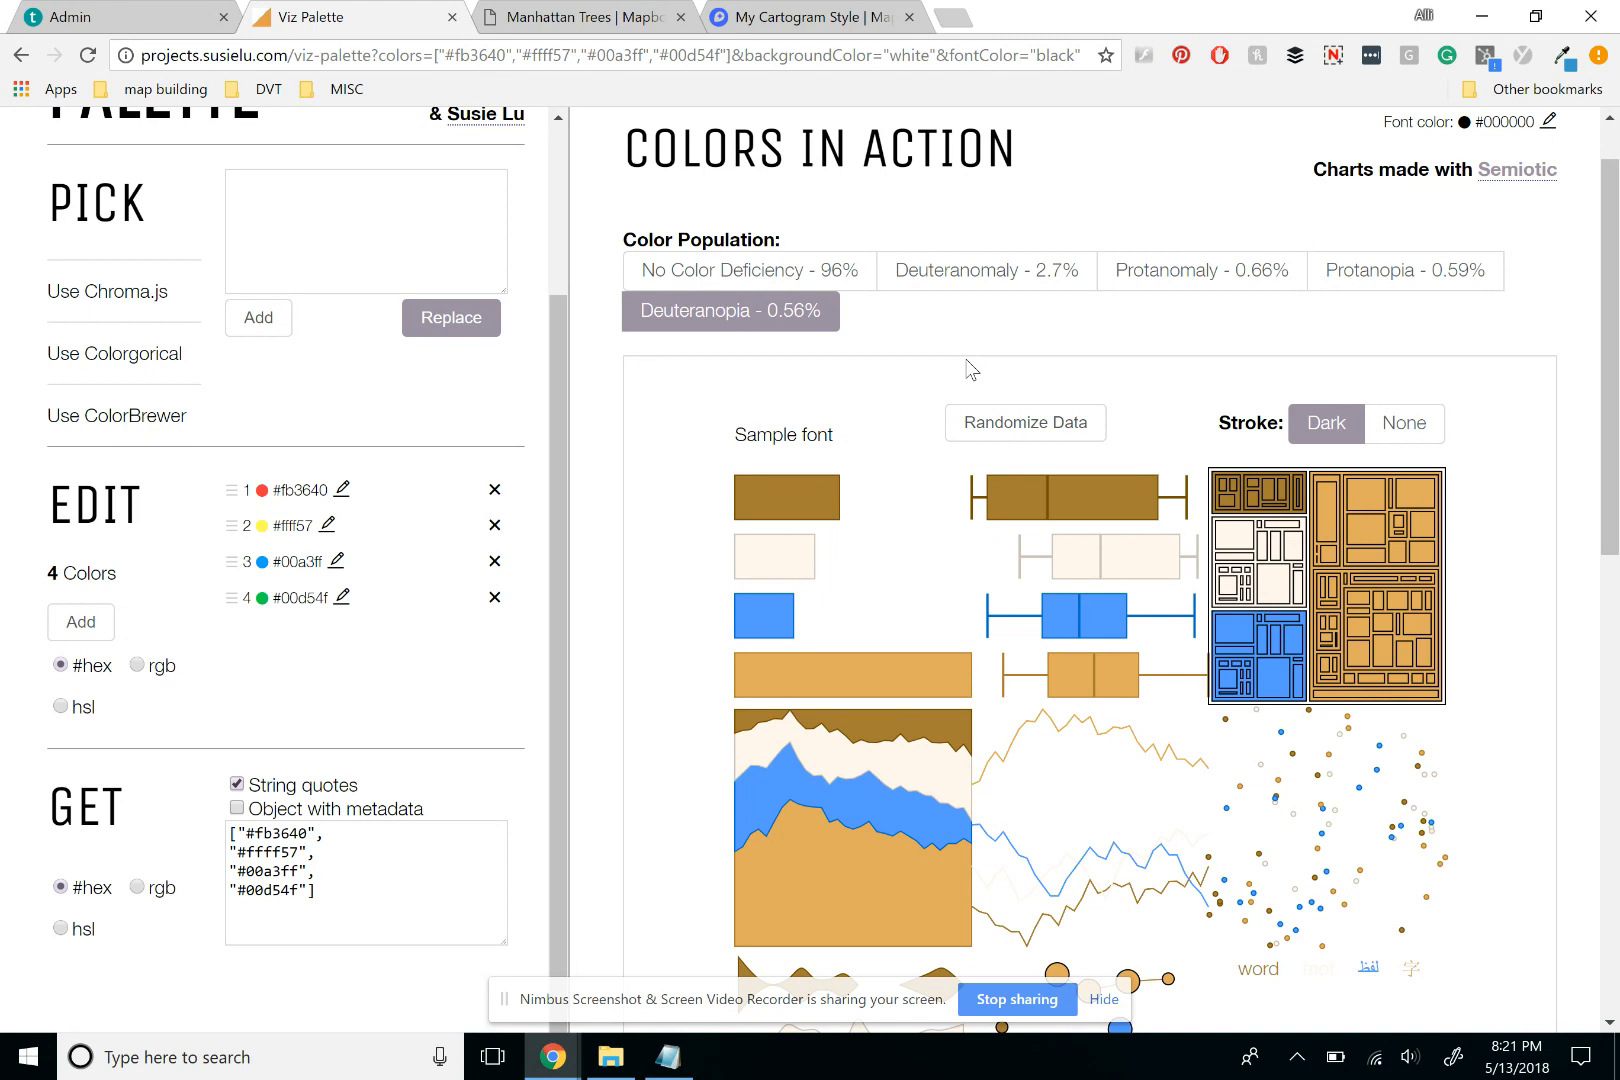
left_click(748, 270)
Check the palette's color report for conflicts with No Color Deficiency, Deuteranomaly and Protanopia, selecting Protanomaly in between.
scroll(1036, 460, "down", 1)
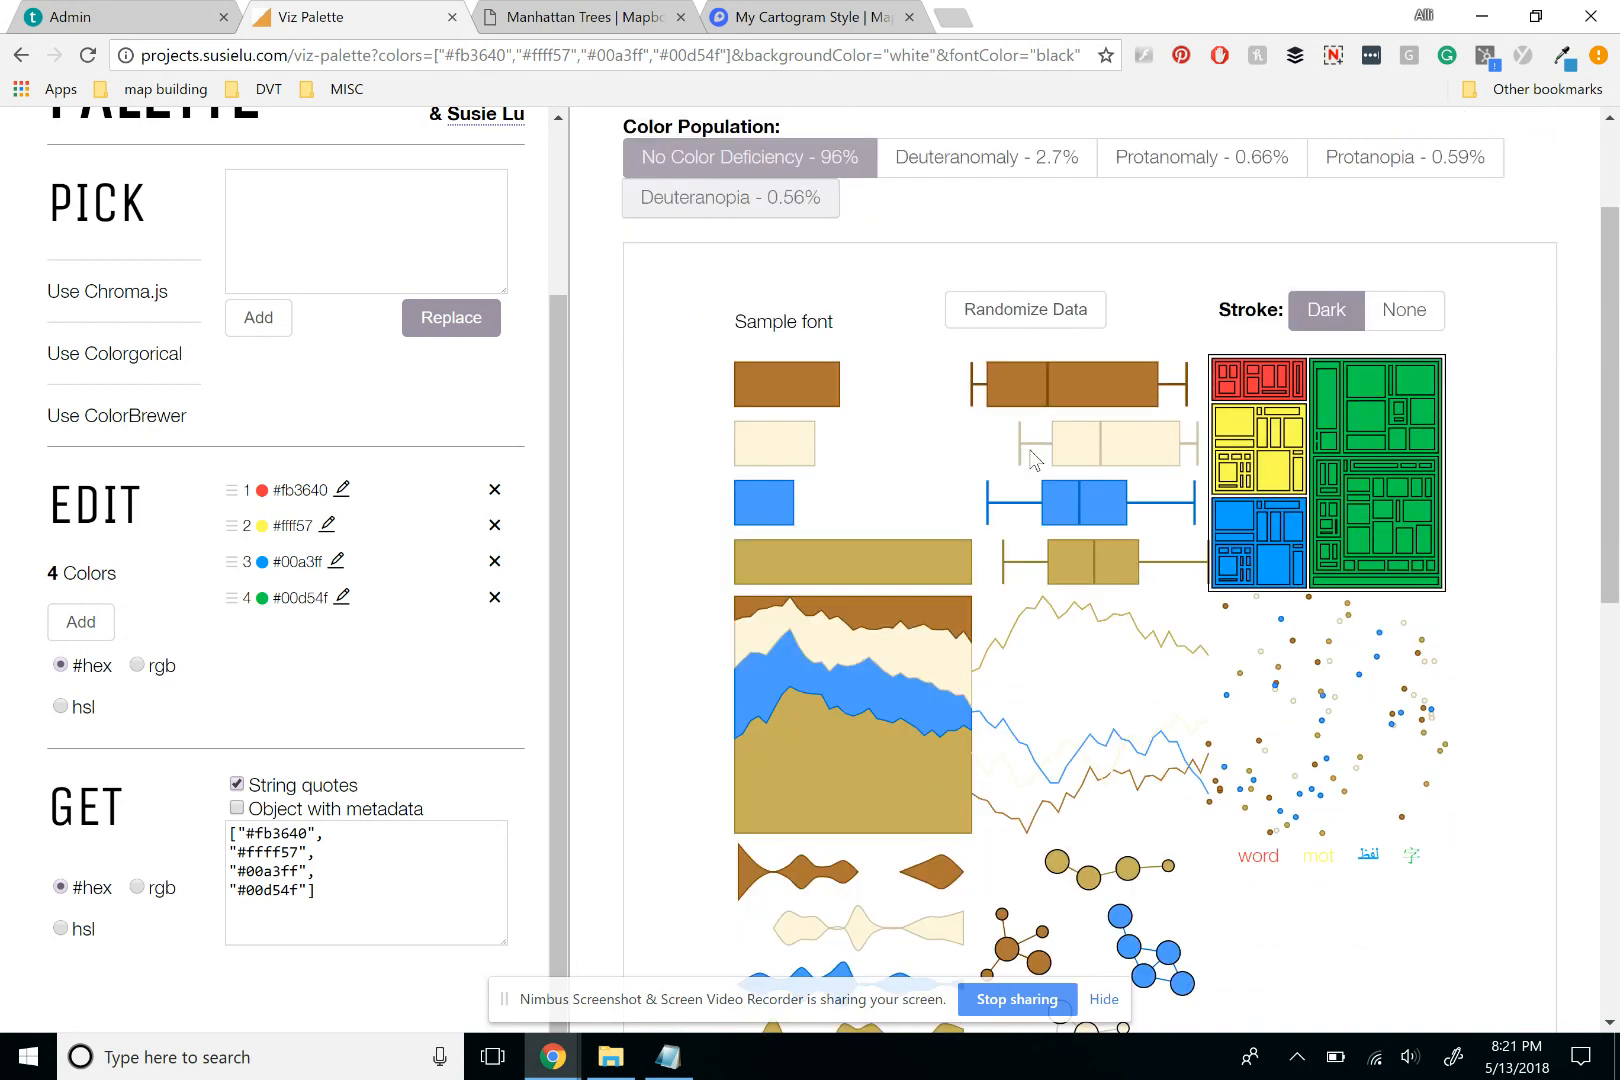
scroll(1036, 460, "down", 8)
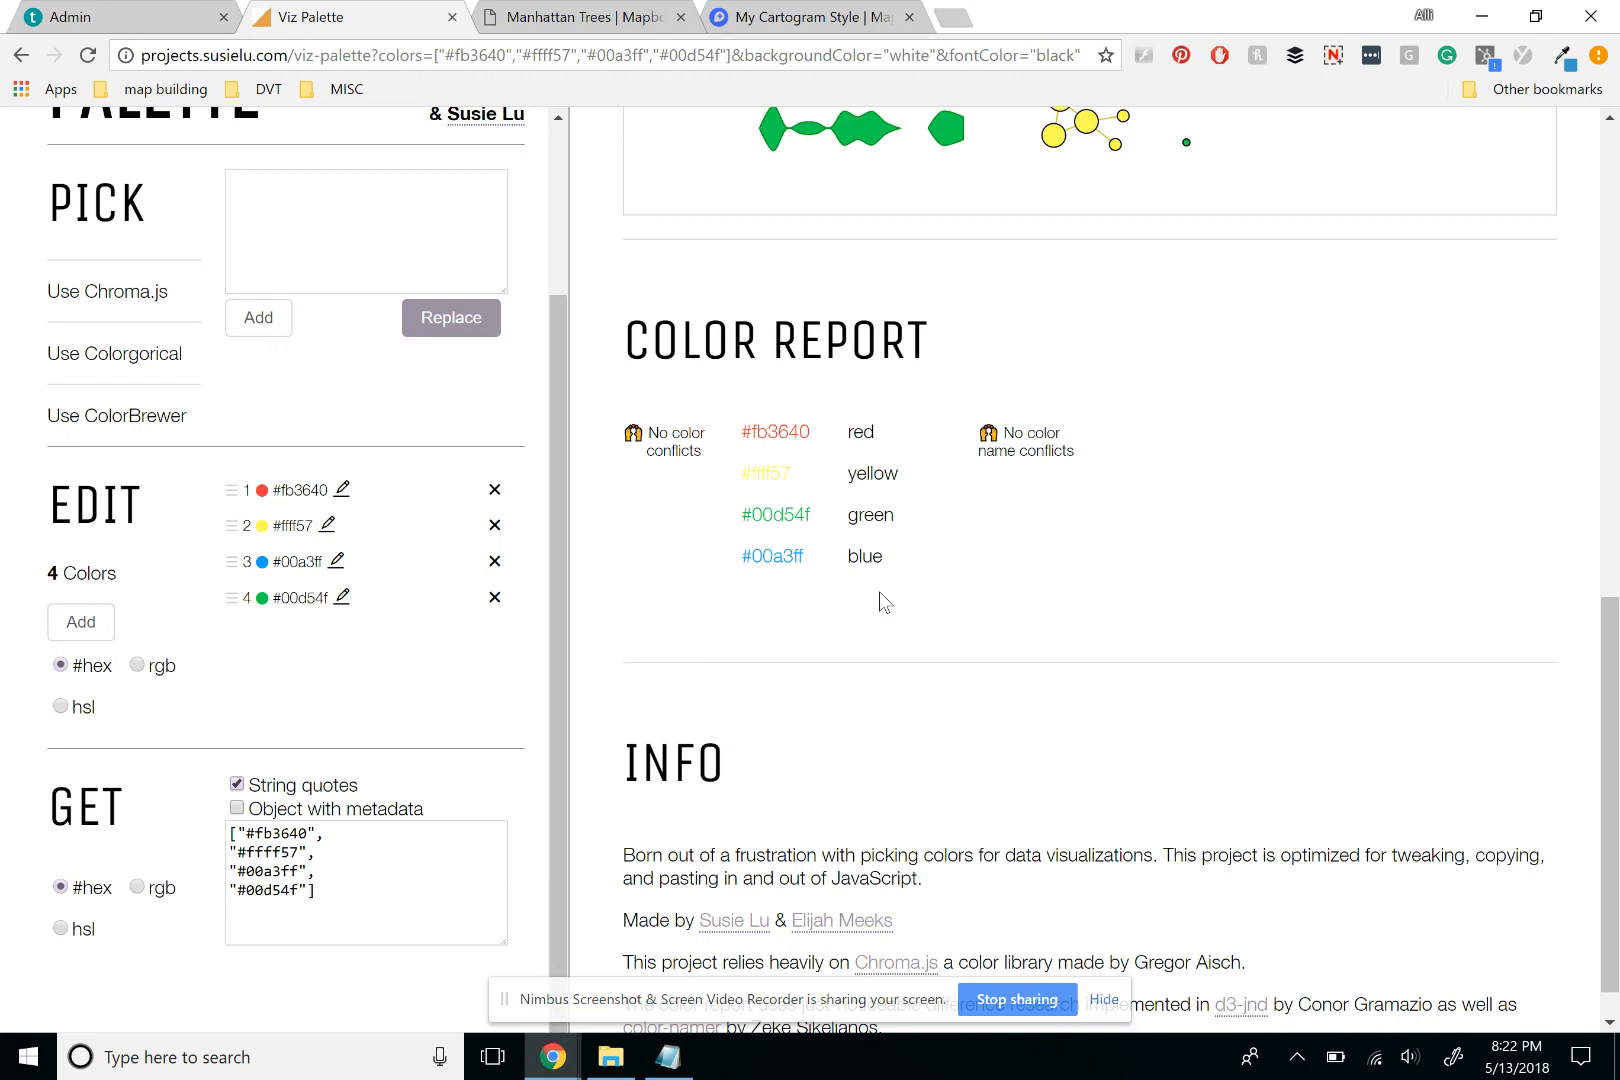
scroll(830, 550, "up", 2)
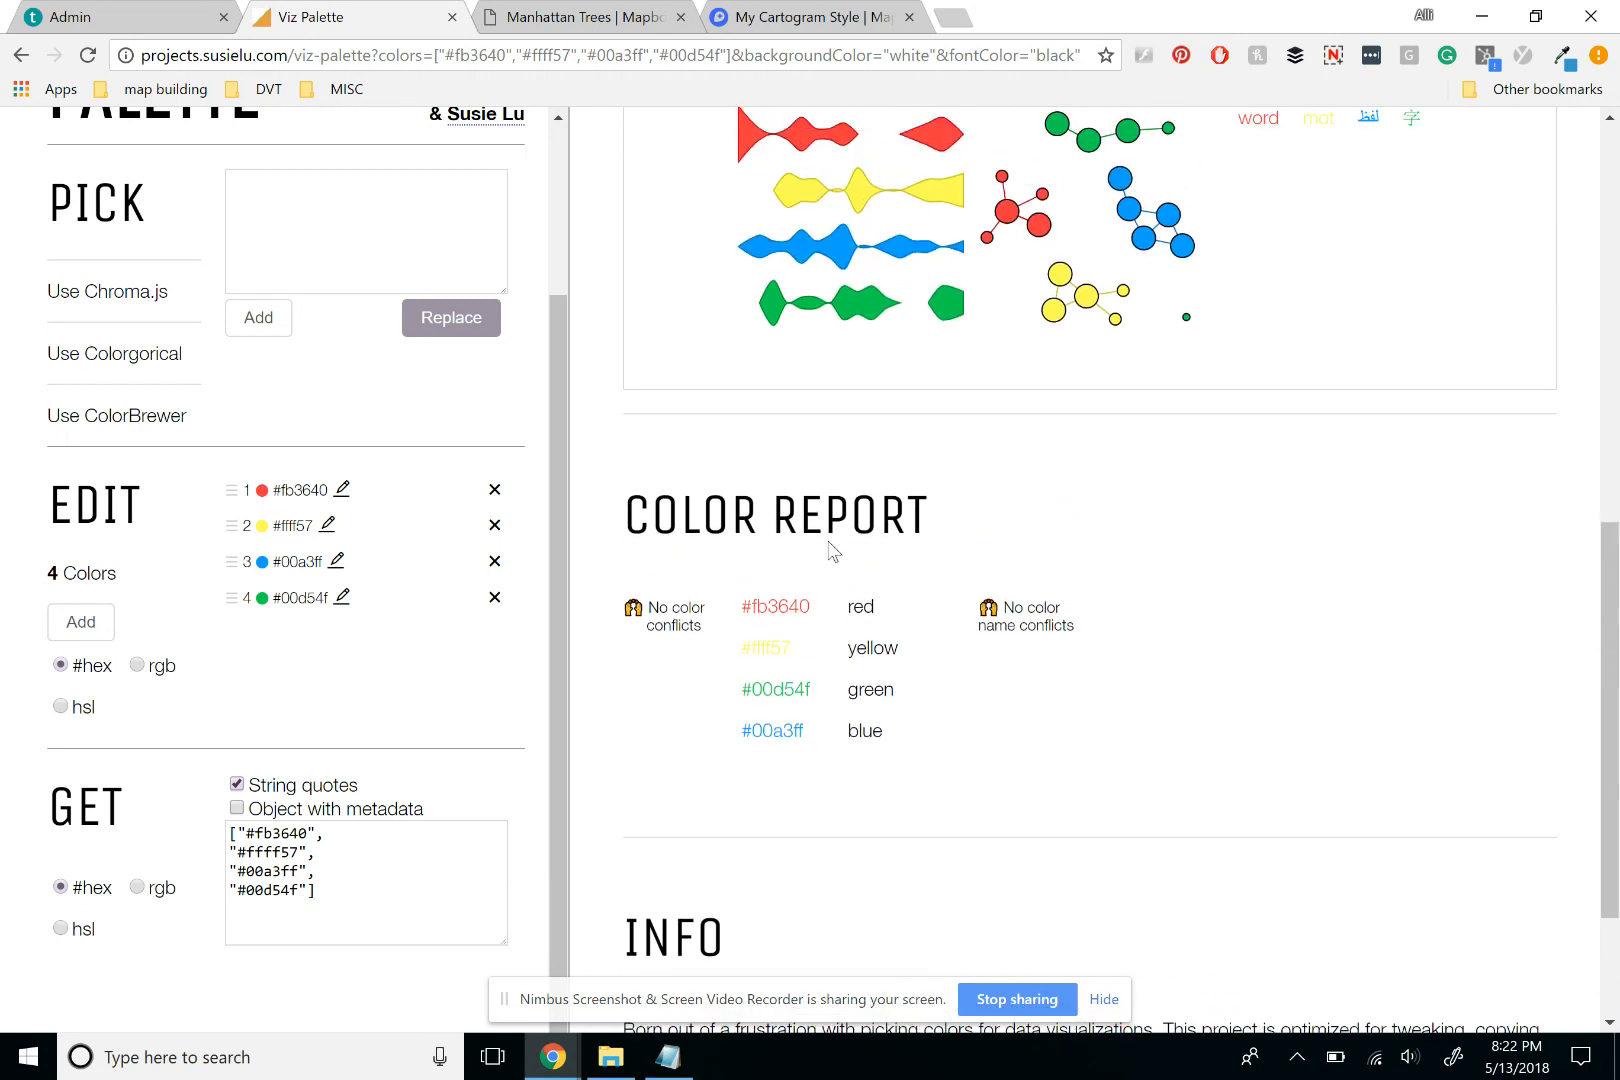
scroll(833, 550, "up", 5)
left_click(1030, 347)
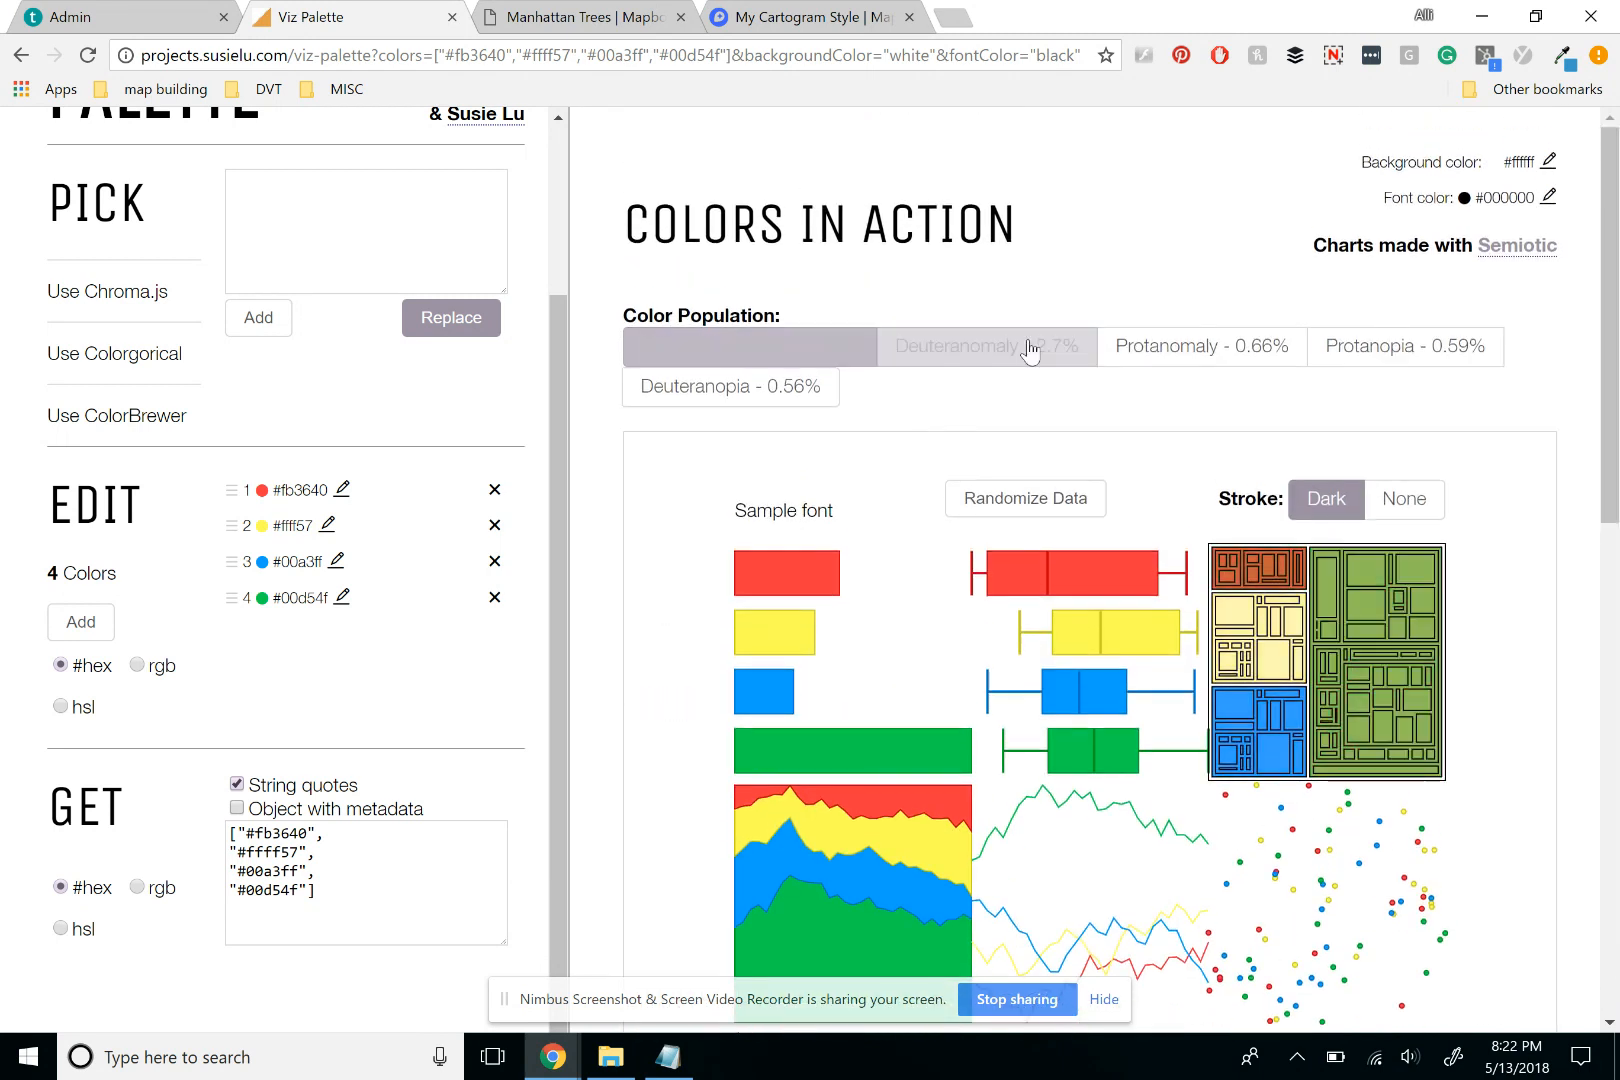
scroll(1096, 556, "down", 7)
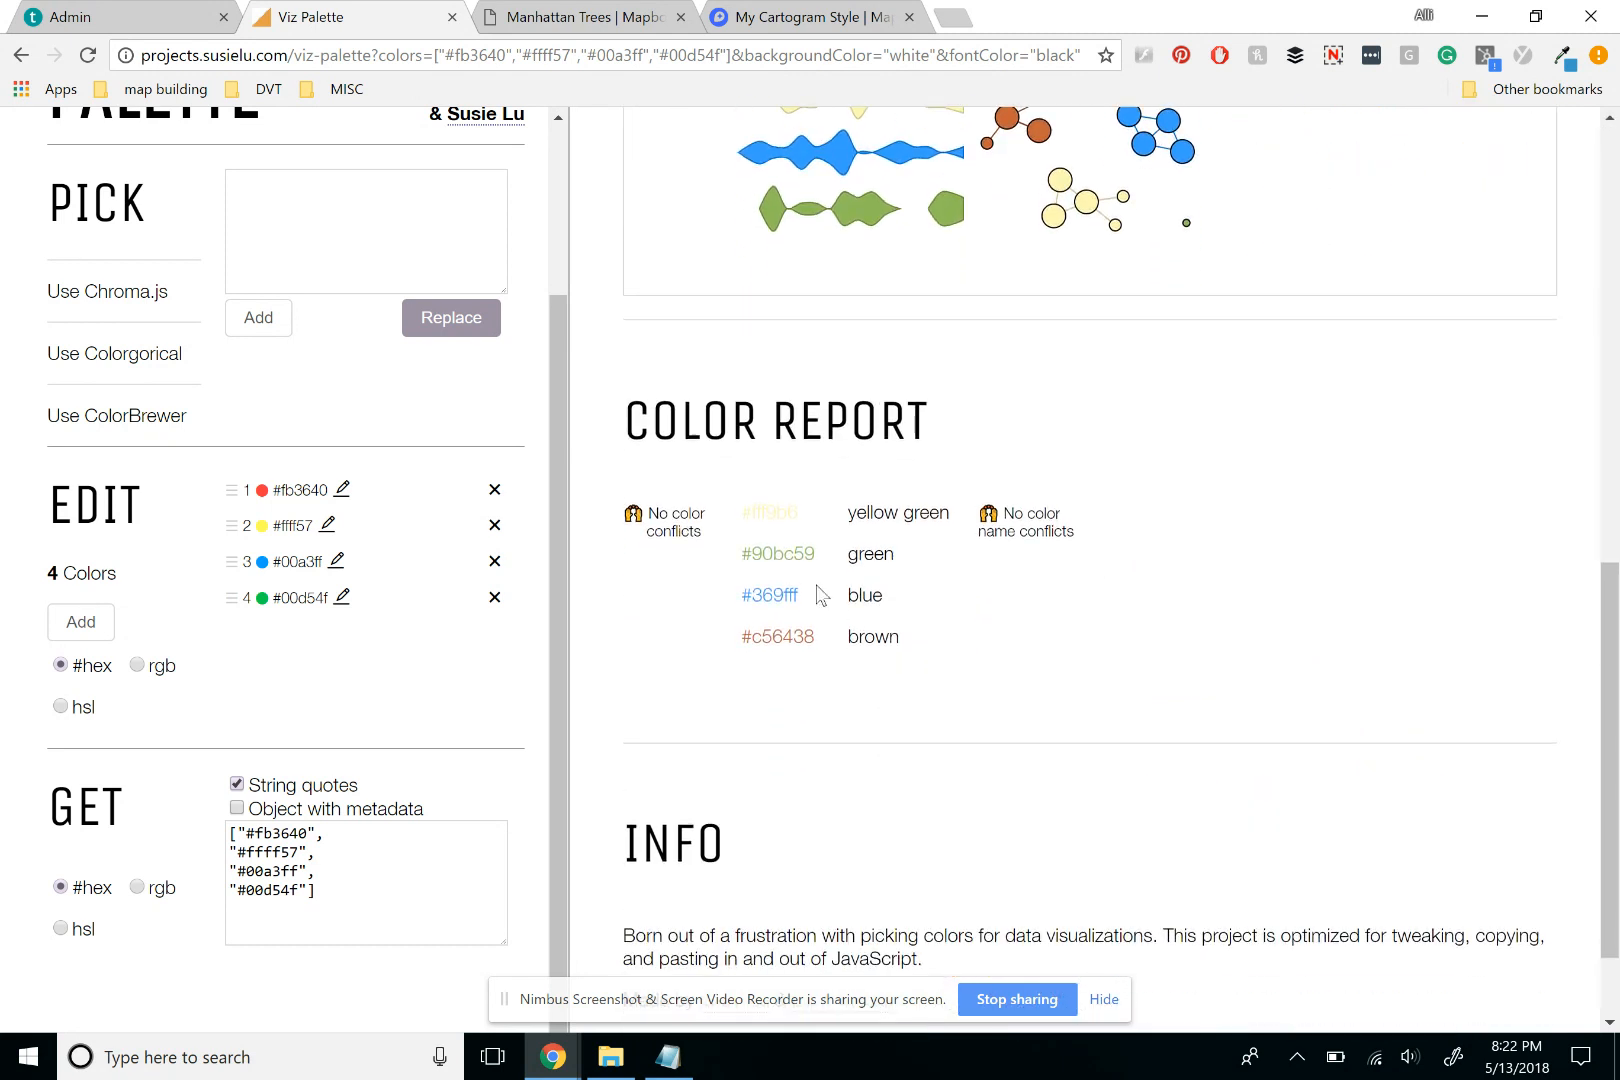
scroll(835, 585, "up", 7)
left_click(1175, 347)
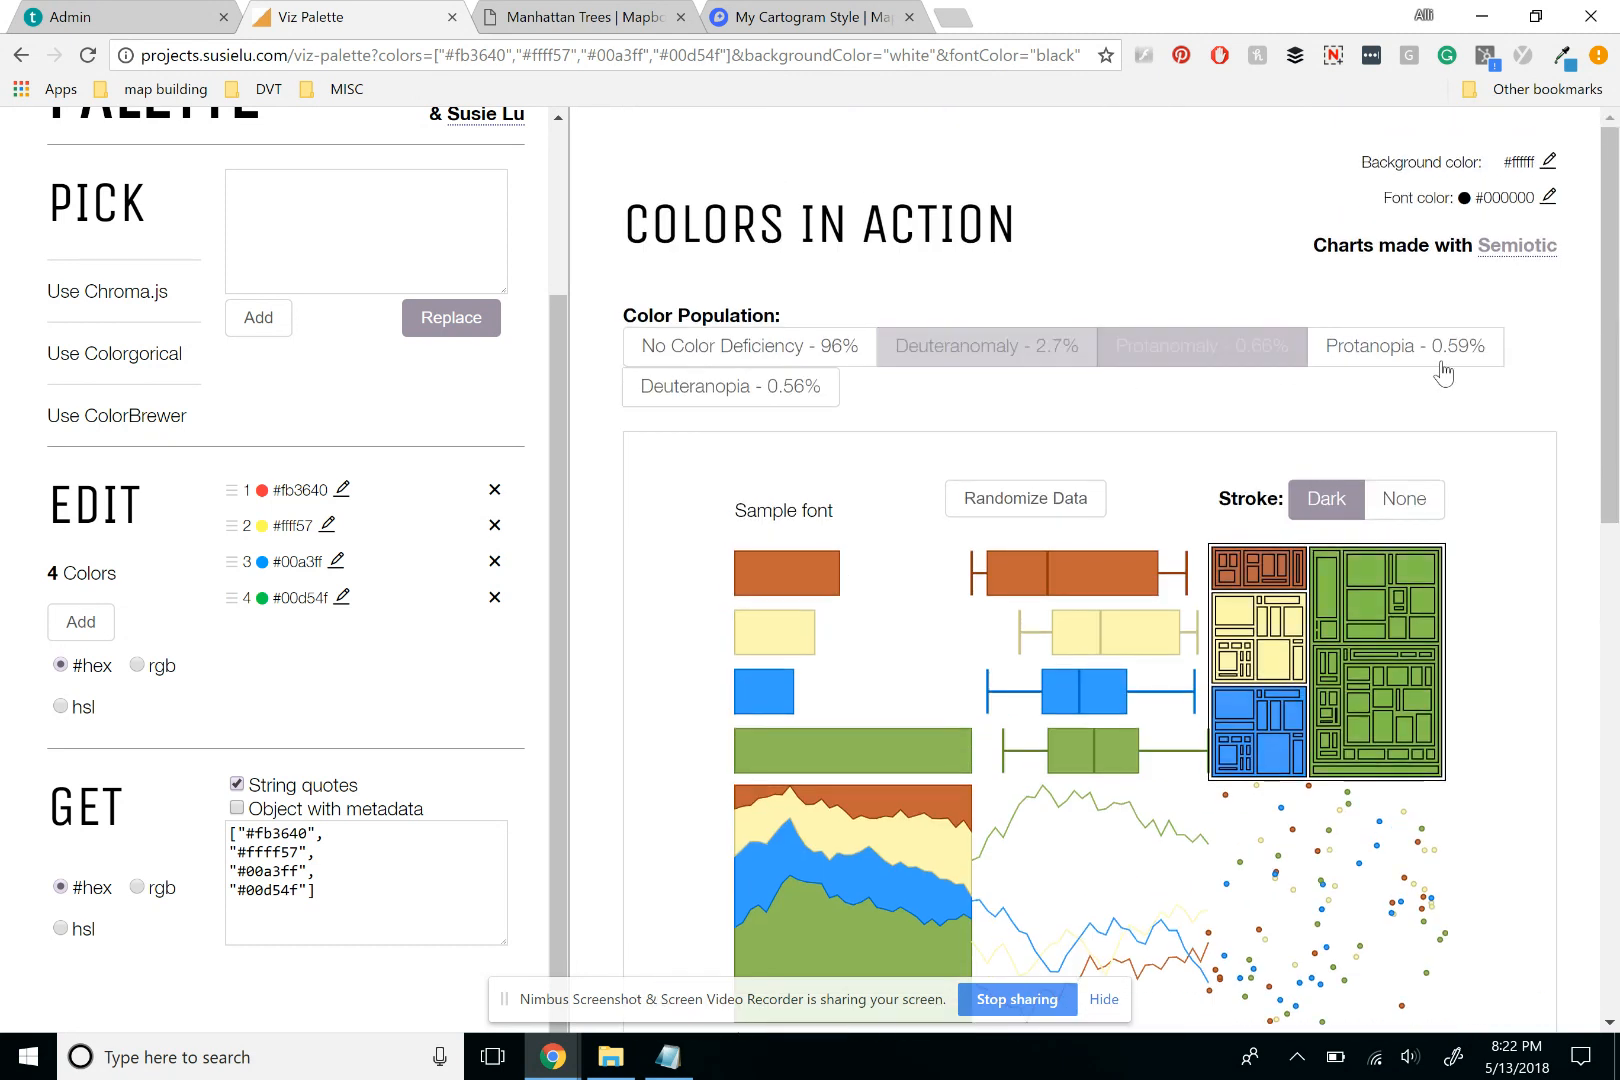
left_click(1405, 346)
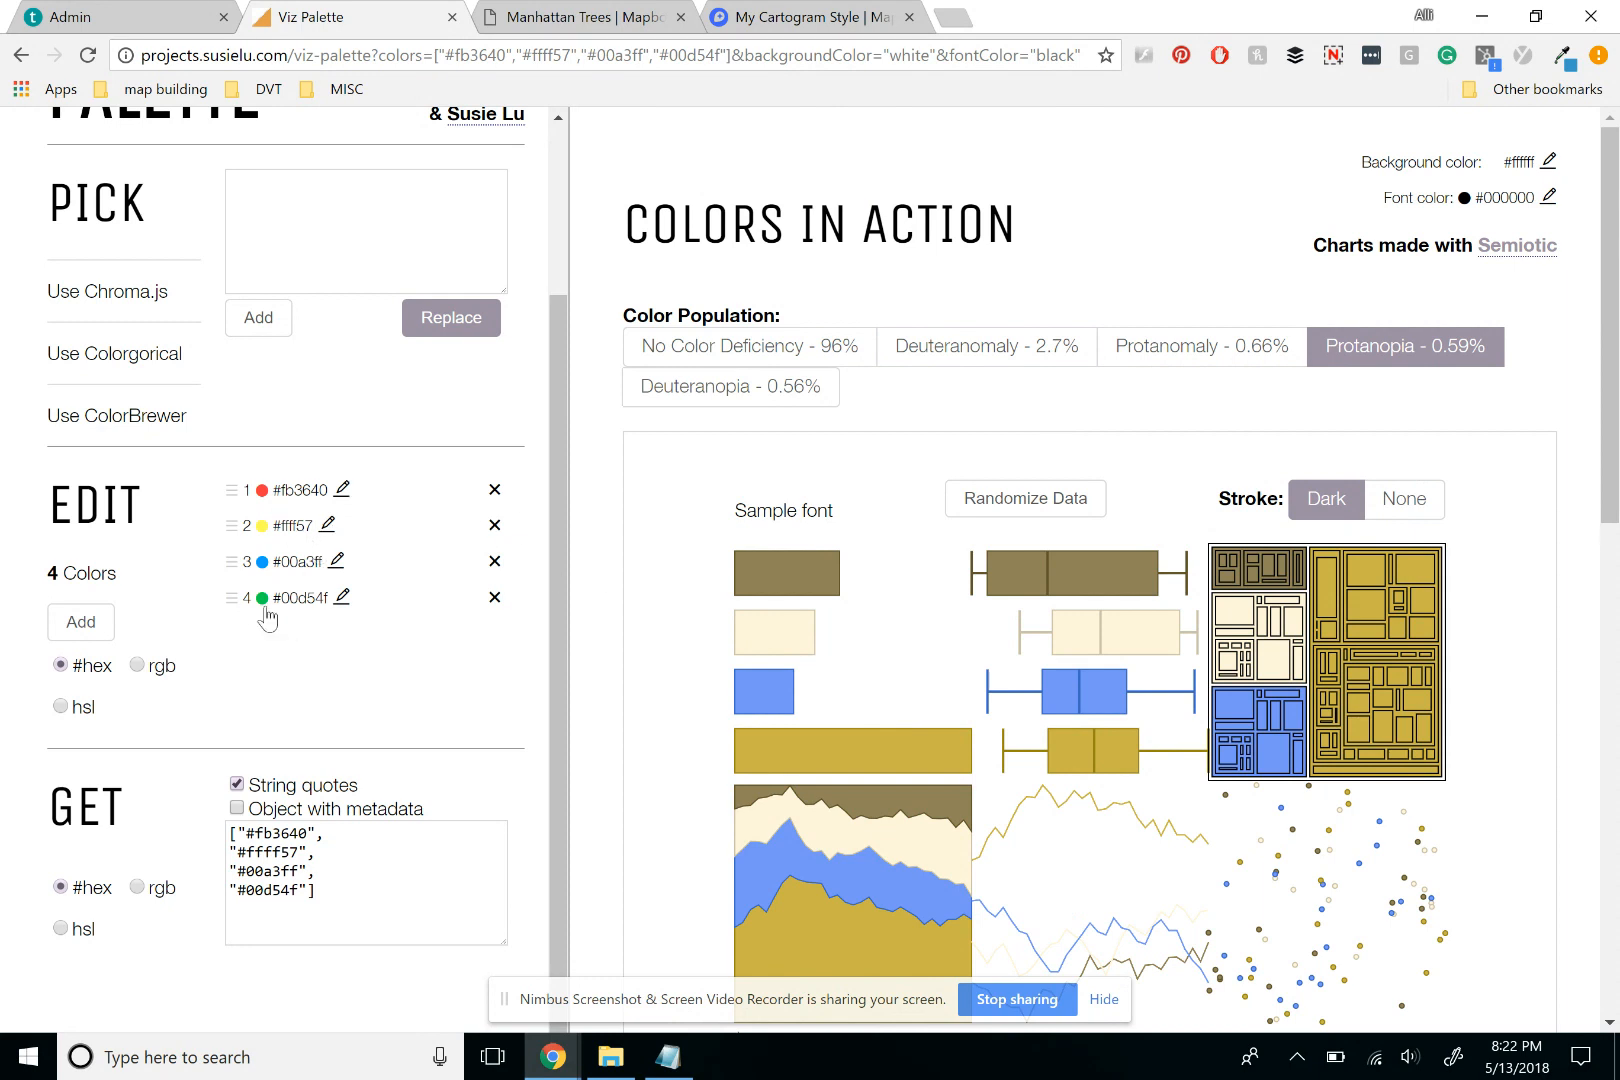
scroll(795, 582, "down", 1)
scroll(797, 590, "down", 10)
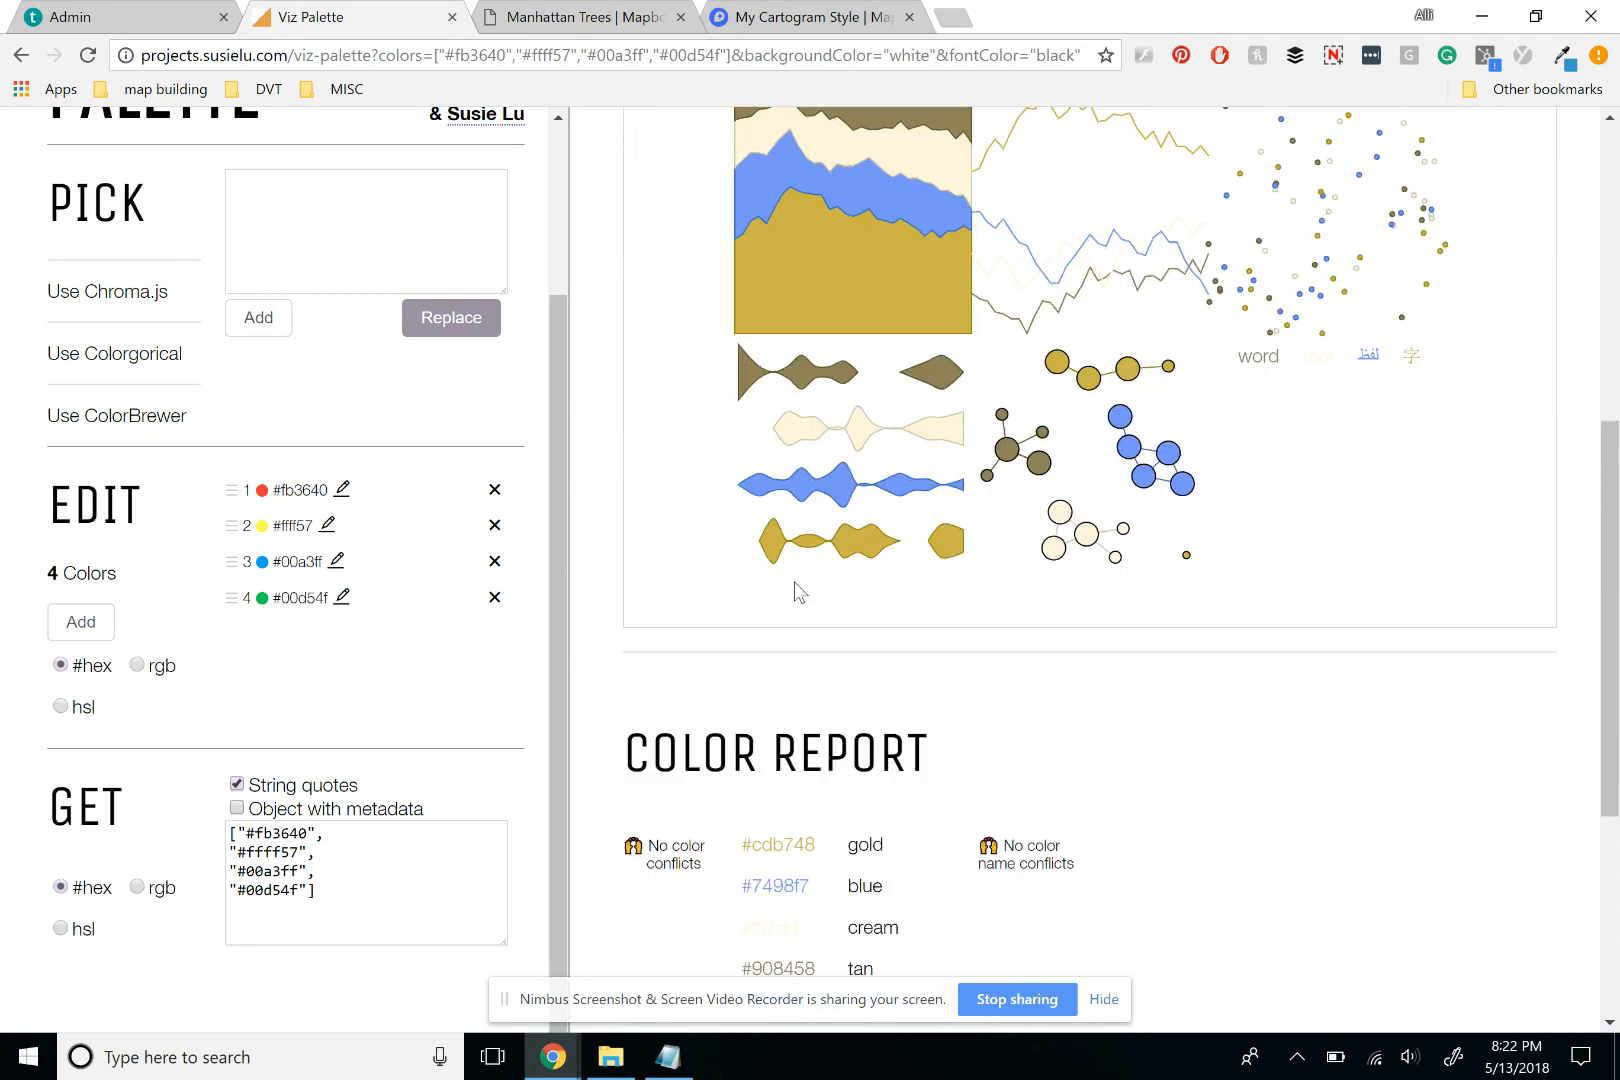
scroll(945, 568, "up", 10)
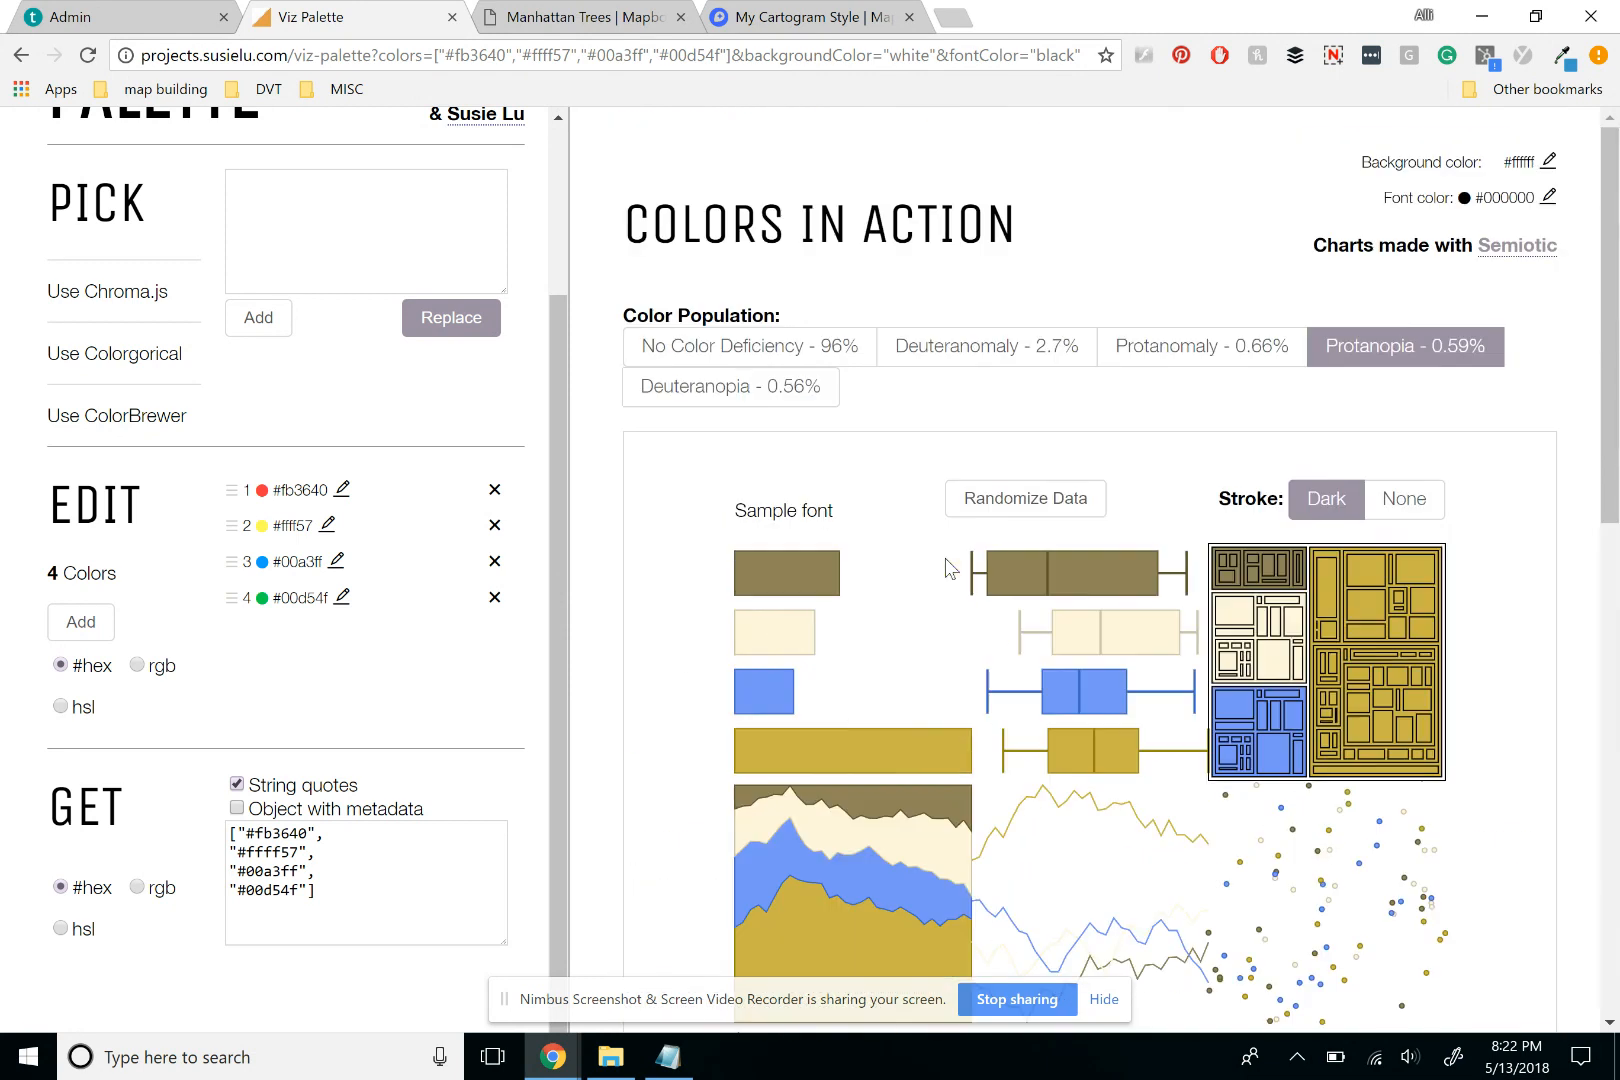
Switch to the Colors file in Notepad and copy the Dead/Stump color code #FB3640.
left_click(666, 1060)
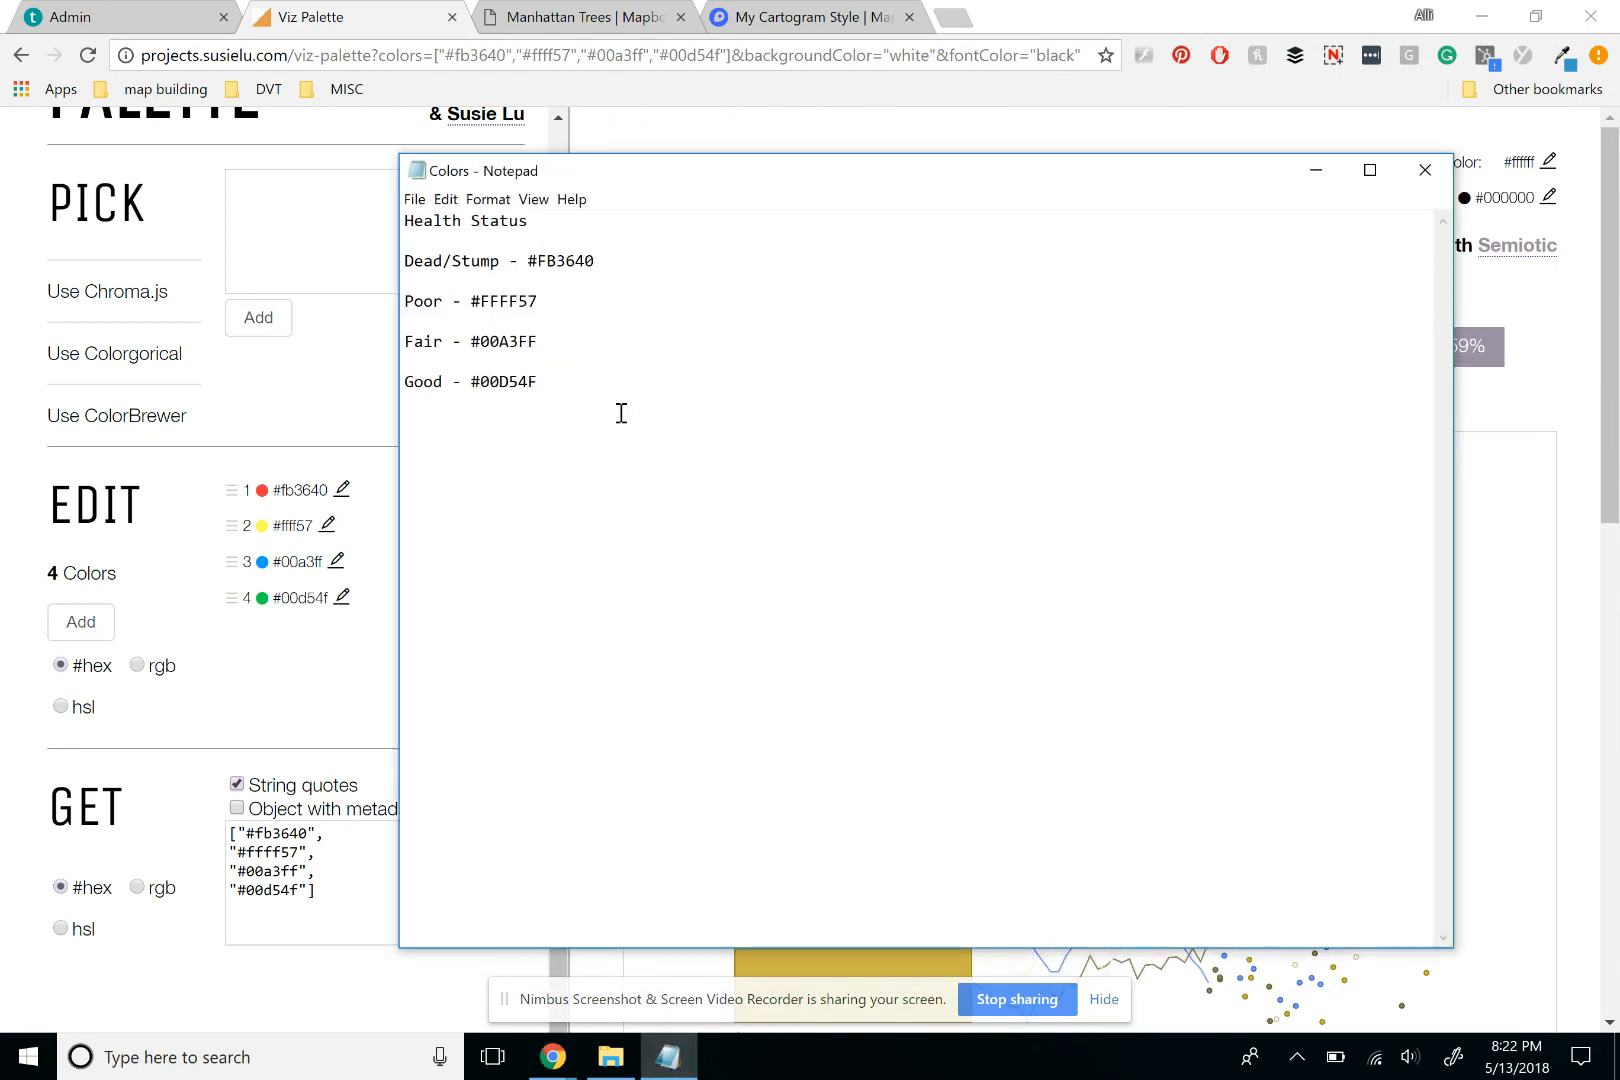
left_click_drag(578, 382, 389, 262)
left_click(676, 359)
left_click_drag(600, 262, 537, 260)
key("ctrl+c")
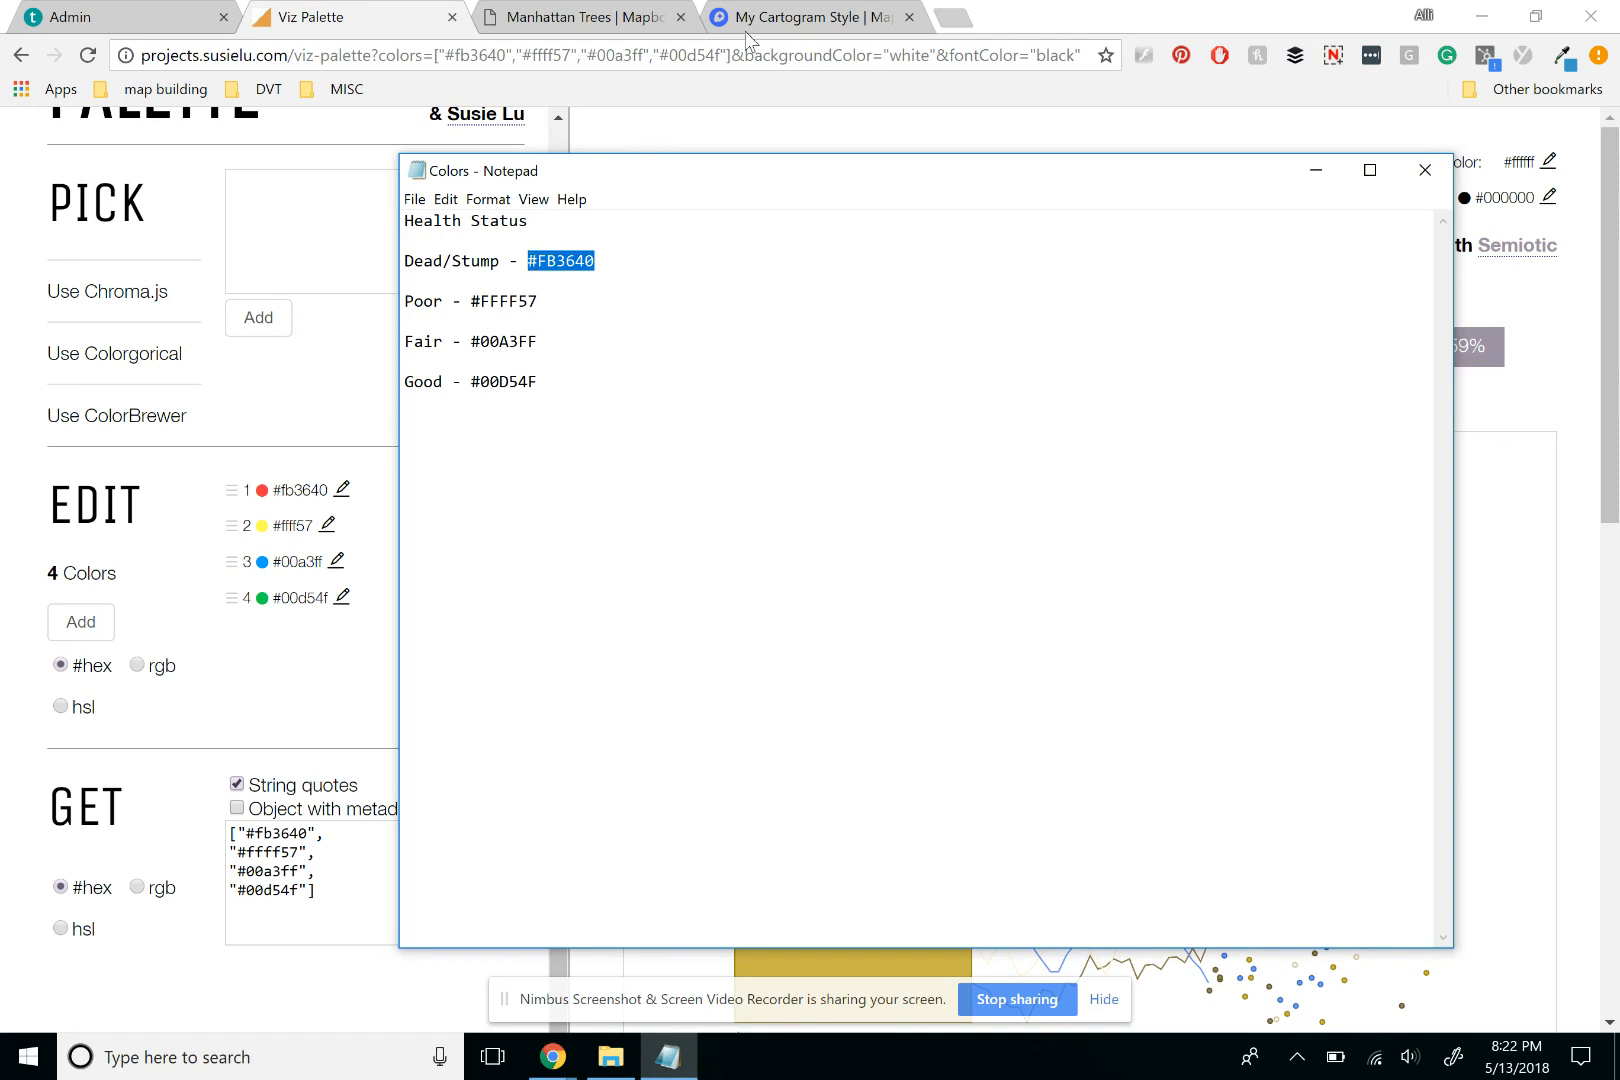
Return to the Mapbox style and set the Stump or Dead condition's circle color to #FB3640, finishing the condition.
left_click(752, 14)
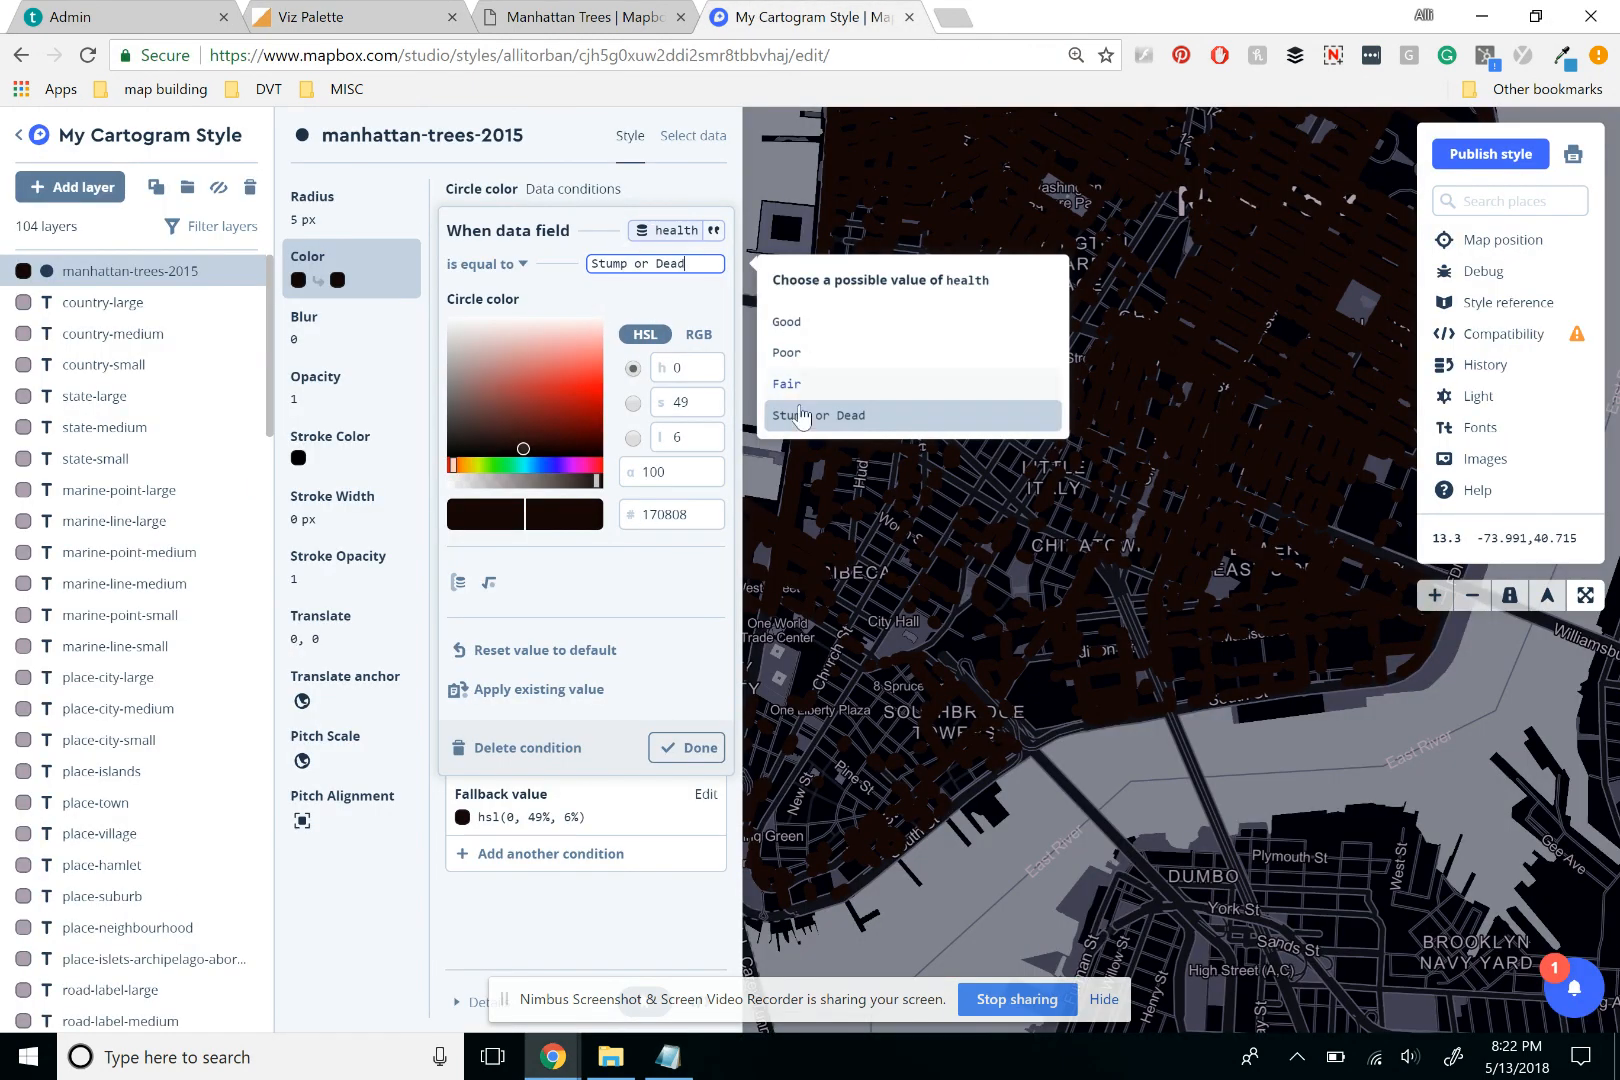
left_click(660, 514)
key("ctrl+a")
key("ctrl+v")
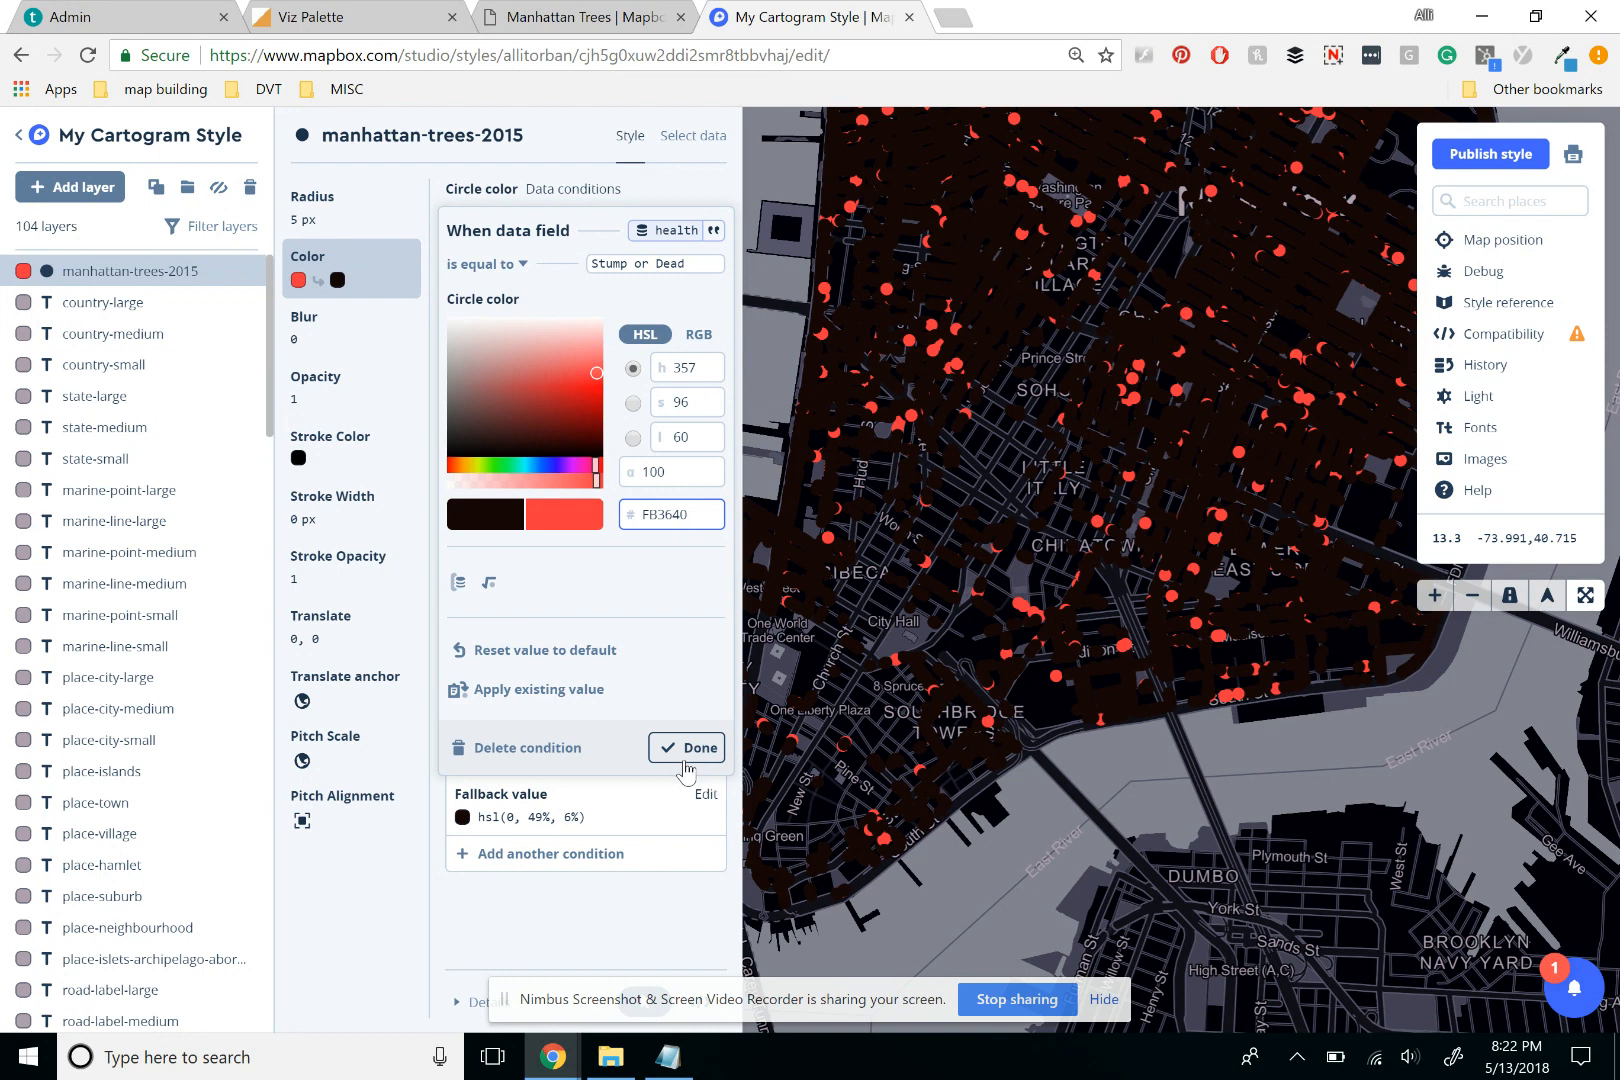
left_click(689, 748)
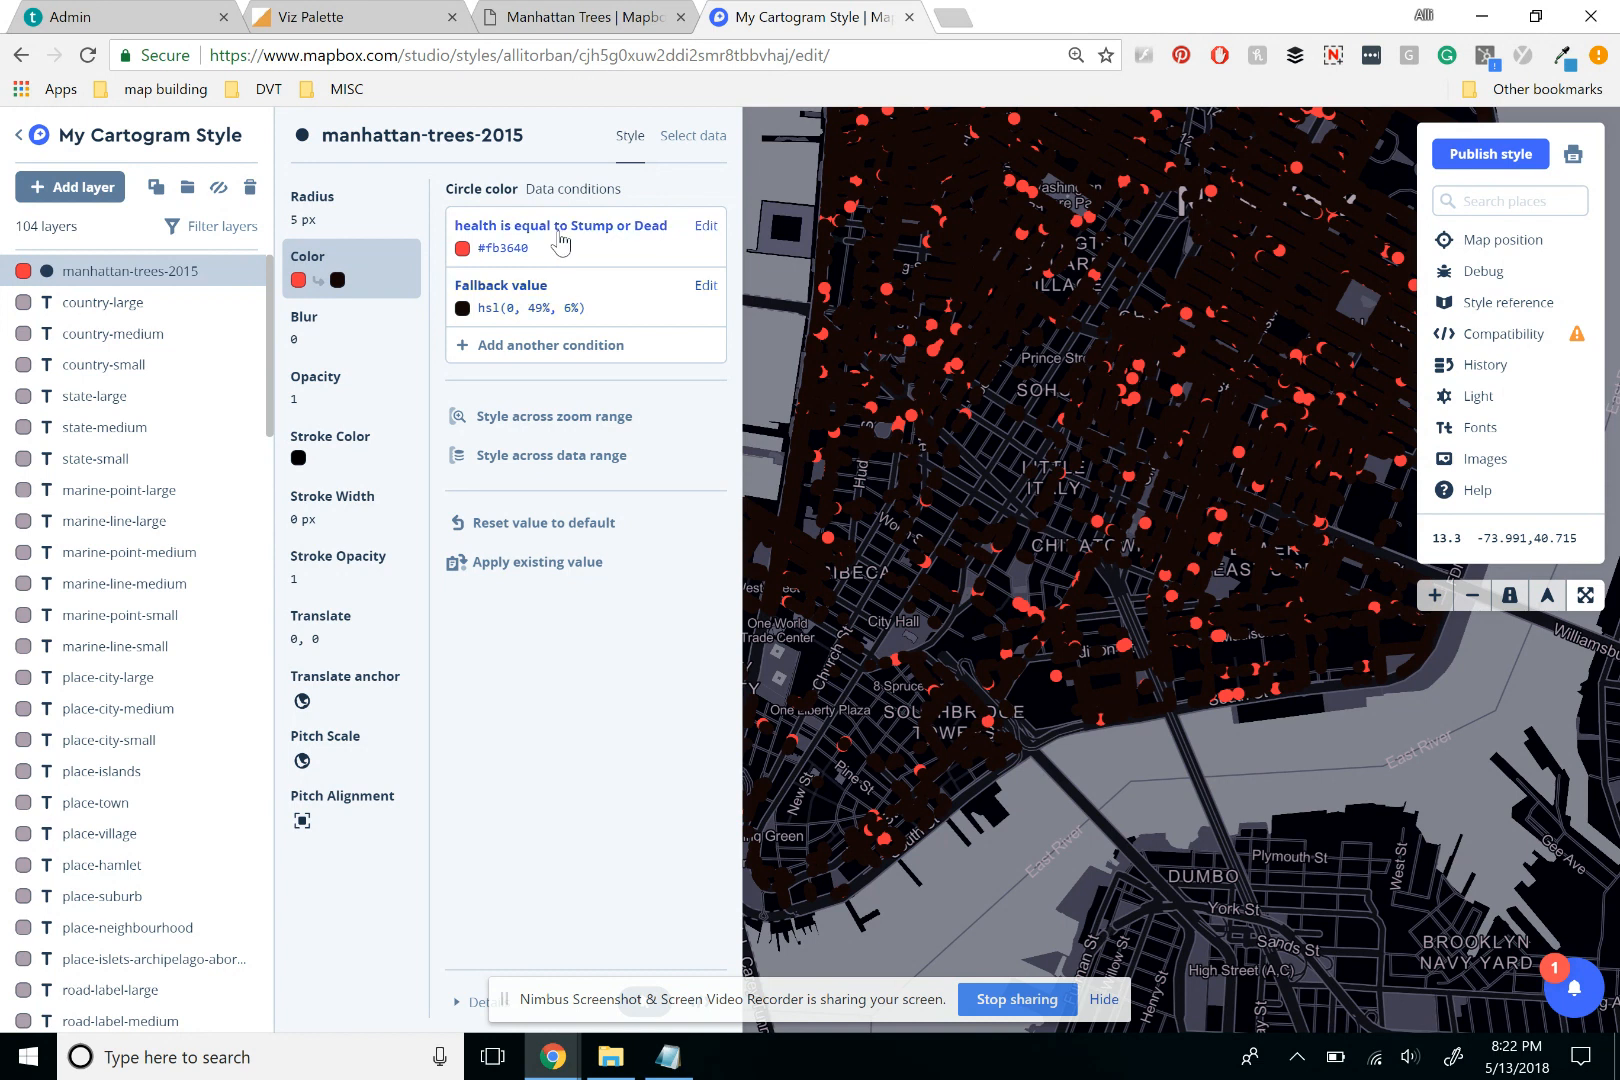
Add a circle color condition for health equal to Poor, using the code #FFFF57 copied from the Colors file in Notepad.
left_click(497, 352)
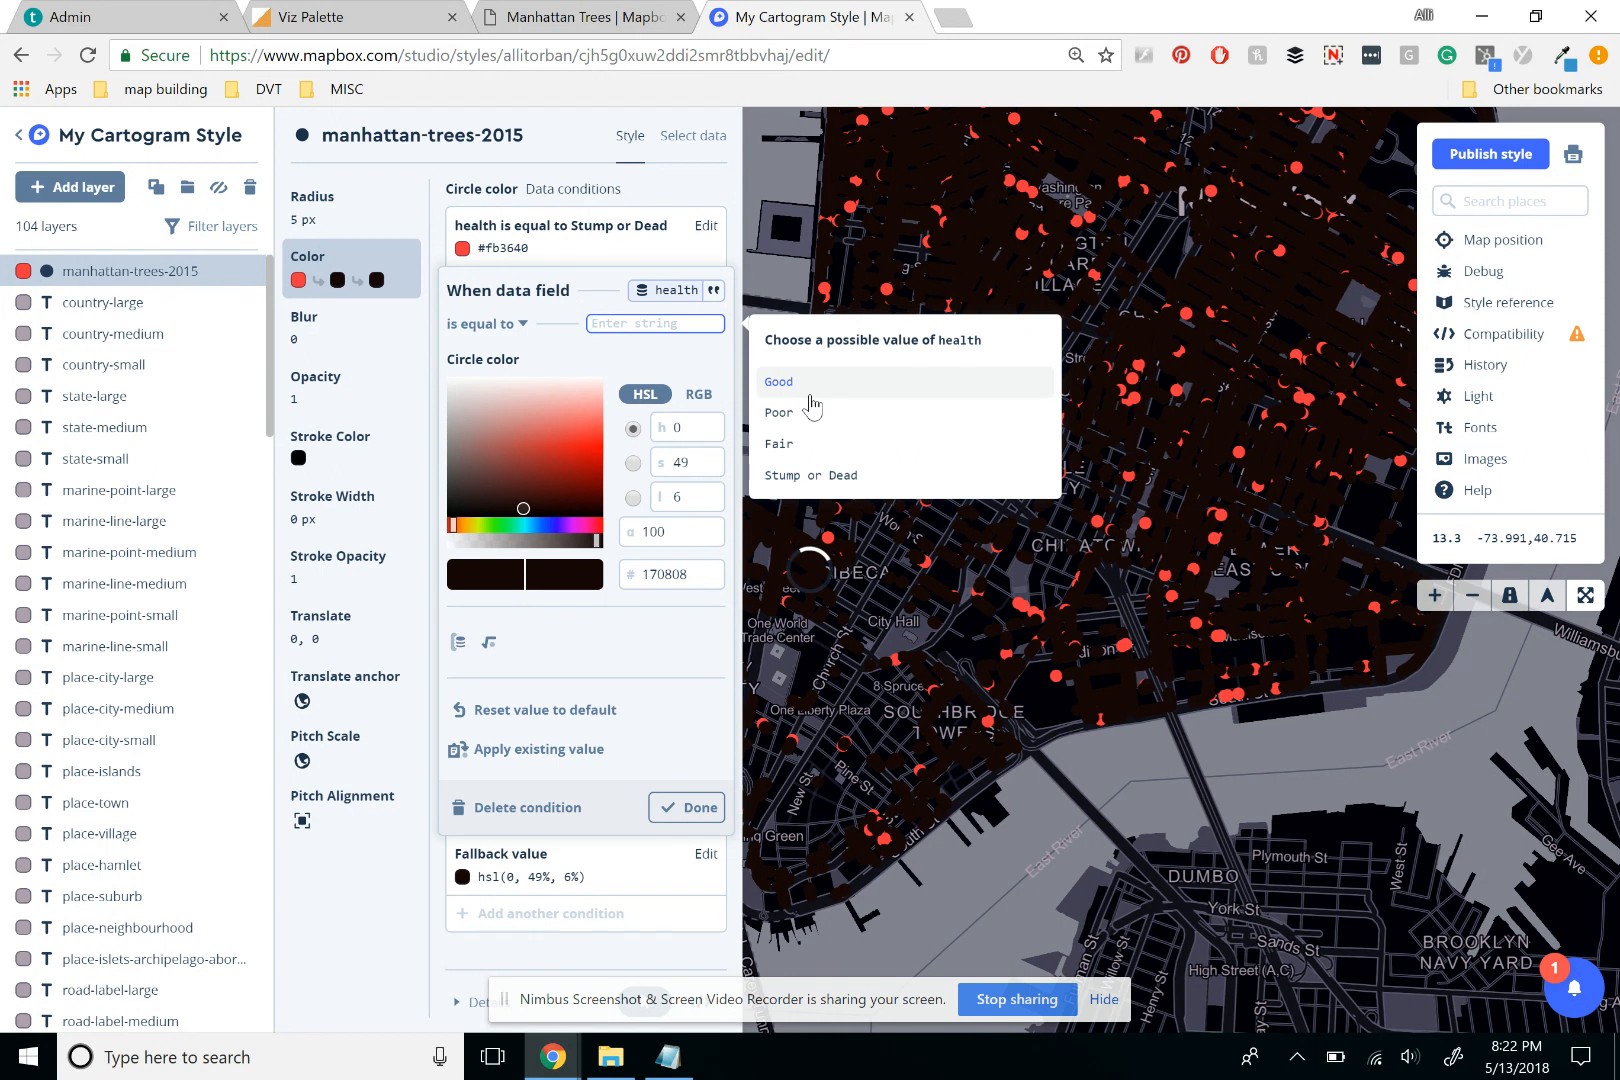
left_click(785, 412)
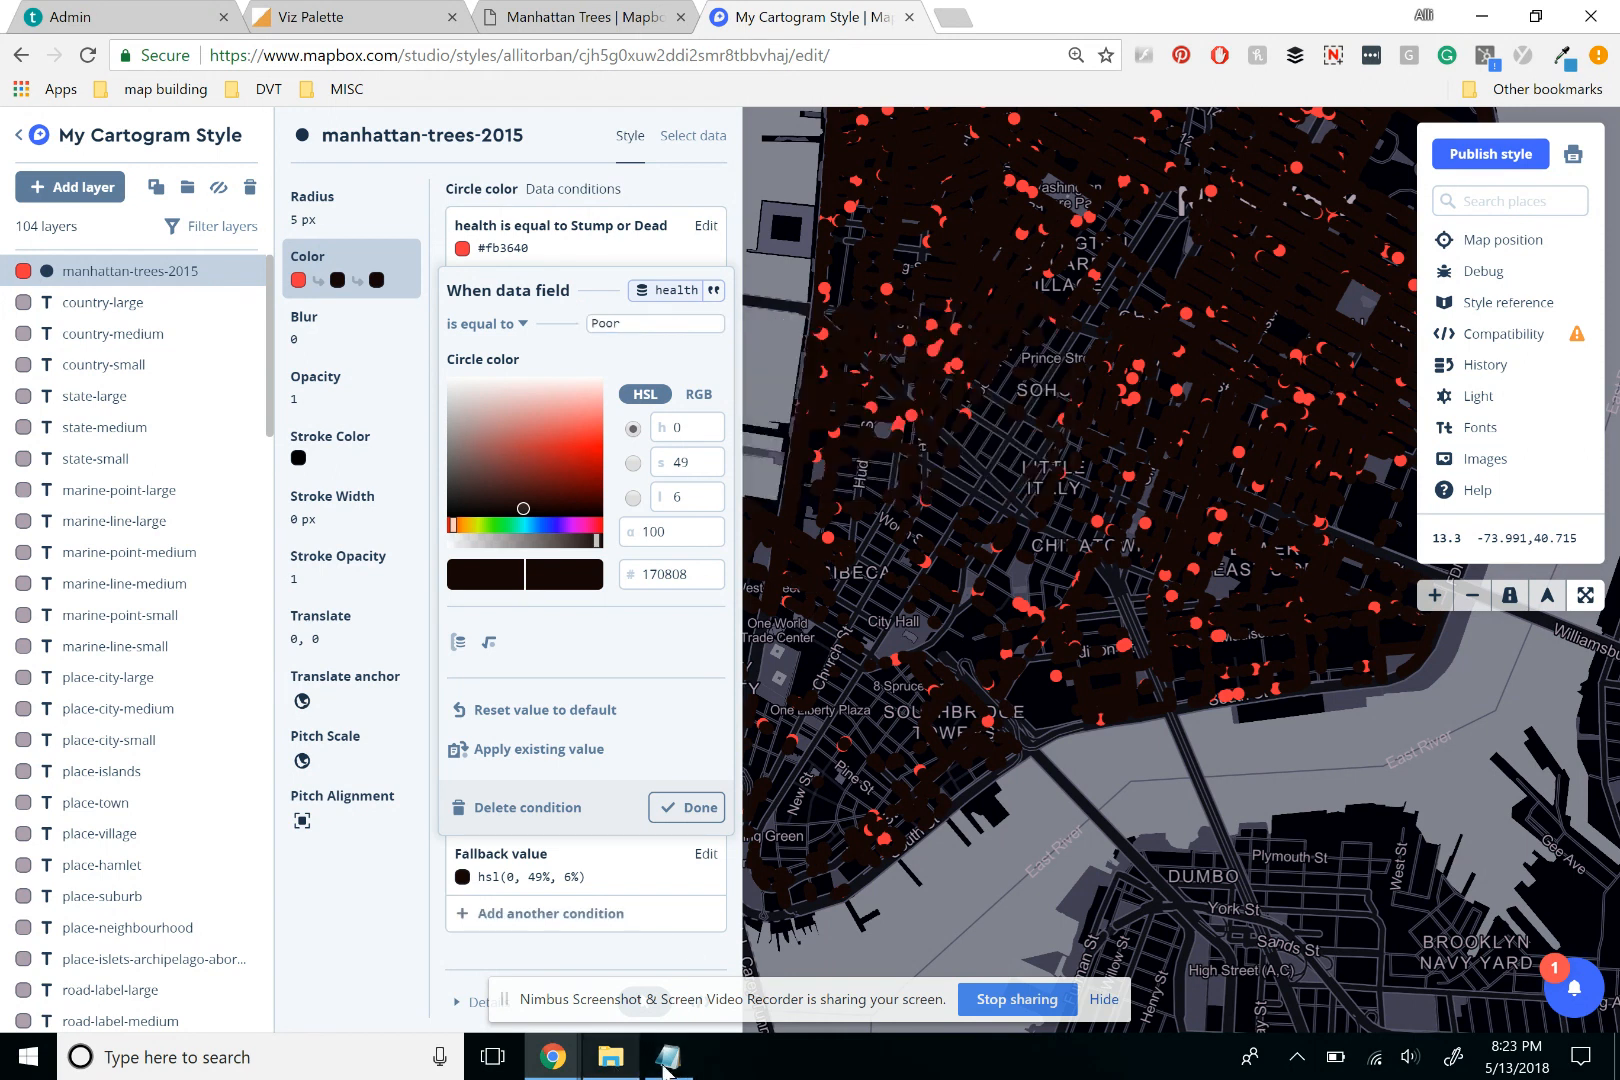
left_click(664, 1062)
left_click_drag(543, 301, 484, 306)
key("ctrl+c")
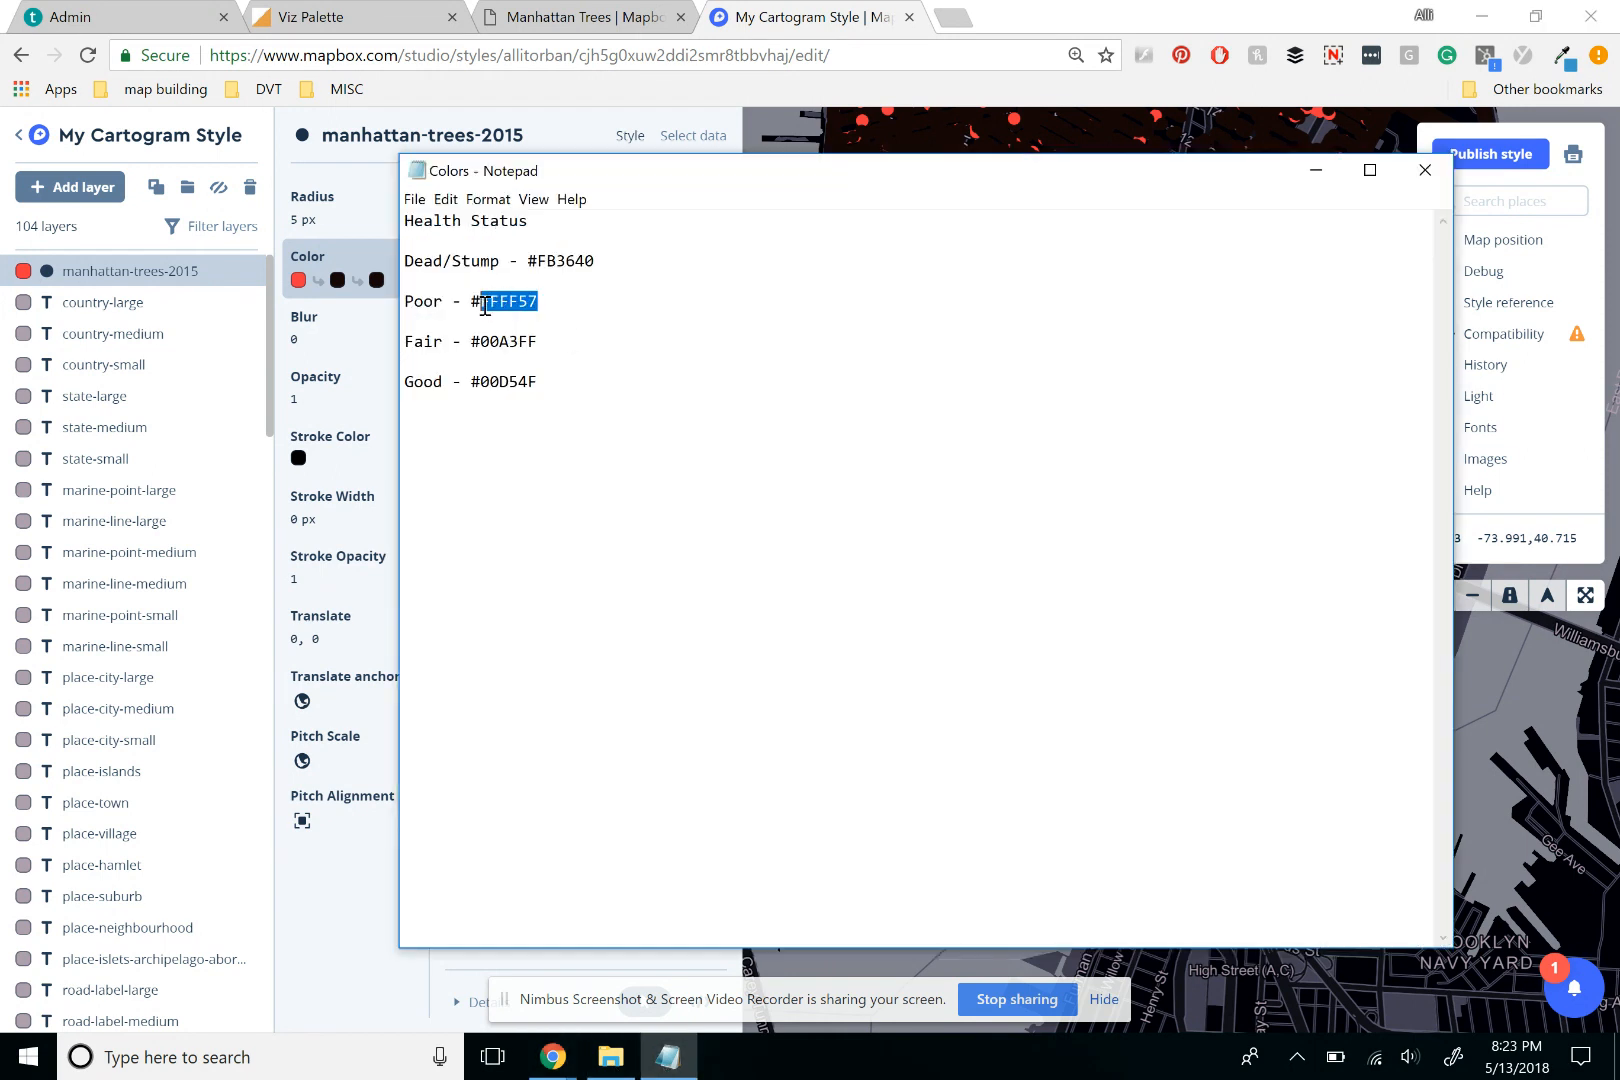
left_click(755, 10)
left_click(676, 573)
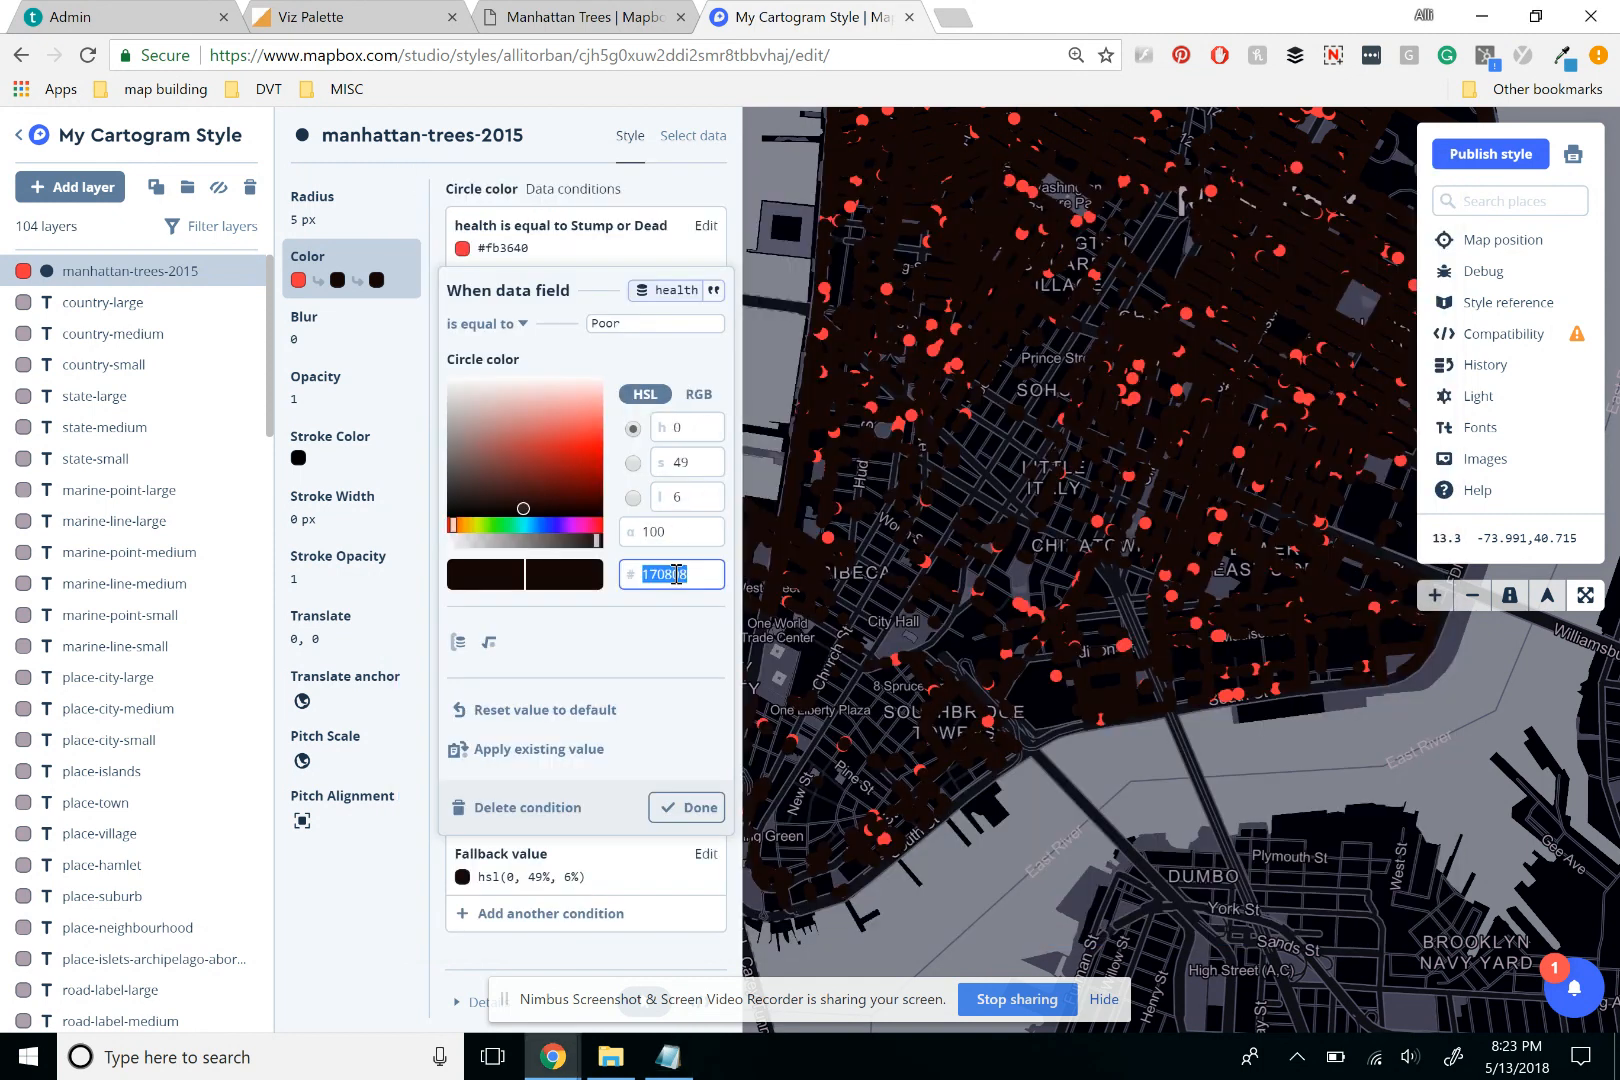
key("ctrl+v")
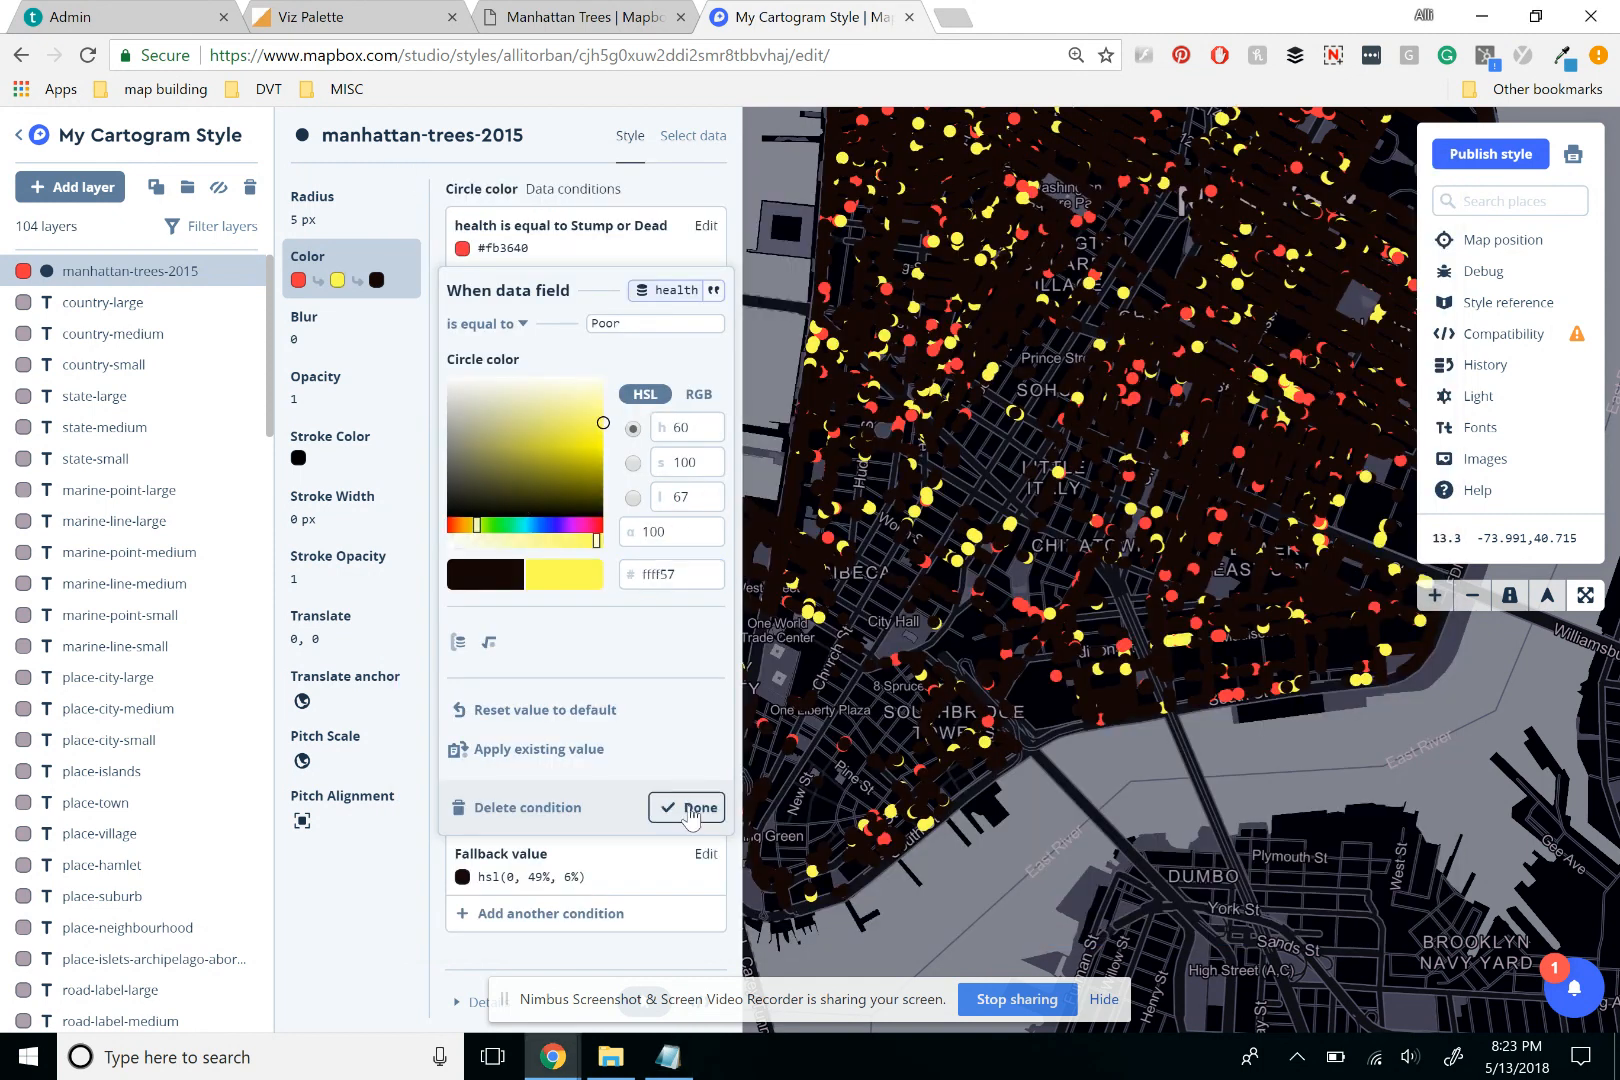
left_click(686, 807)
Add a circle color condition for health equal to Fair, using the code #00A3FF copied from the Colors file in Notepad.
left_click(545, 406)
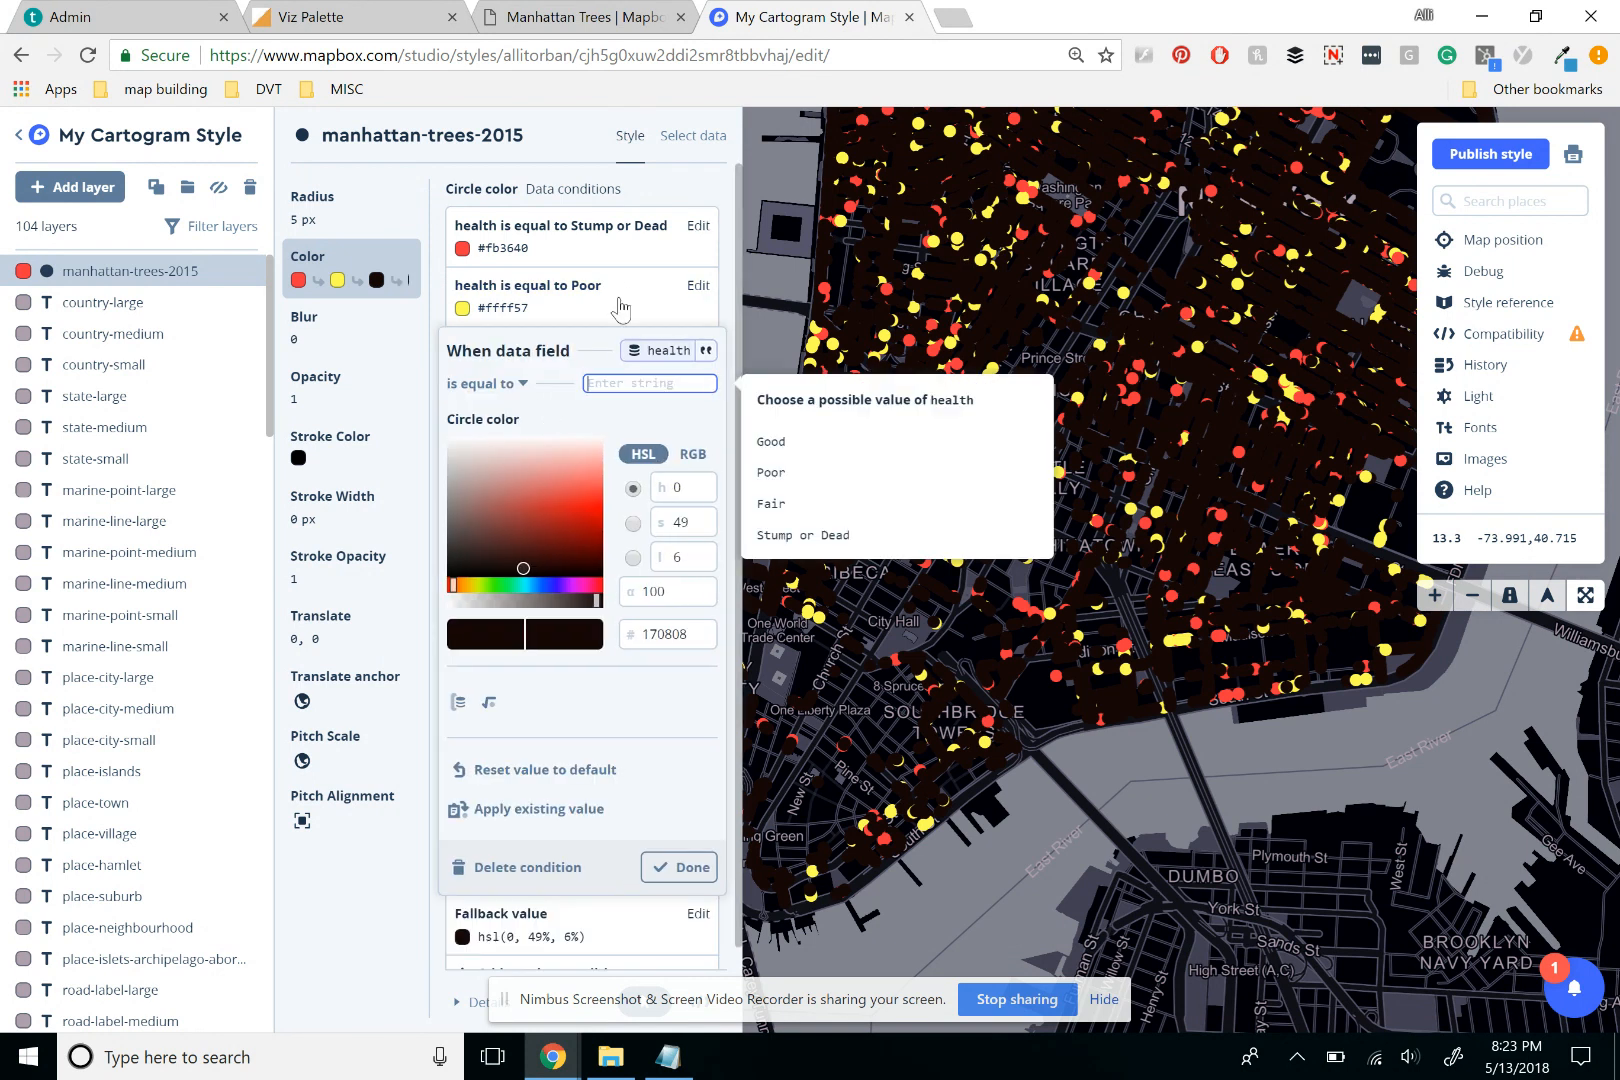
left_click(800, 505)
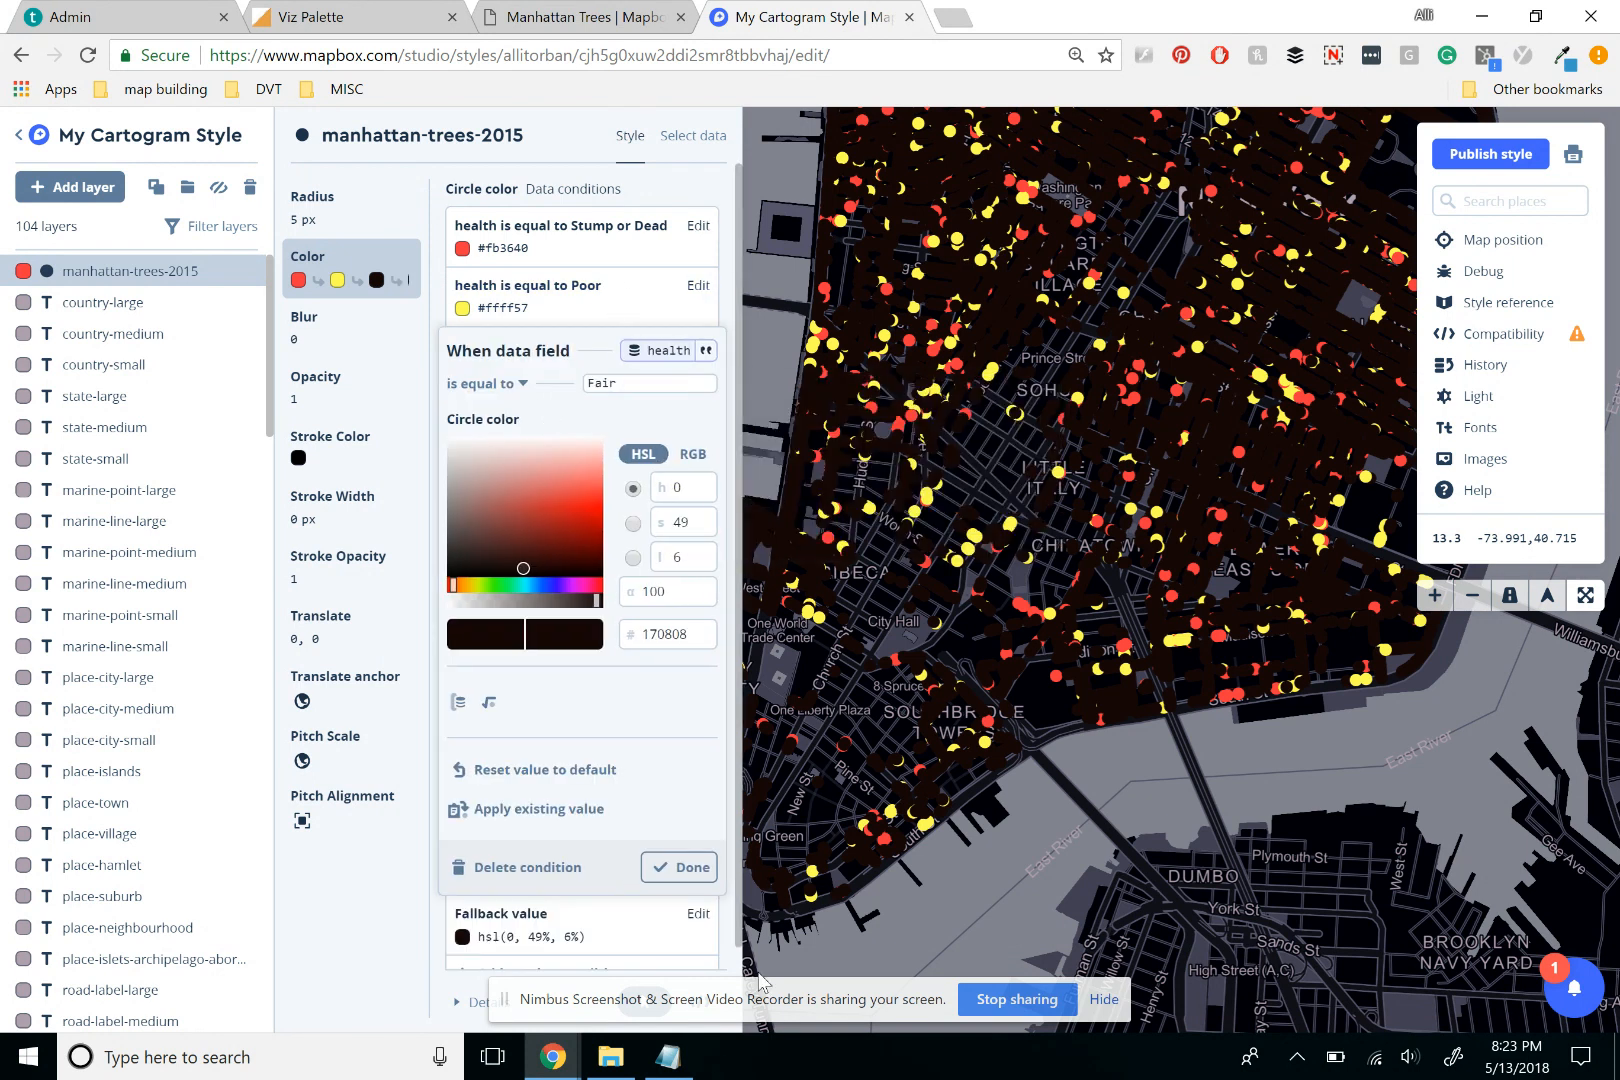
left_click(668, 1057)
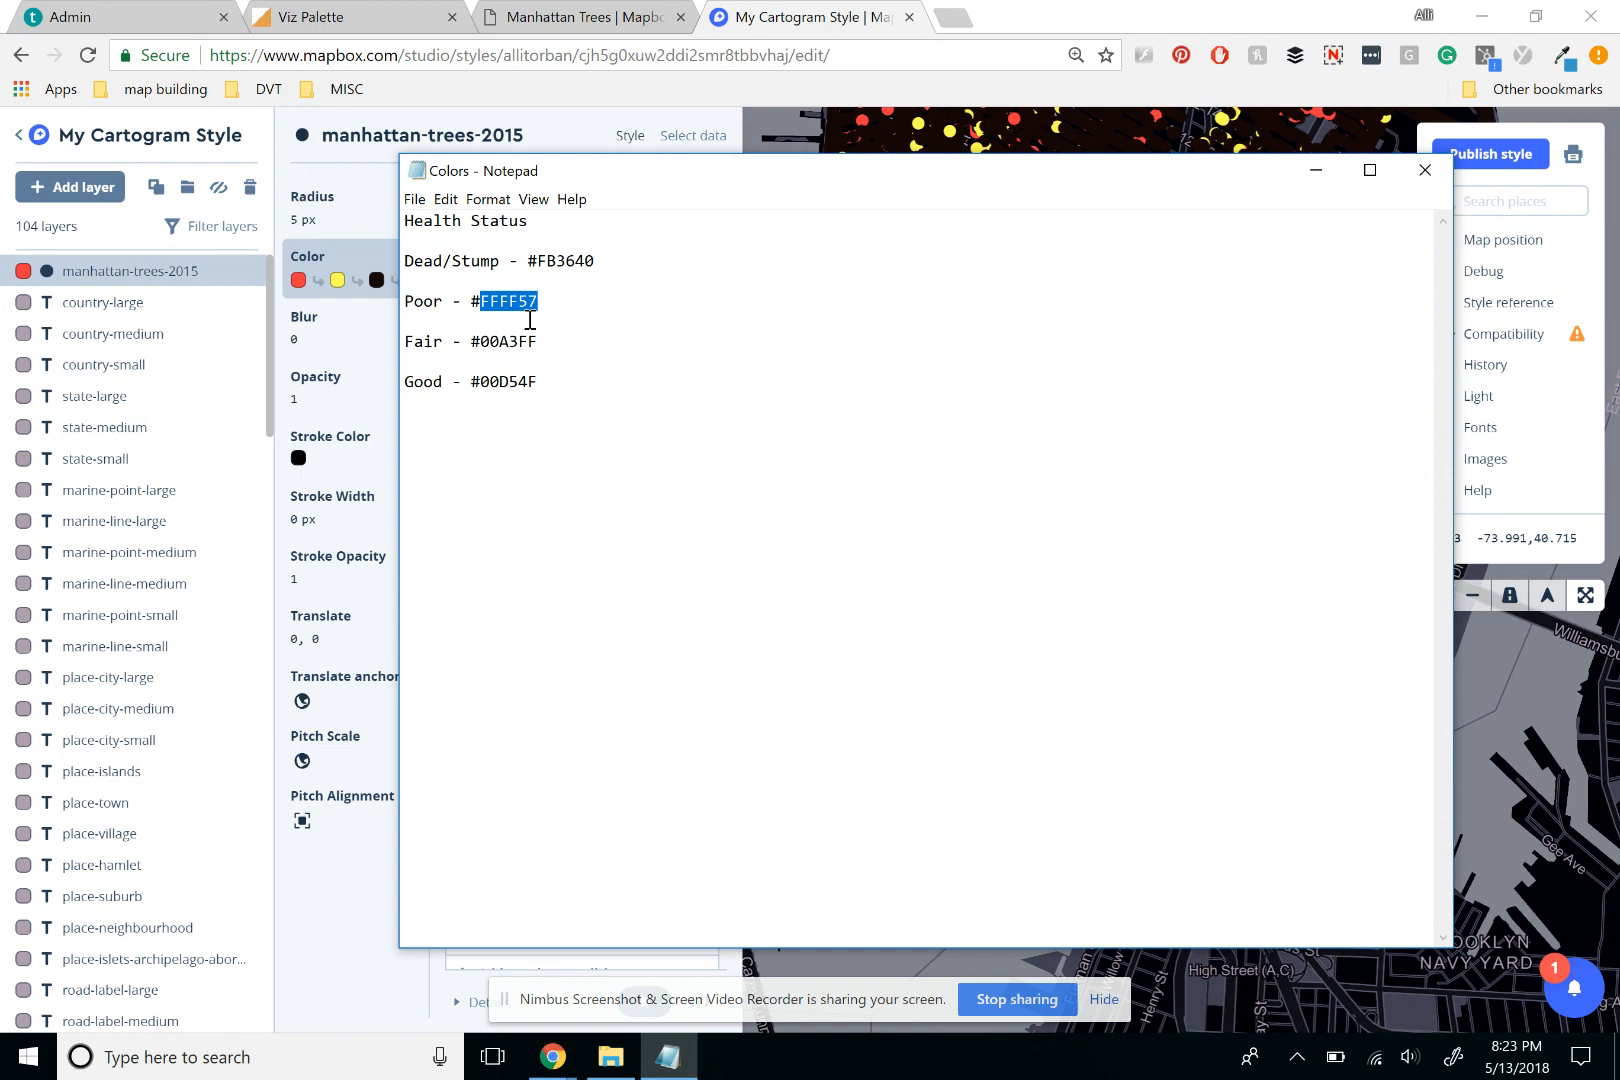
left_click_drag(538, 341, 484, 342)
key("ctrl+c")
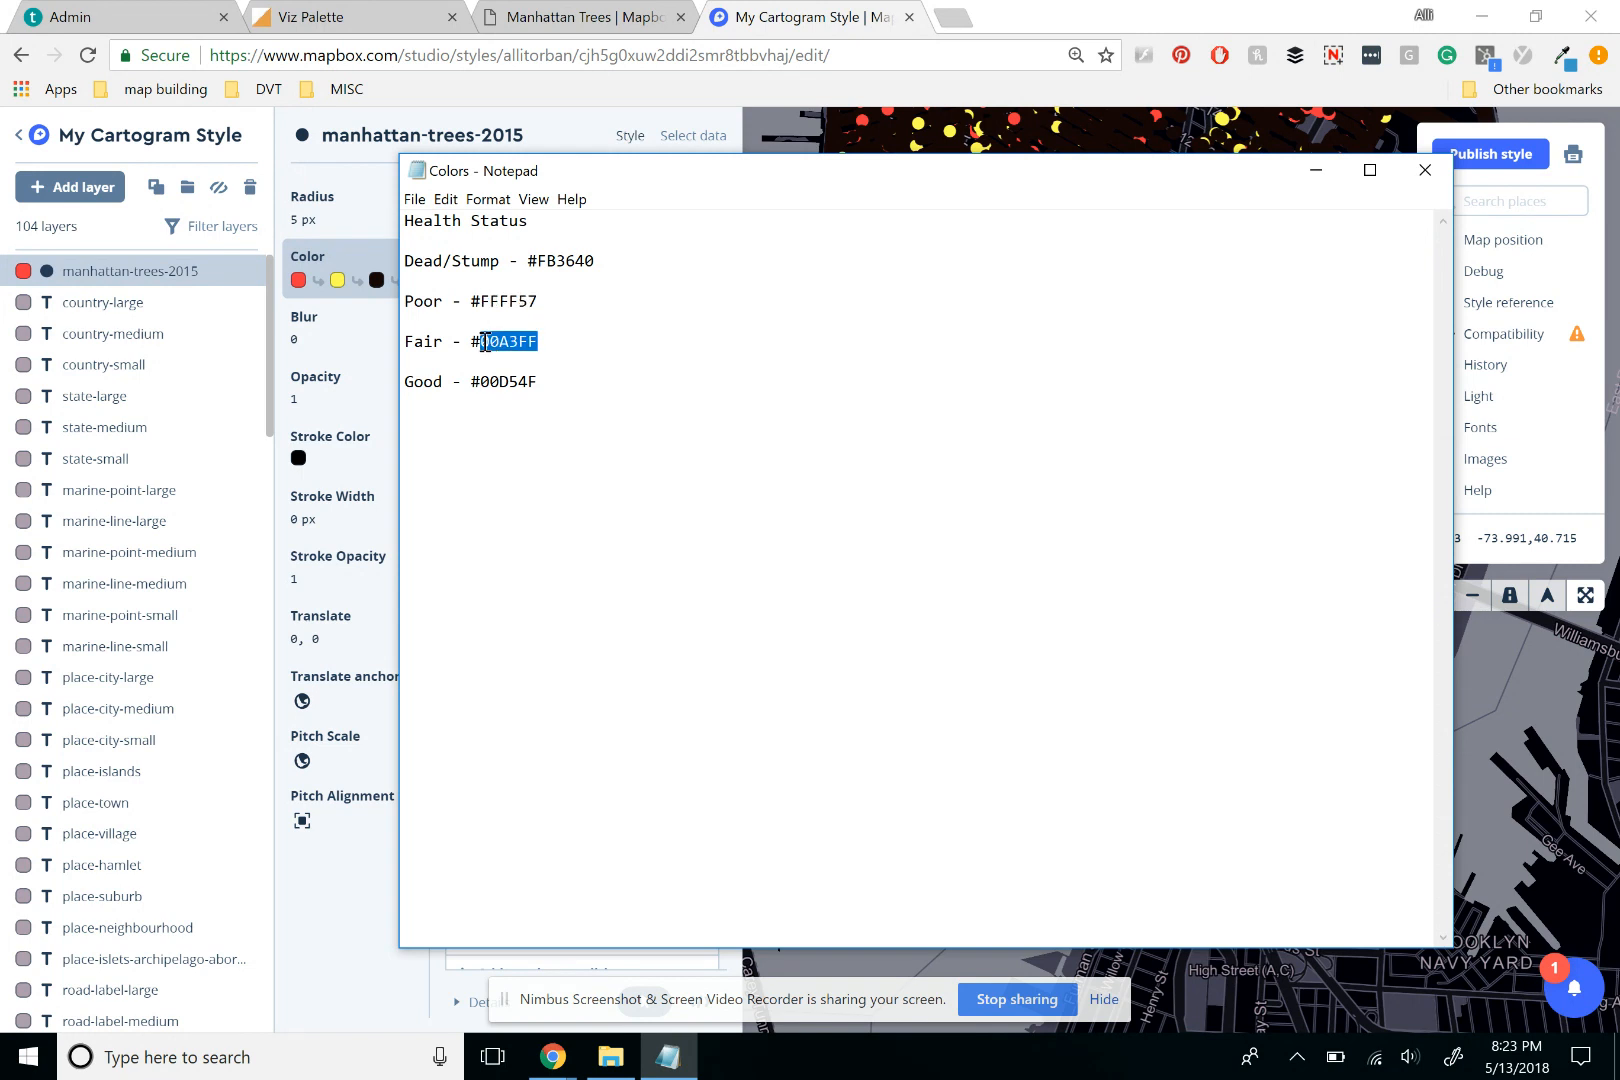
left_click(762, 12)
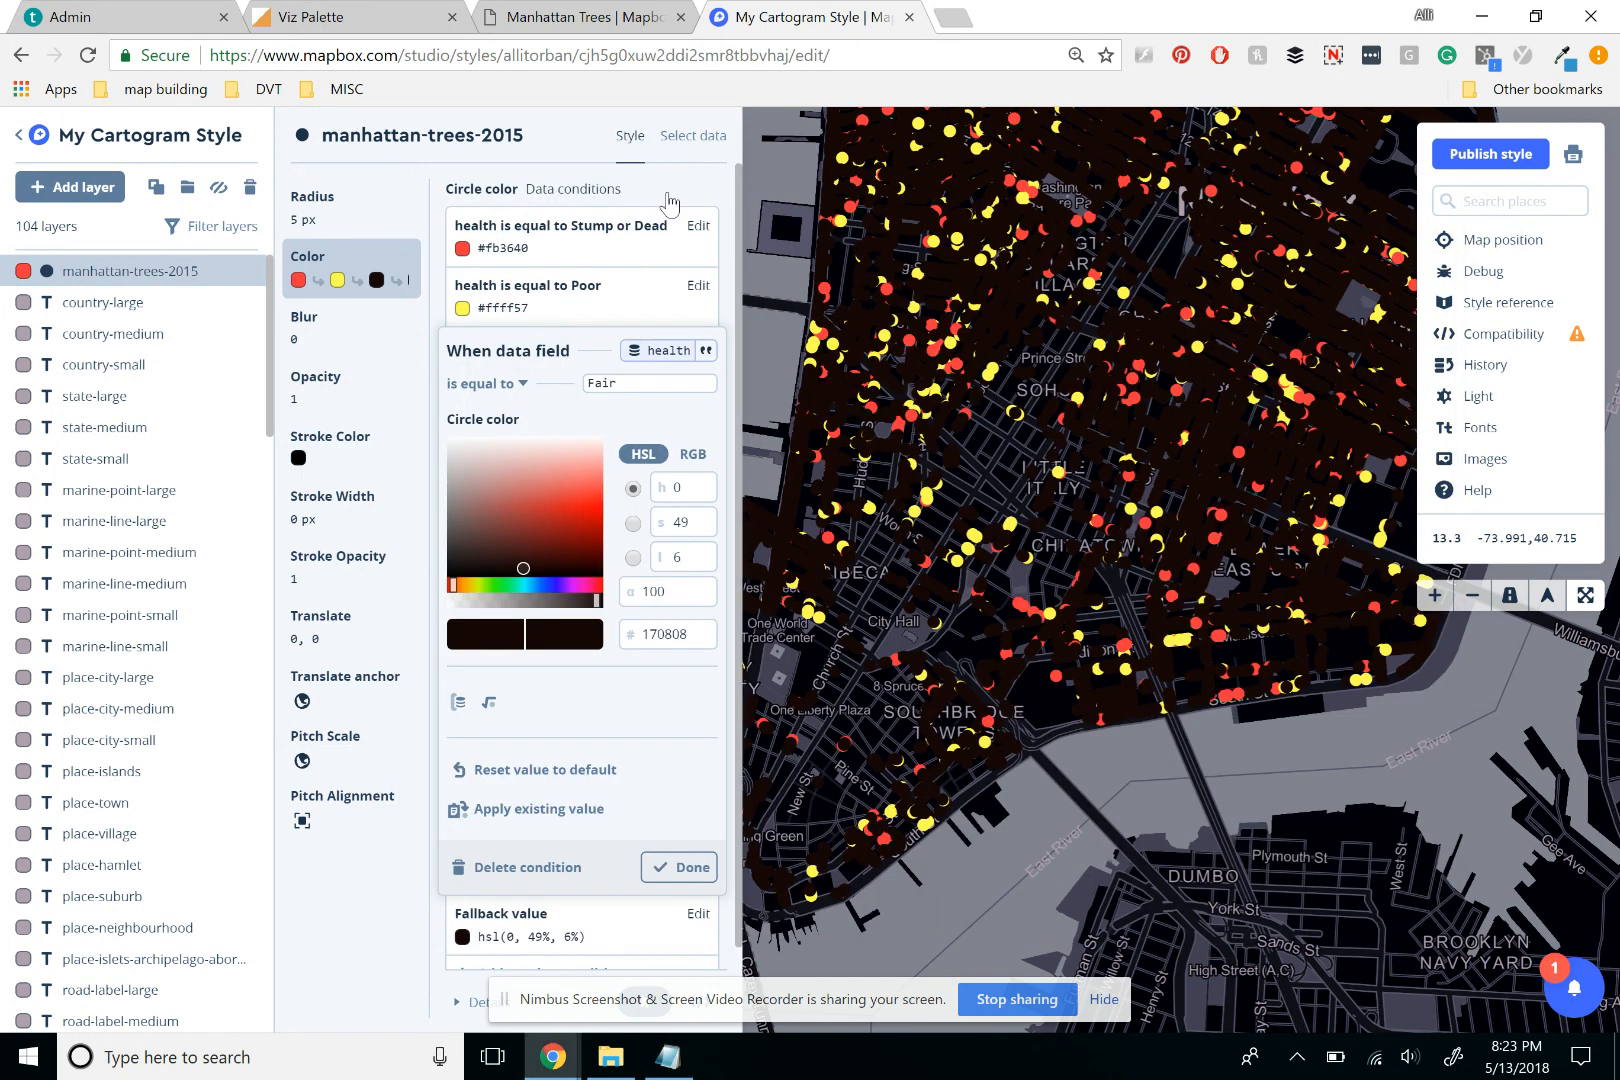
double_click(672, 637)
key("ctrl+v")
left_click(694, 867)
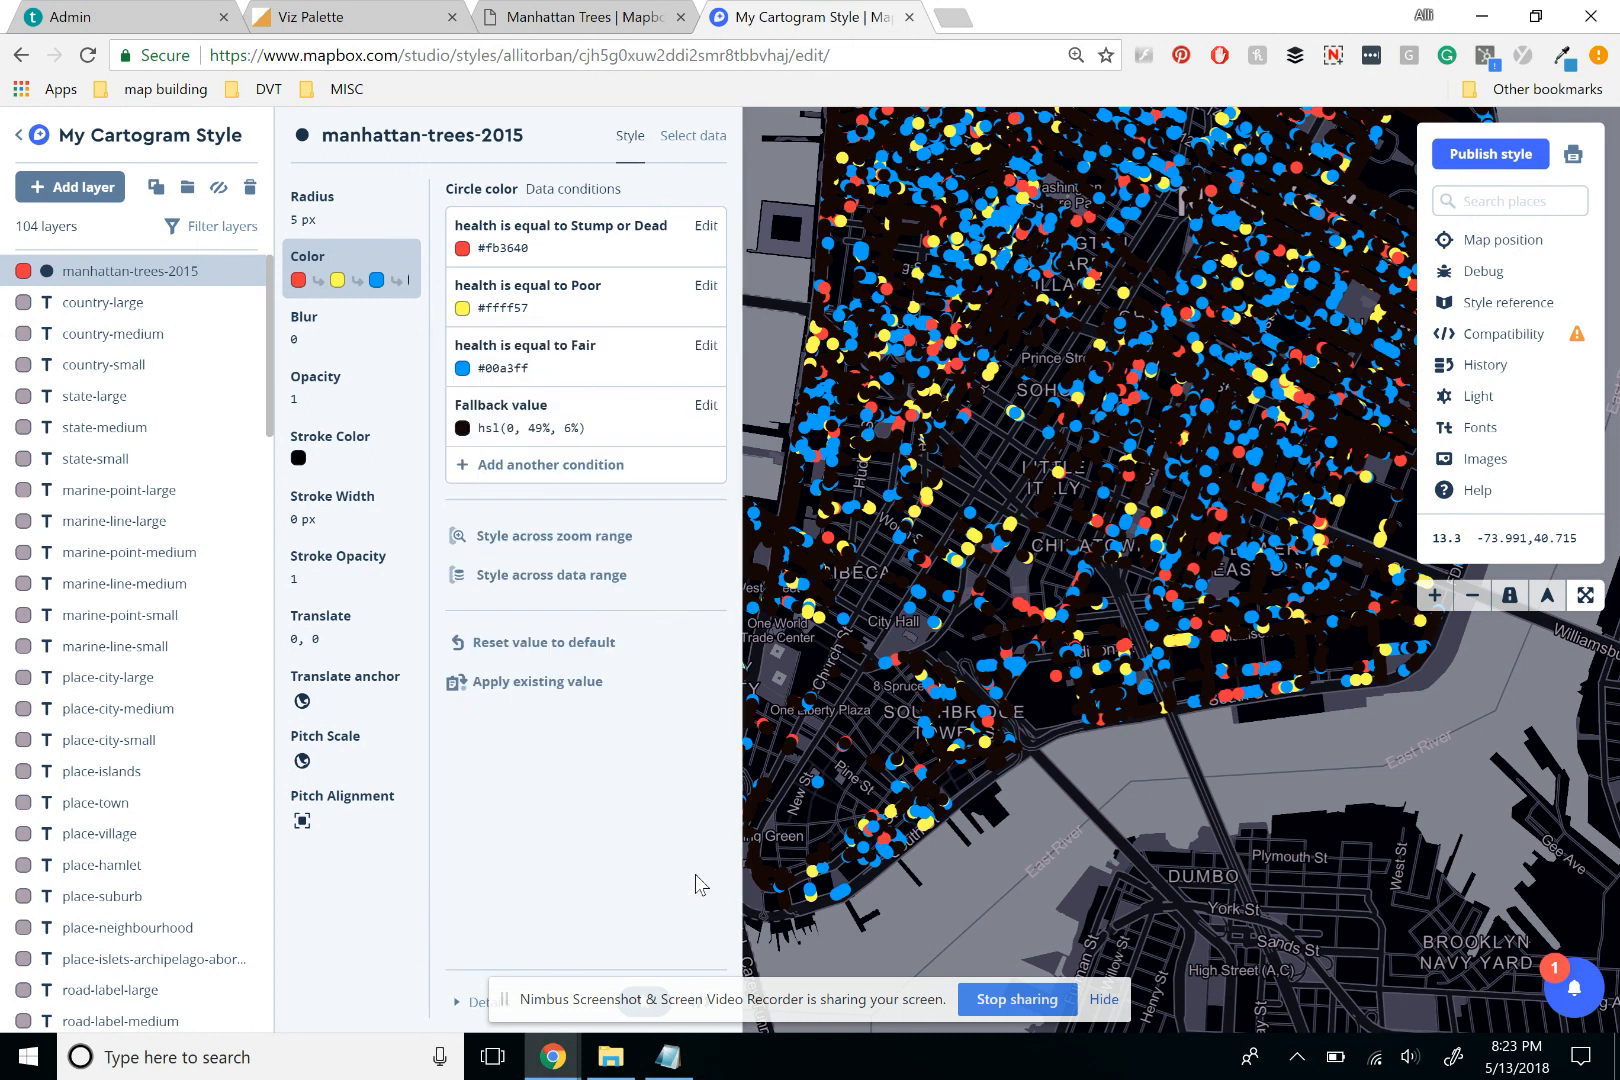
Add a circle color condition for health equal to Good, using the code #00D54F from the Colors file in Notepad.
left_click(605, 468)
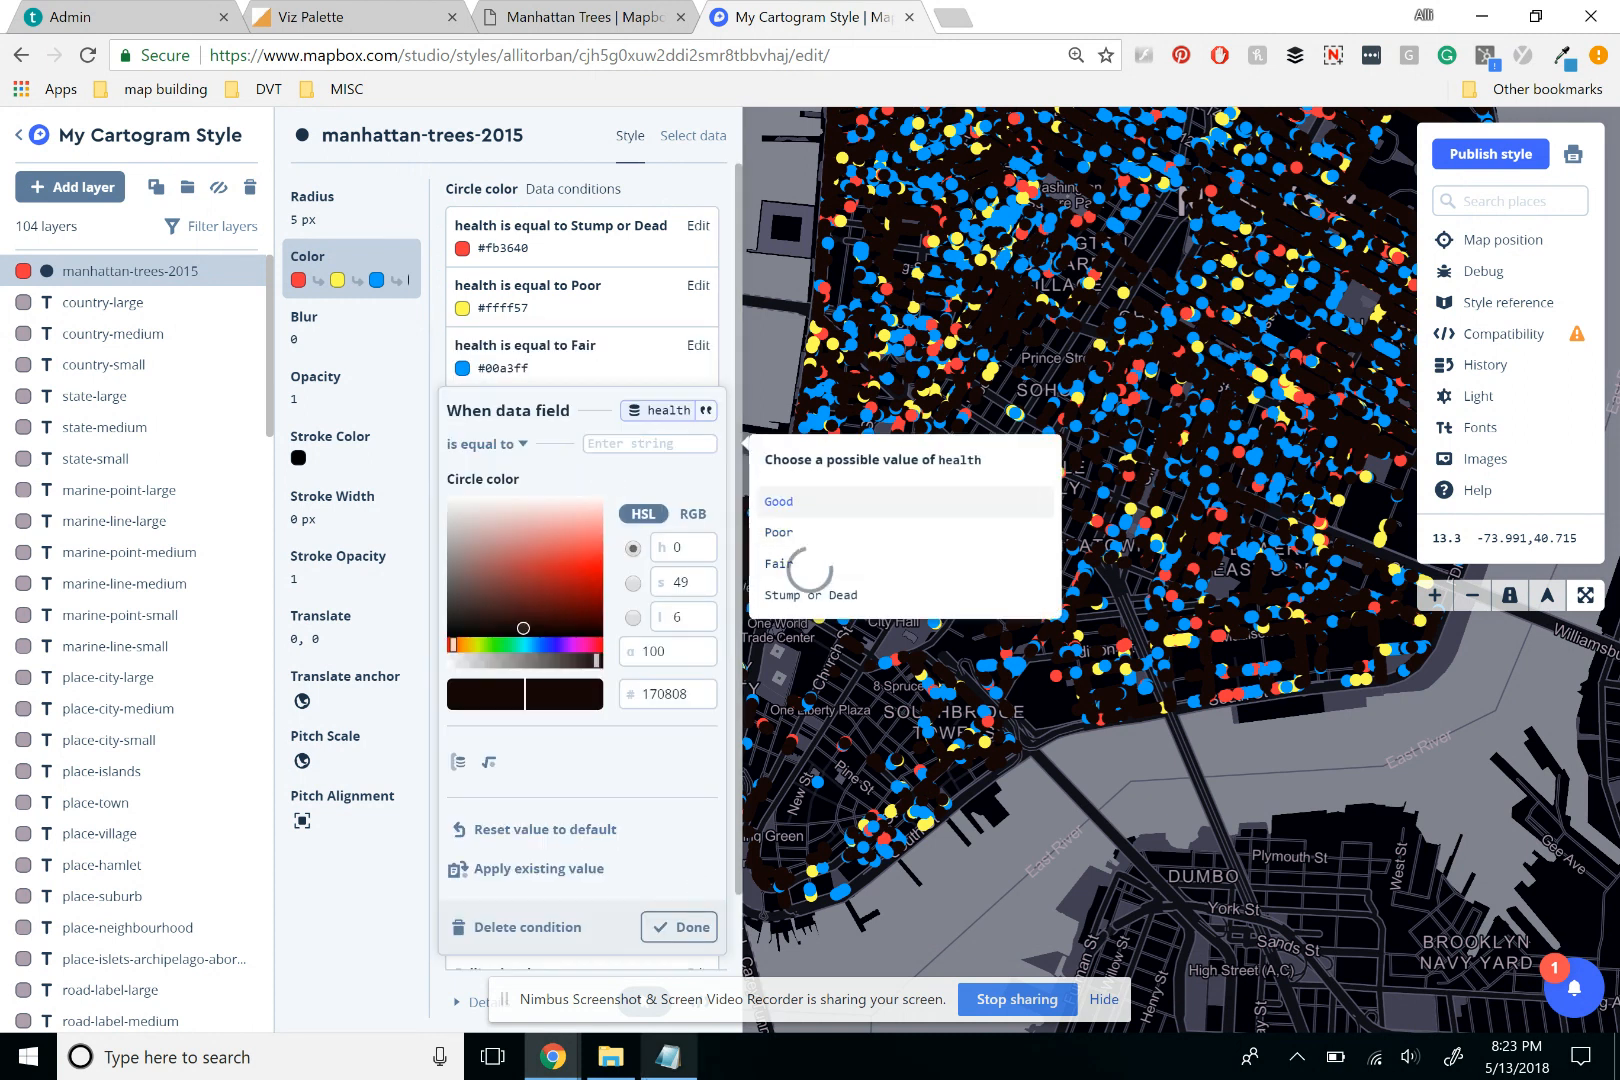
left_click(800, 503)
key("alt+Tab")
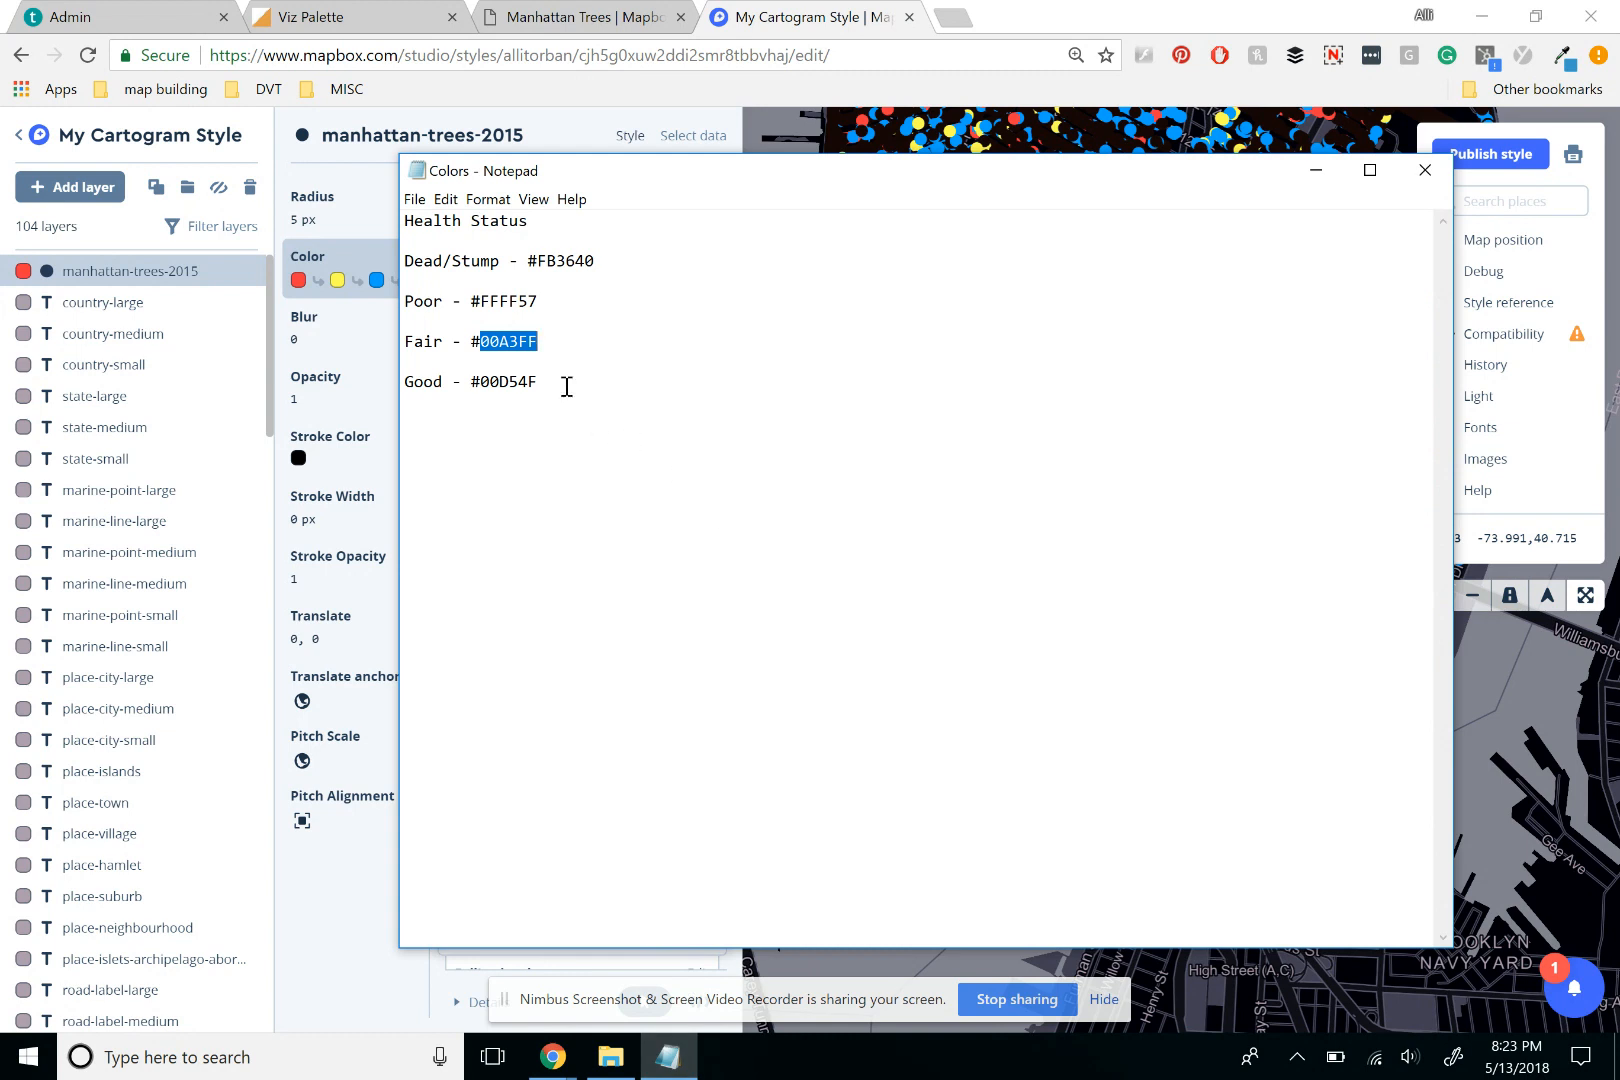
left_click_drag(566, 386, 481, 393)
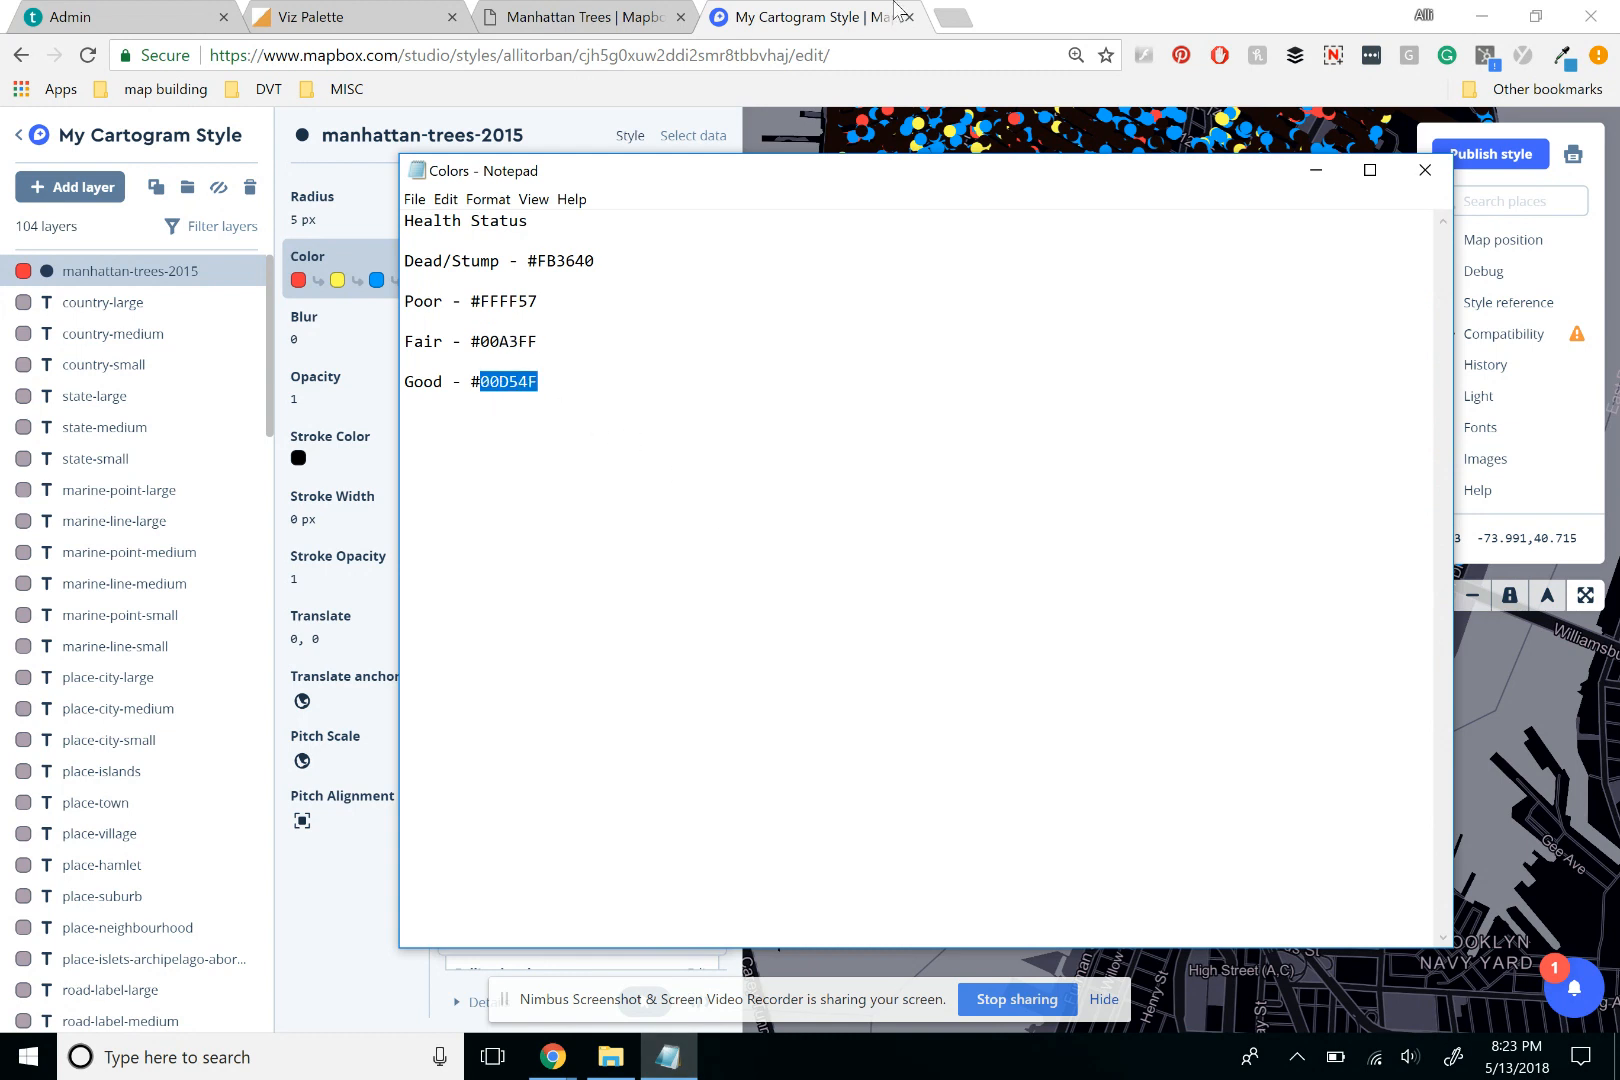
left_click(800, 84)
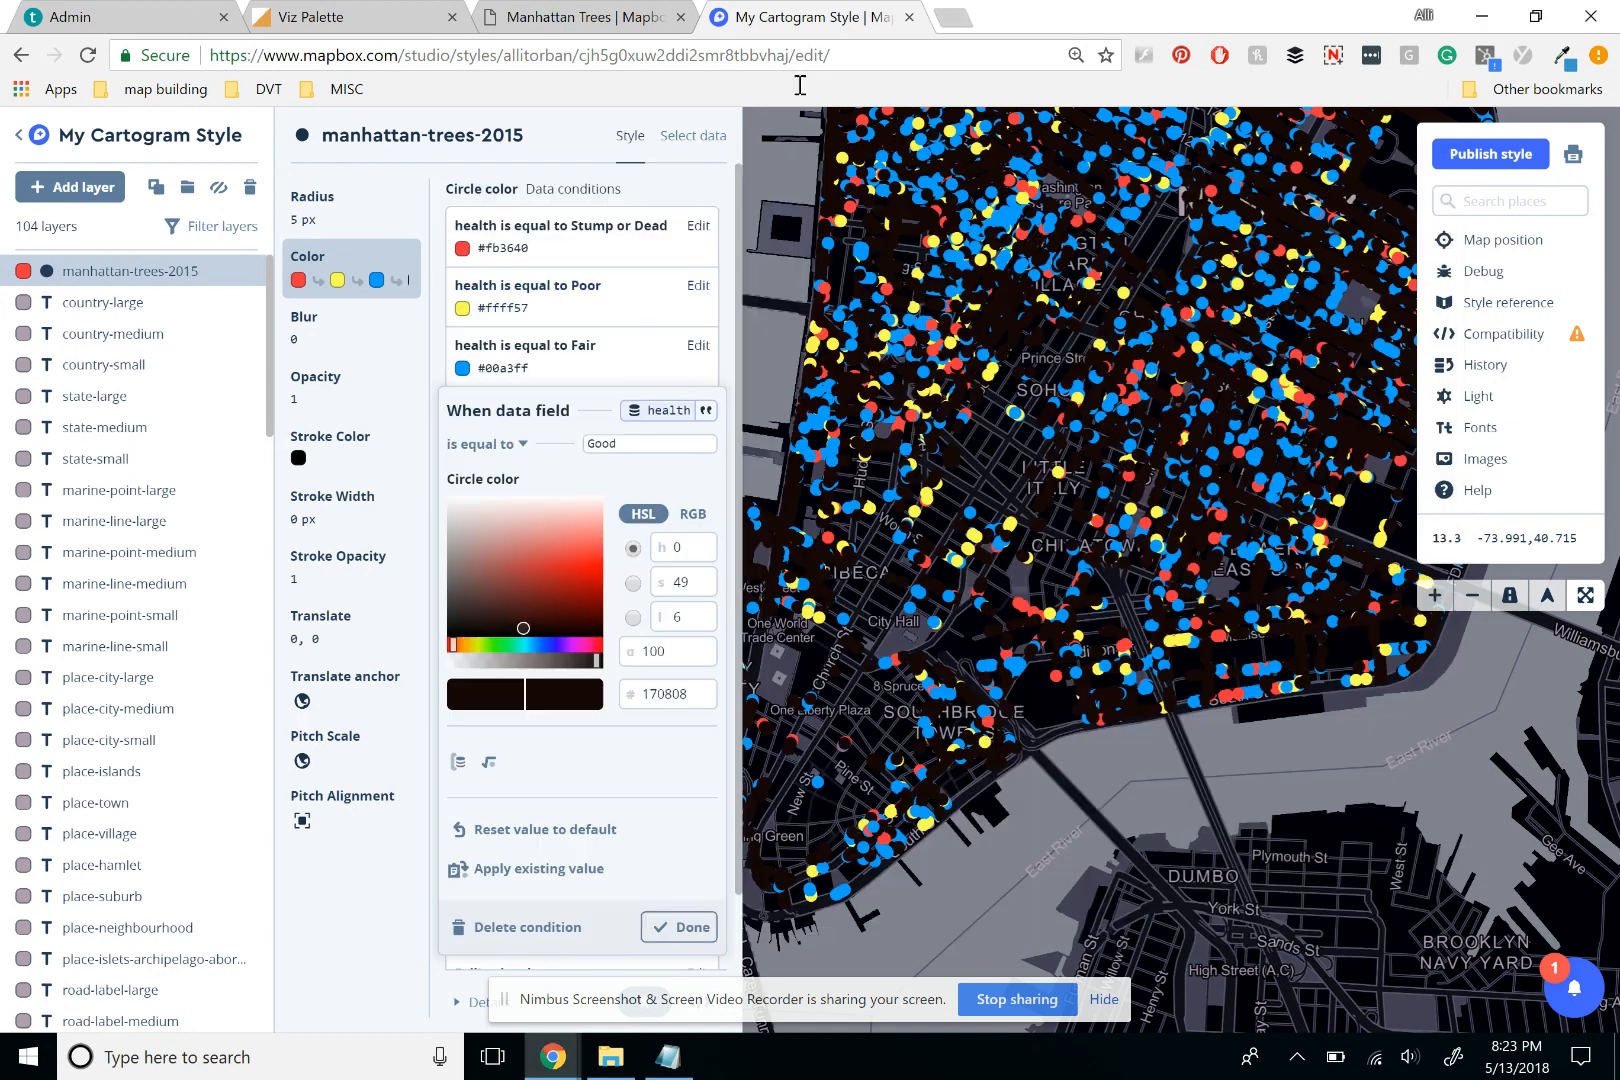
double_click(661, 703)
type("00d54f")
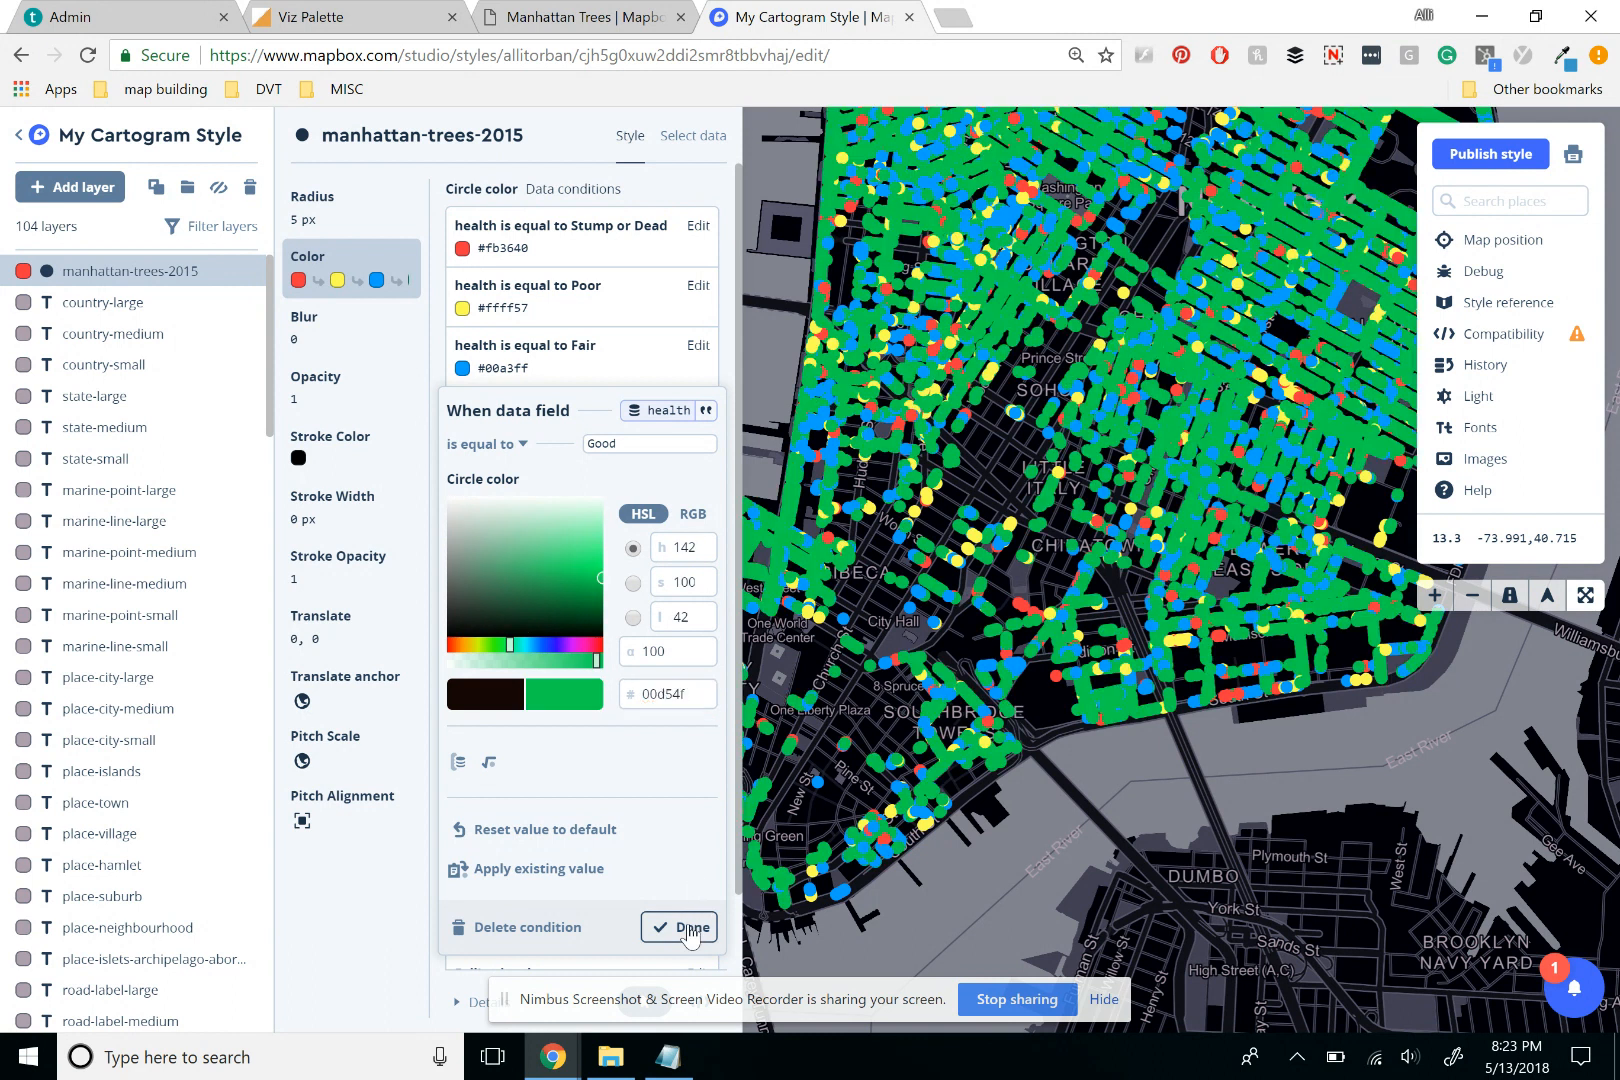
left_click(688, 930)
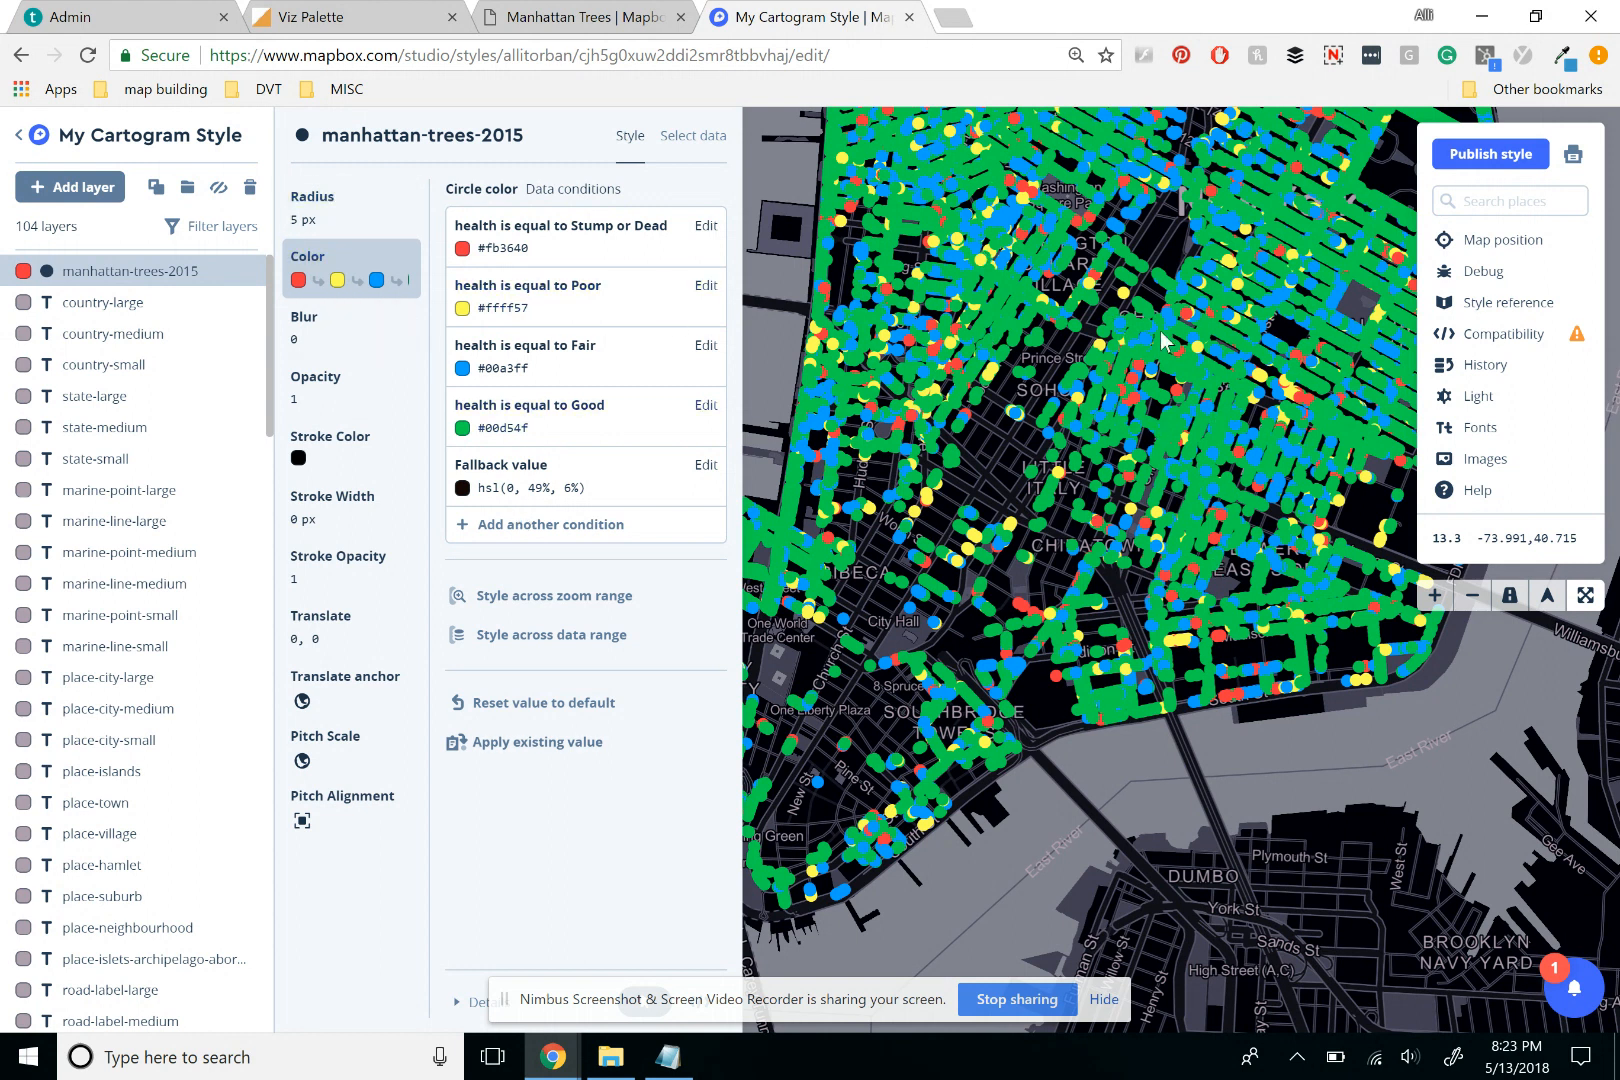
Set the circle radius of the manhattan-trees-2015 layer to 1.5 px.
scroll(1127, 425, "down", 2)
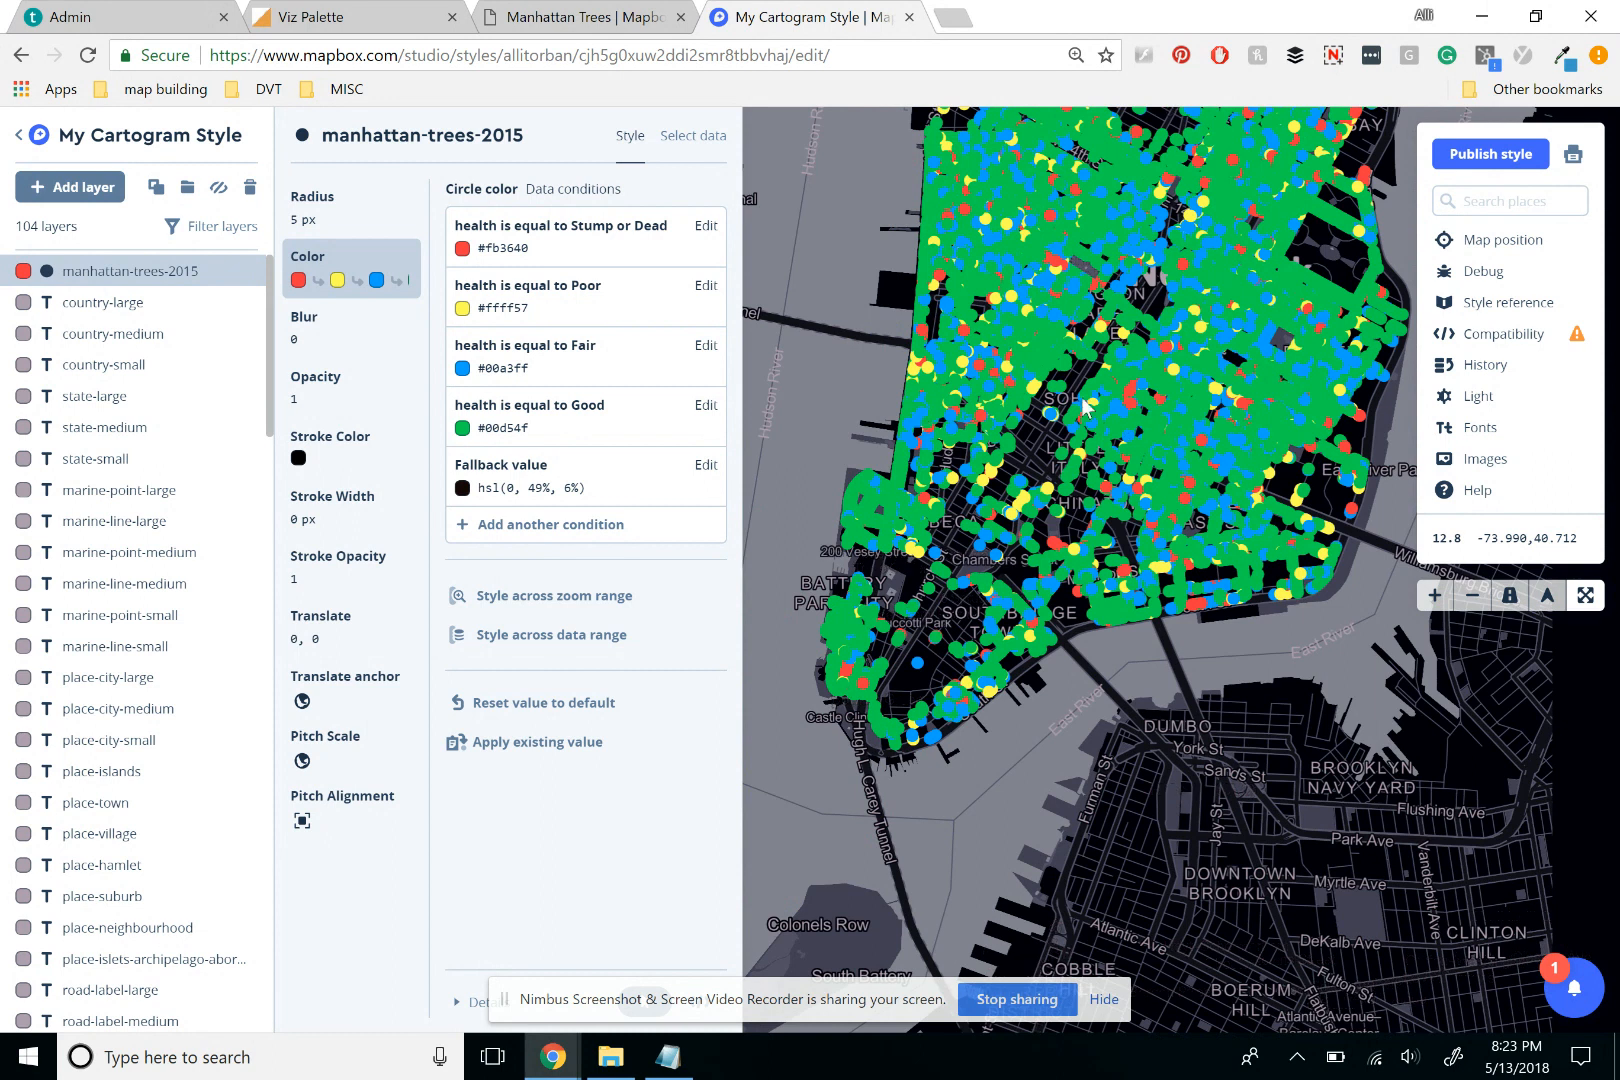
left_click(342, 217)
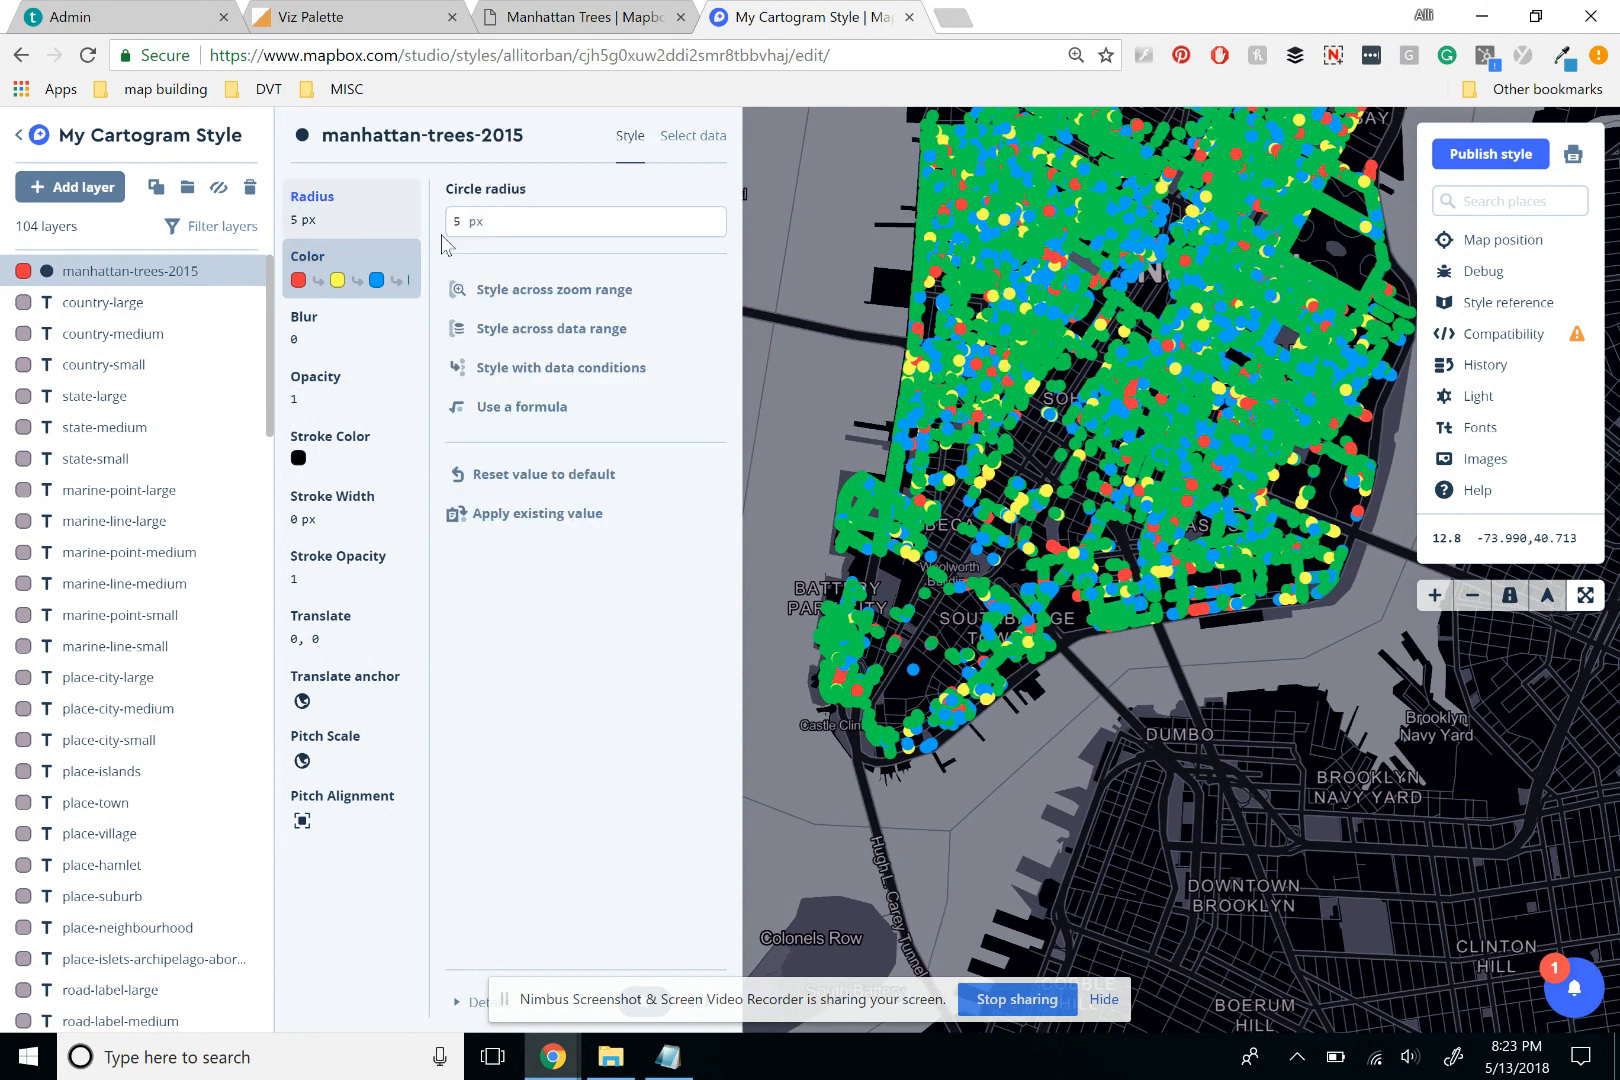
left_click(458, 224)
type("1")
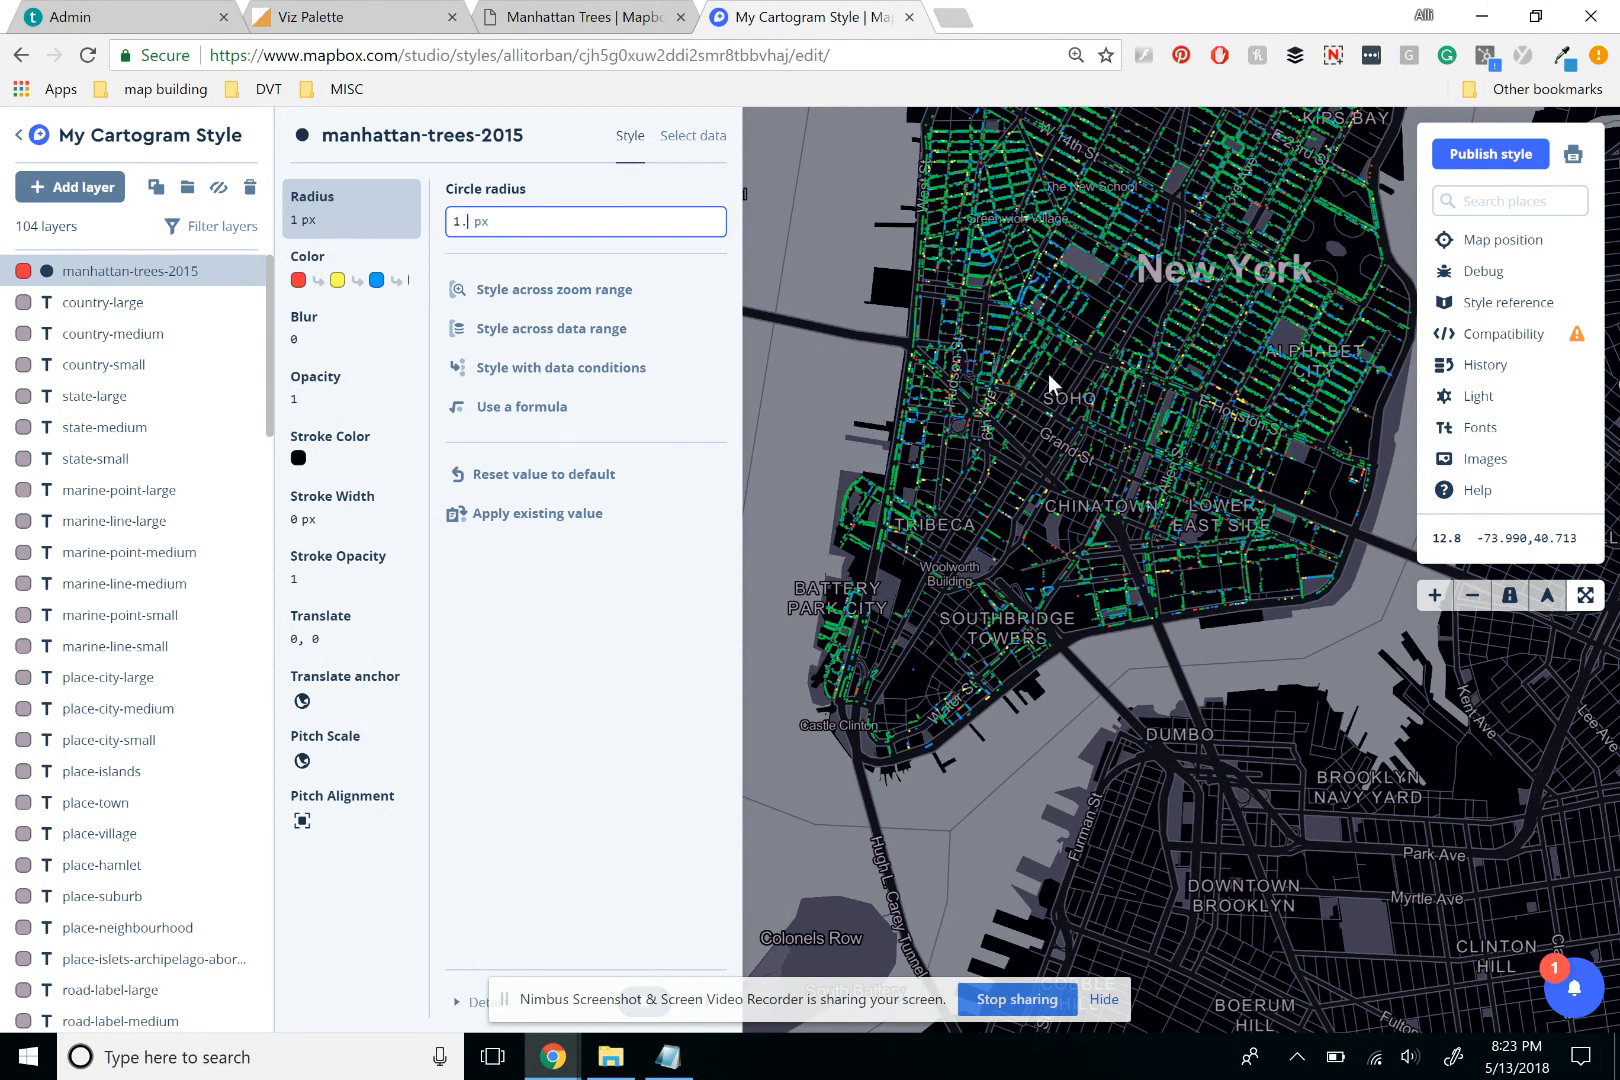
type(".5")
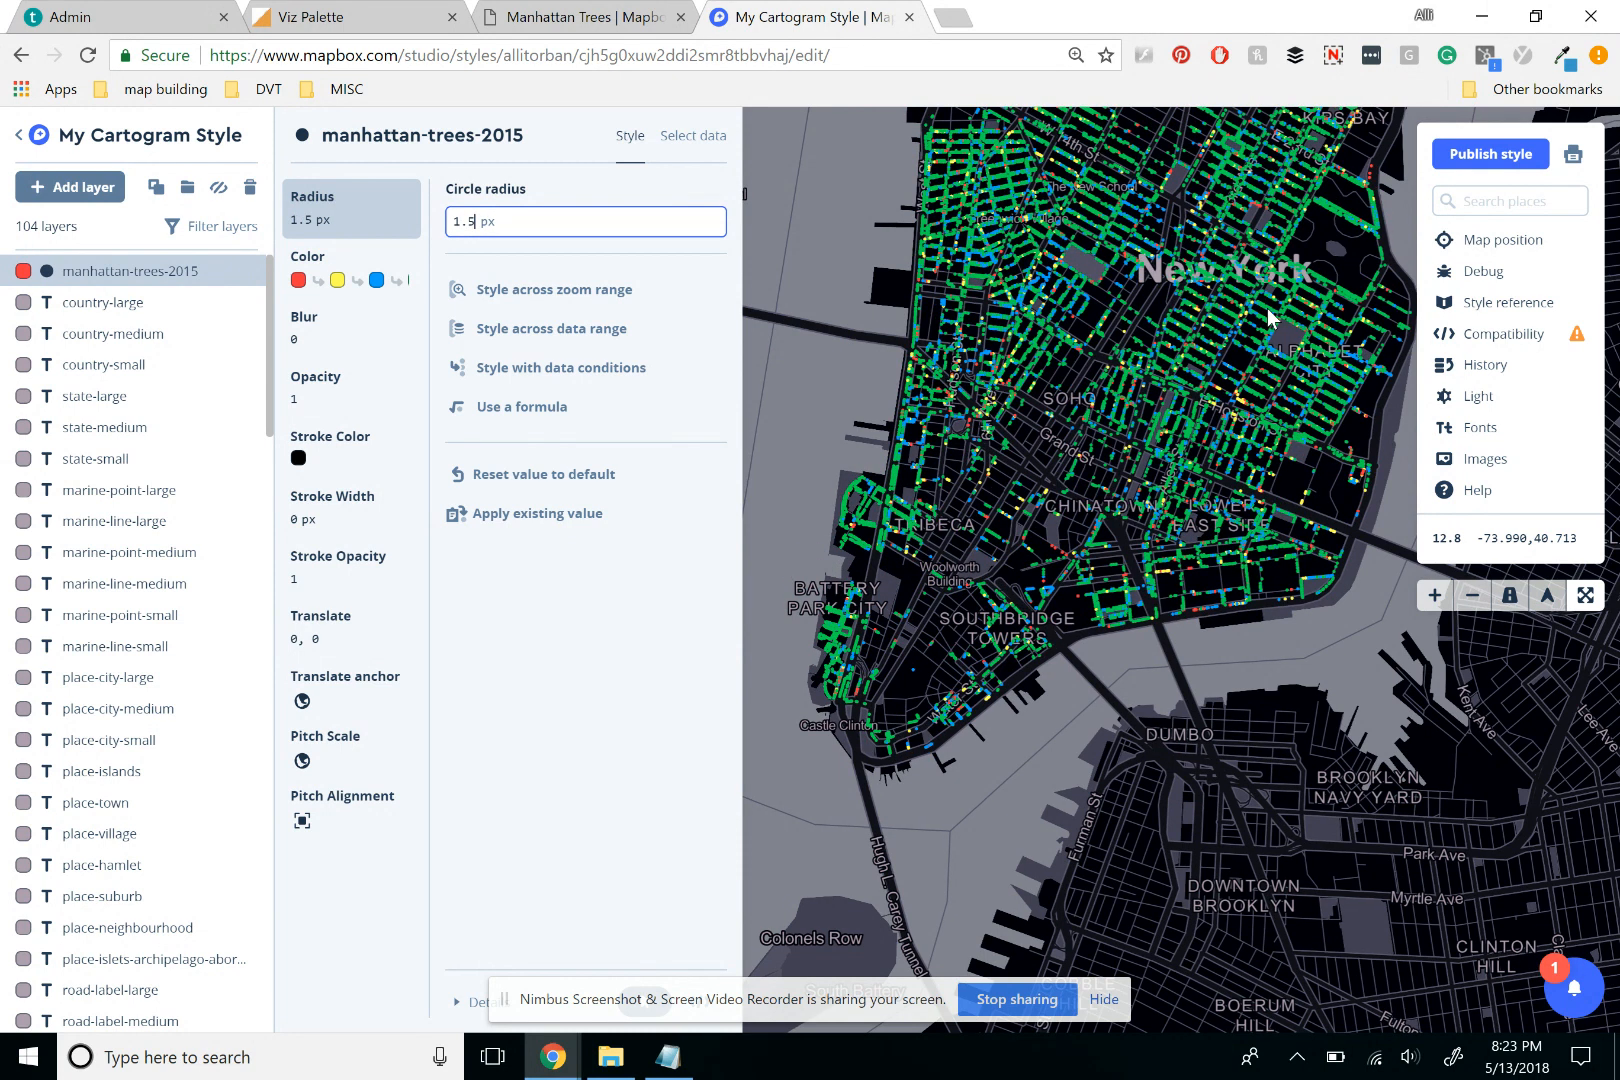
Style the tree layer's circle radius across the zoom range.
scroll(1267, 308, "up", 2)
scroll(1267, 308, "up", 3)
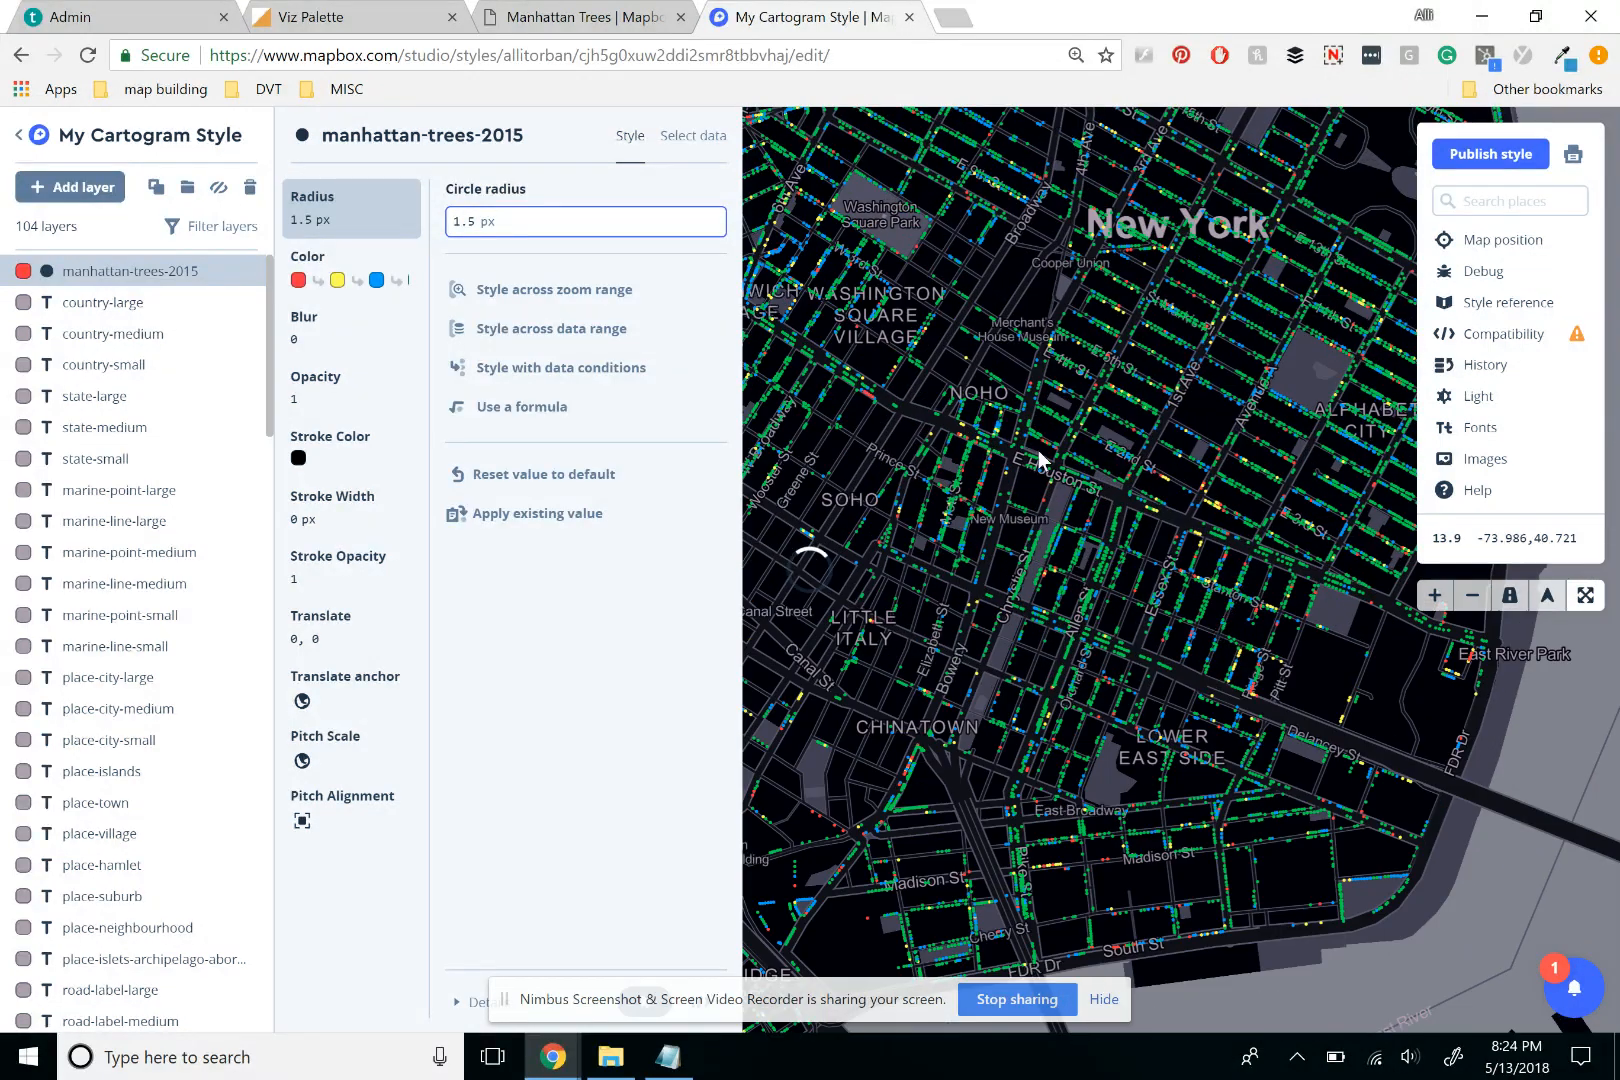
scroll(1038, 451, "up", 3)
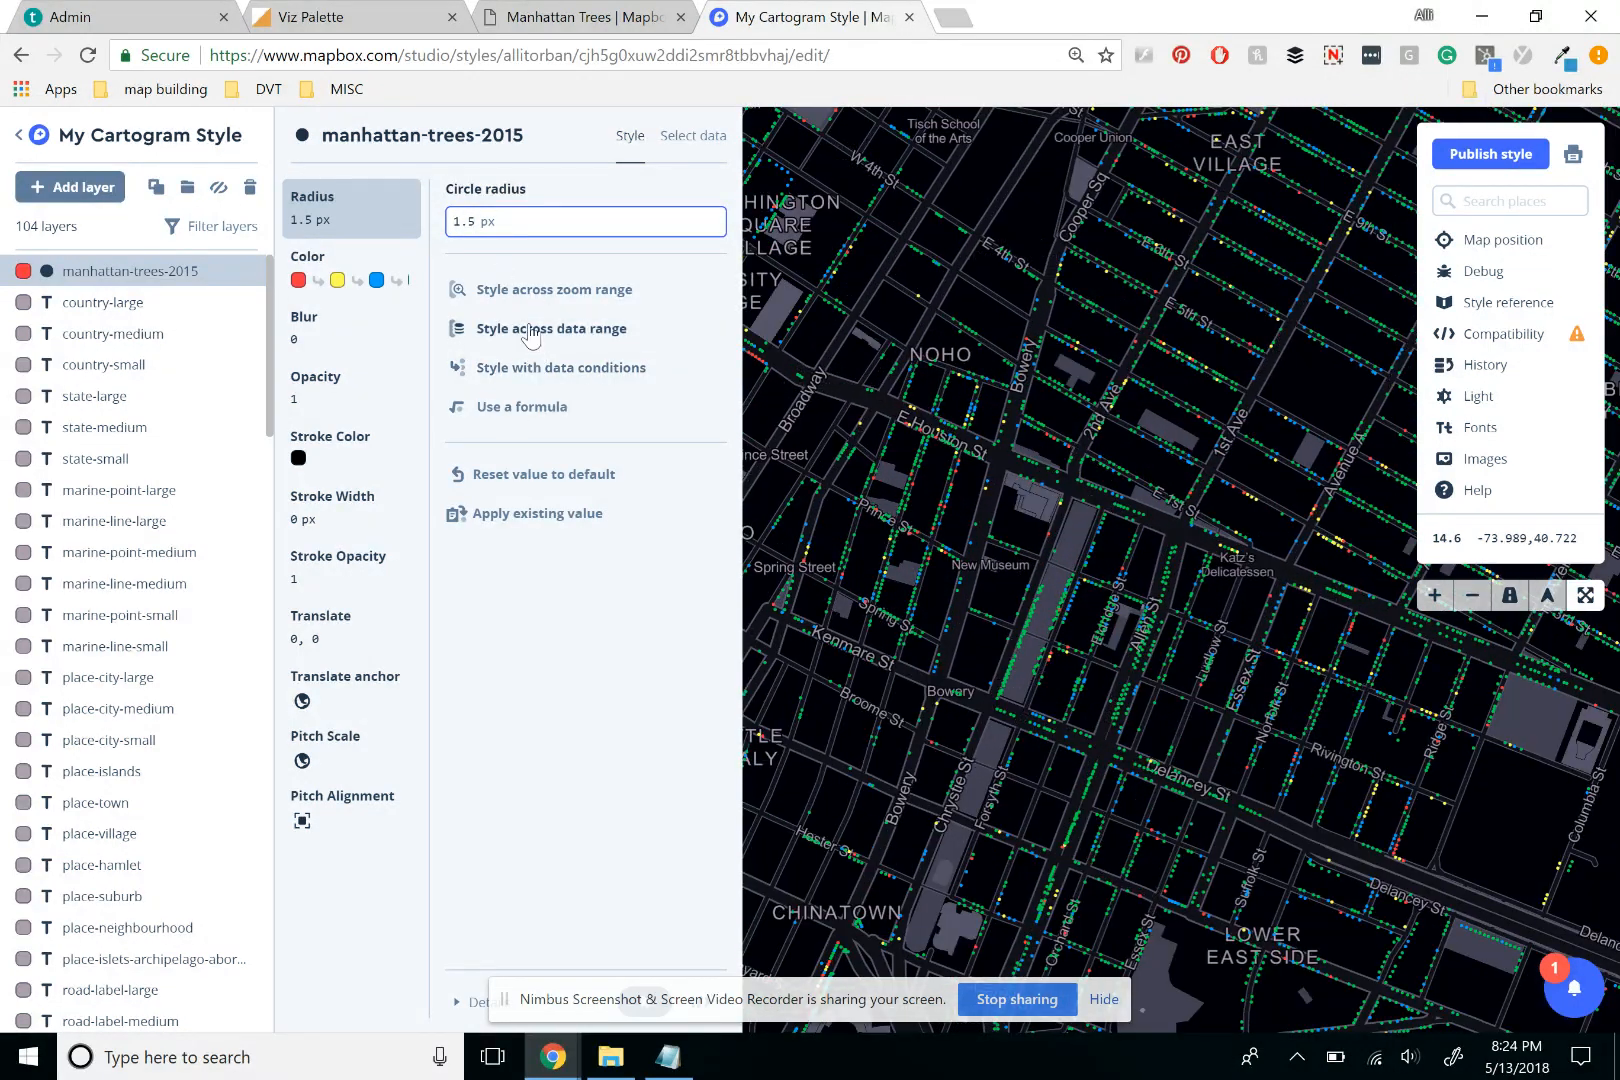
left_click(512, 293)
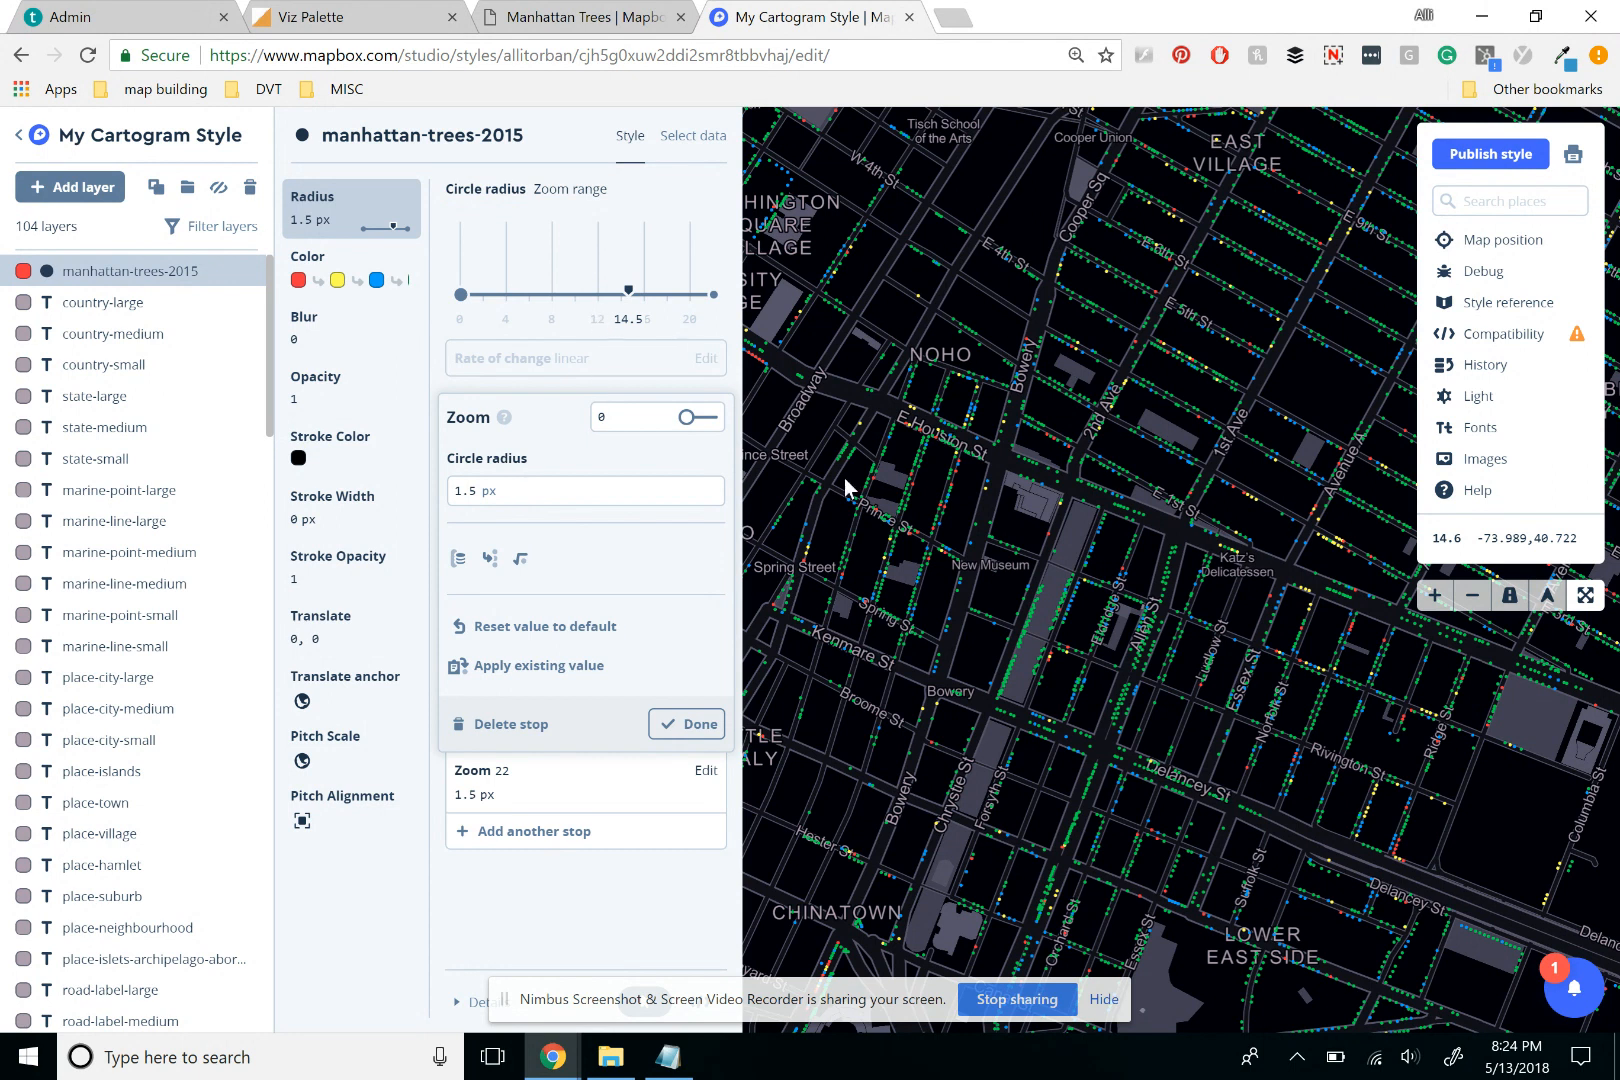
scroll(908, 509, "up", 2)
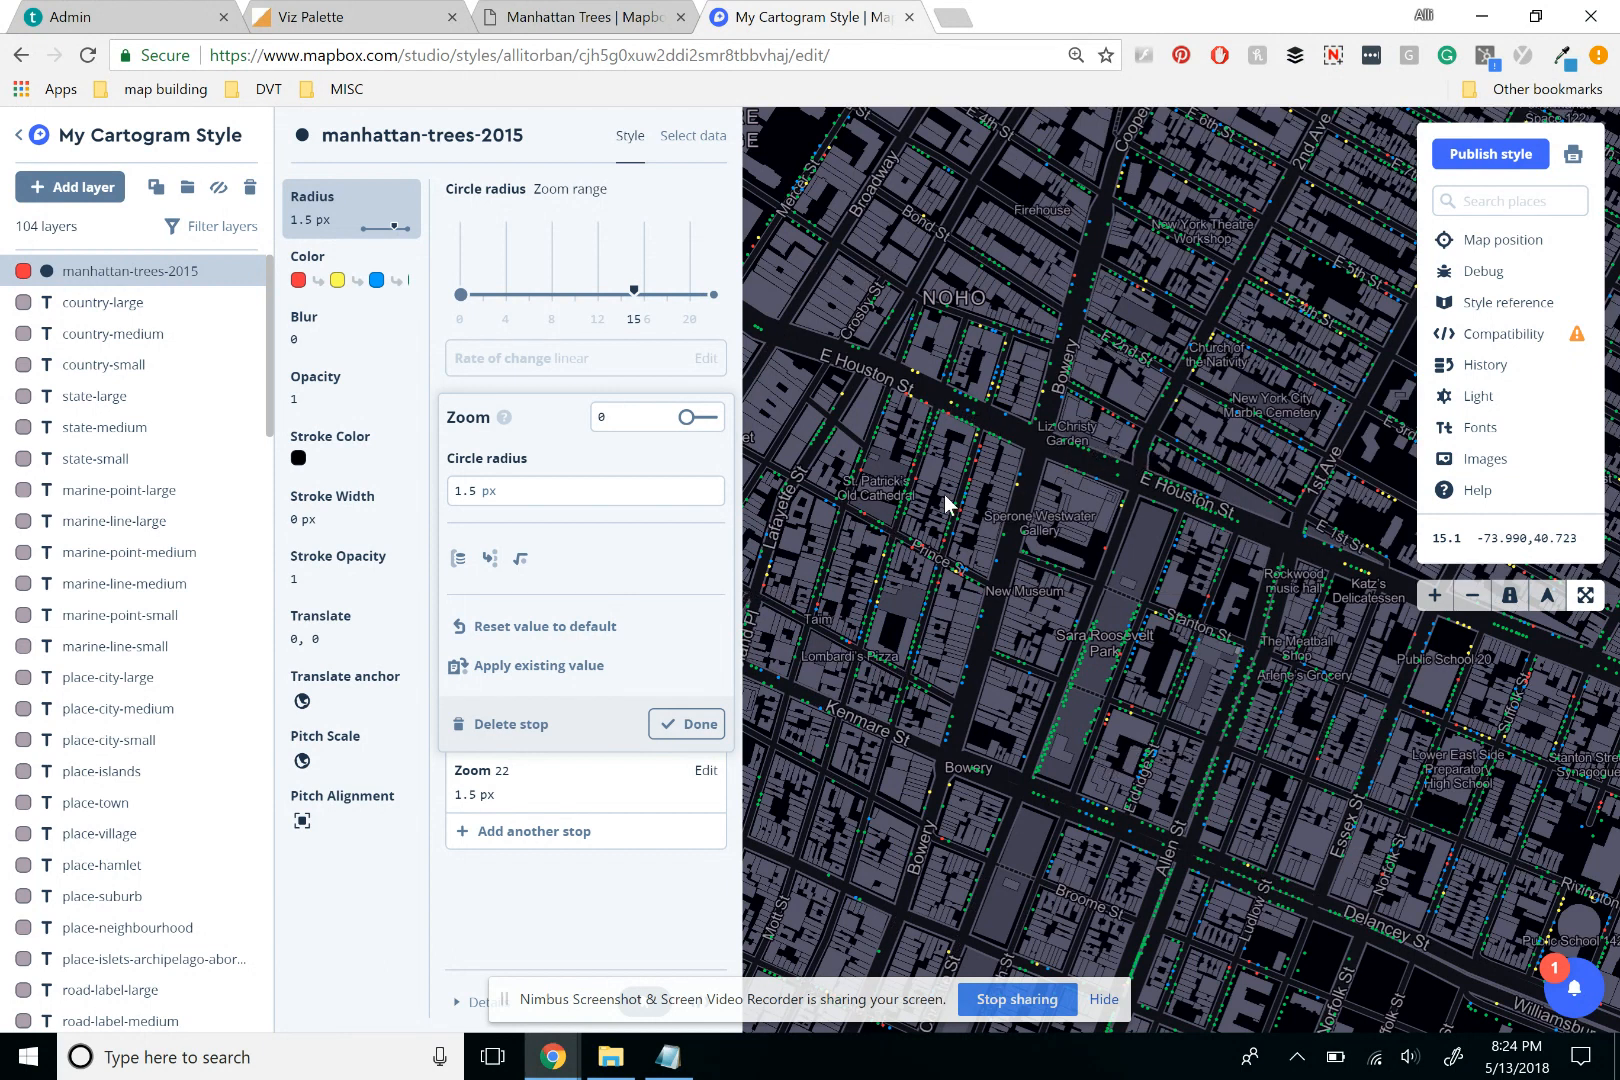
scroll(945, 500, "up", 3)
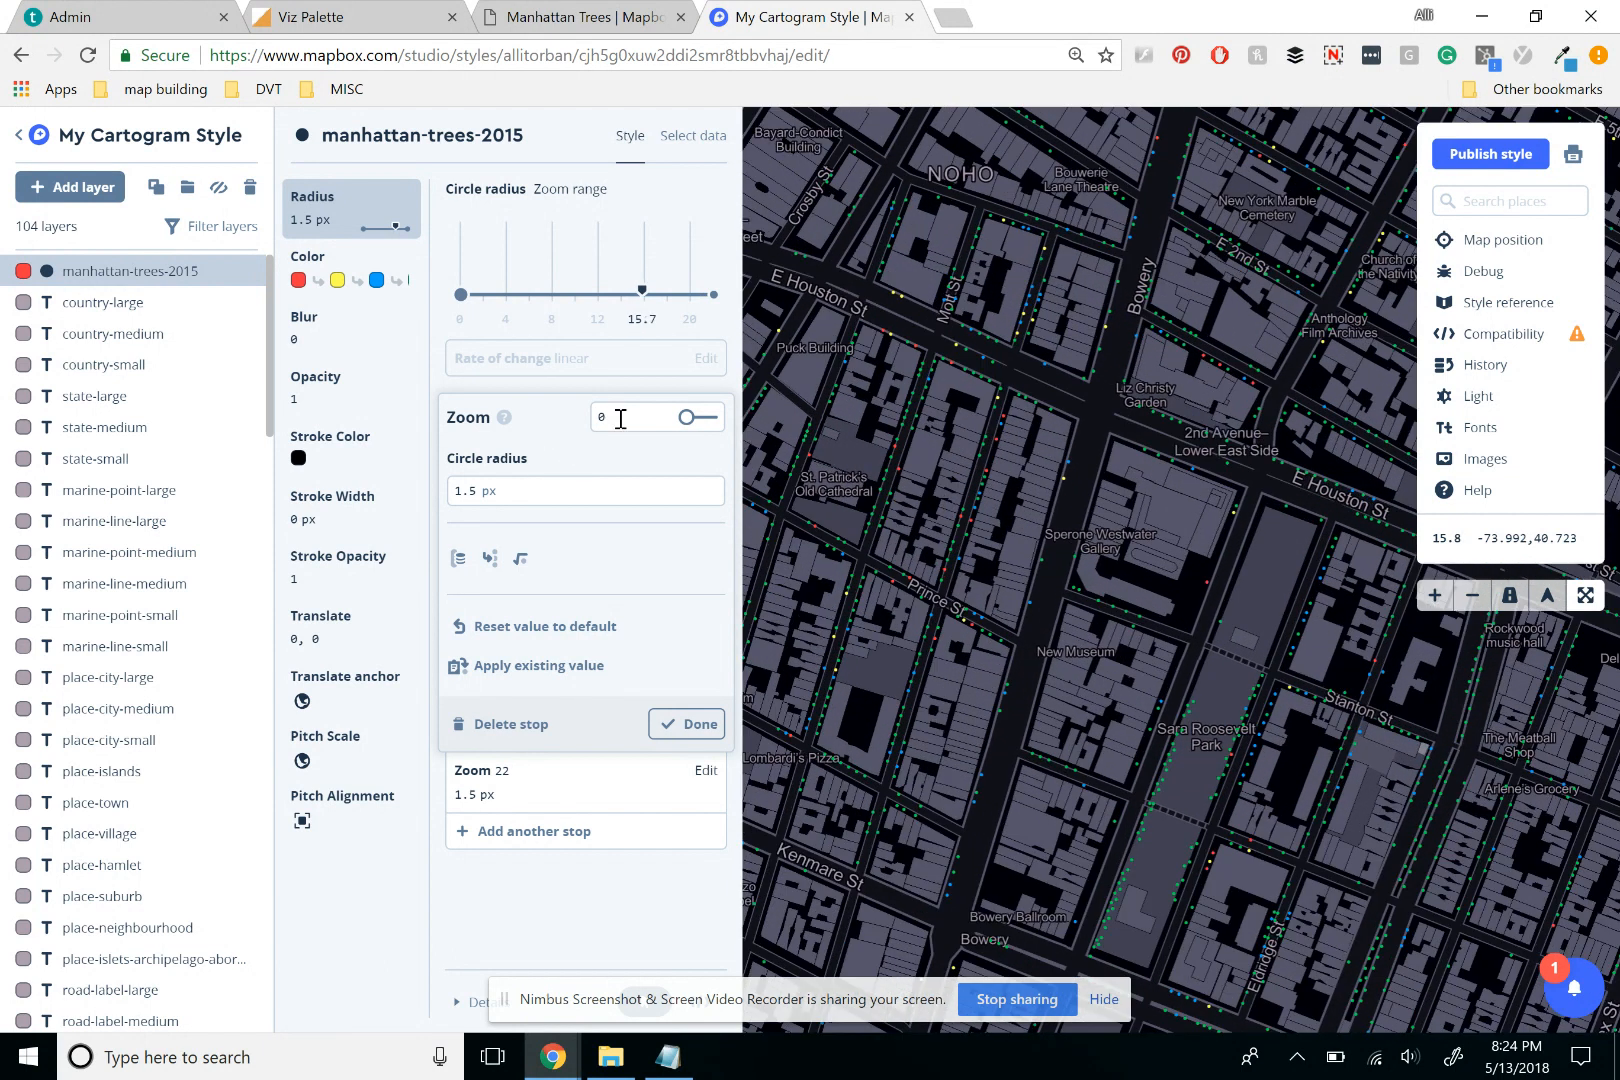
Set the tree layer's circle opacity to 1 and its stroke color's alpha to 0.
left_click(349, 398)
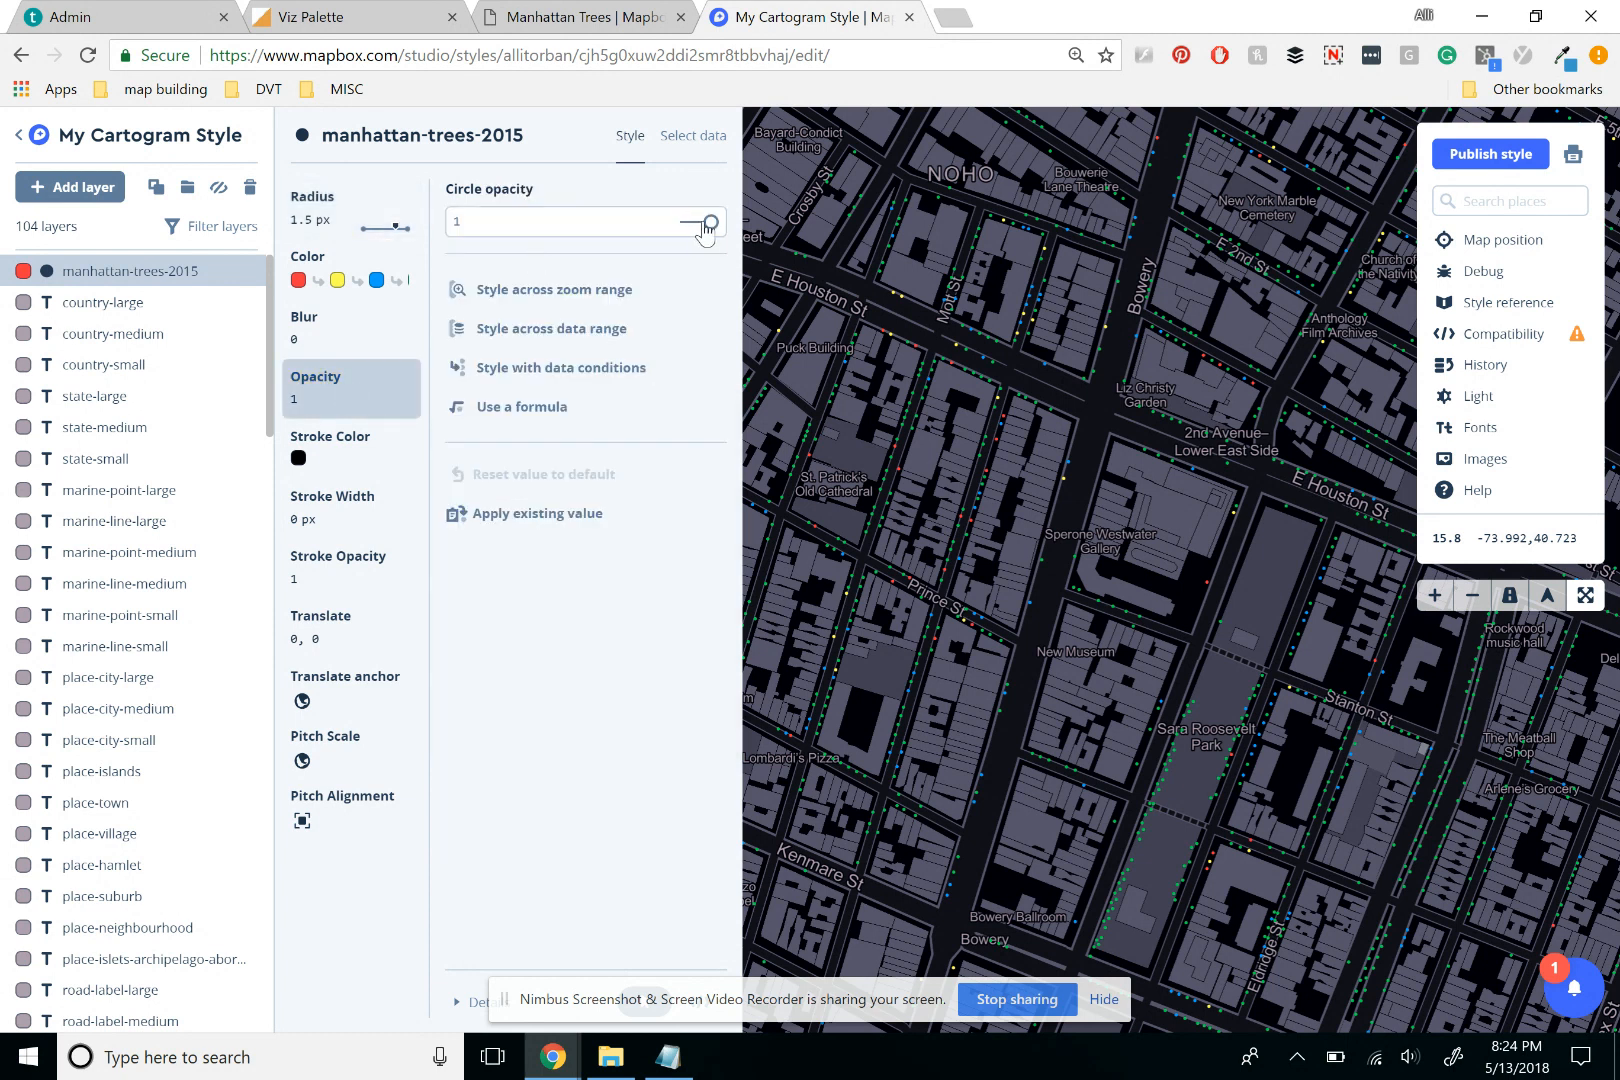
left_click_drag(709, 228, 731, 230)
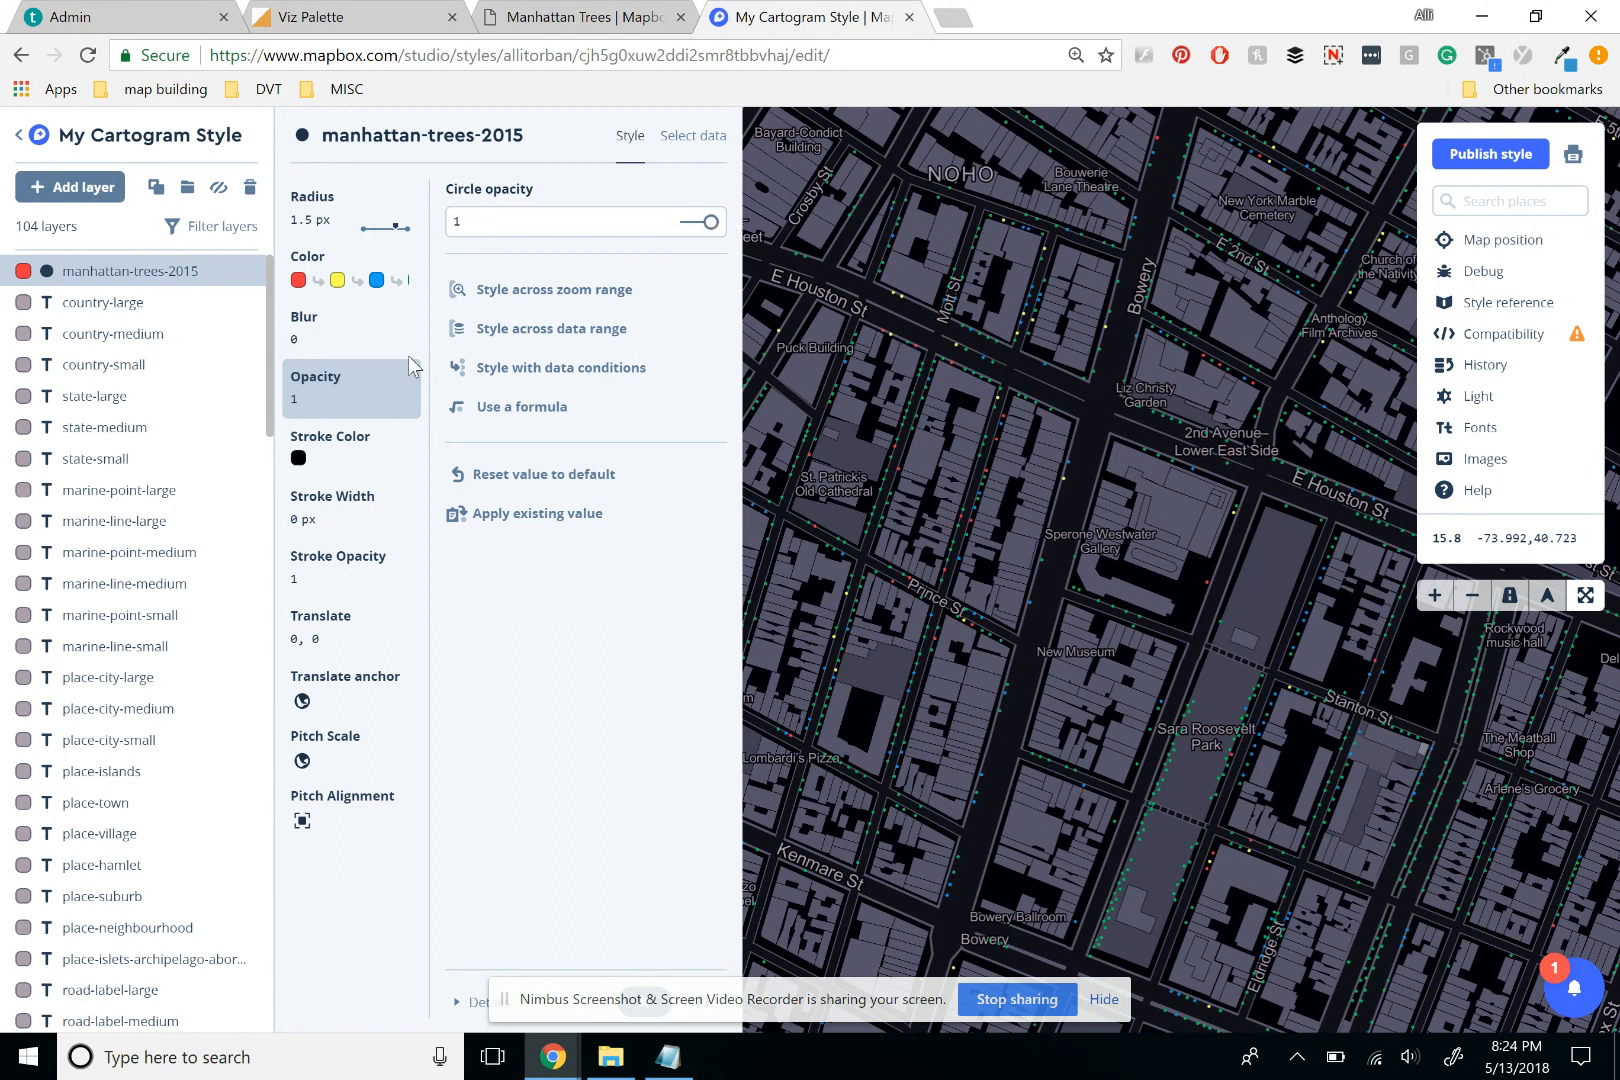
left_click(350, 447)
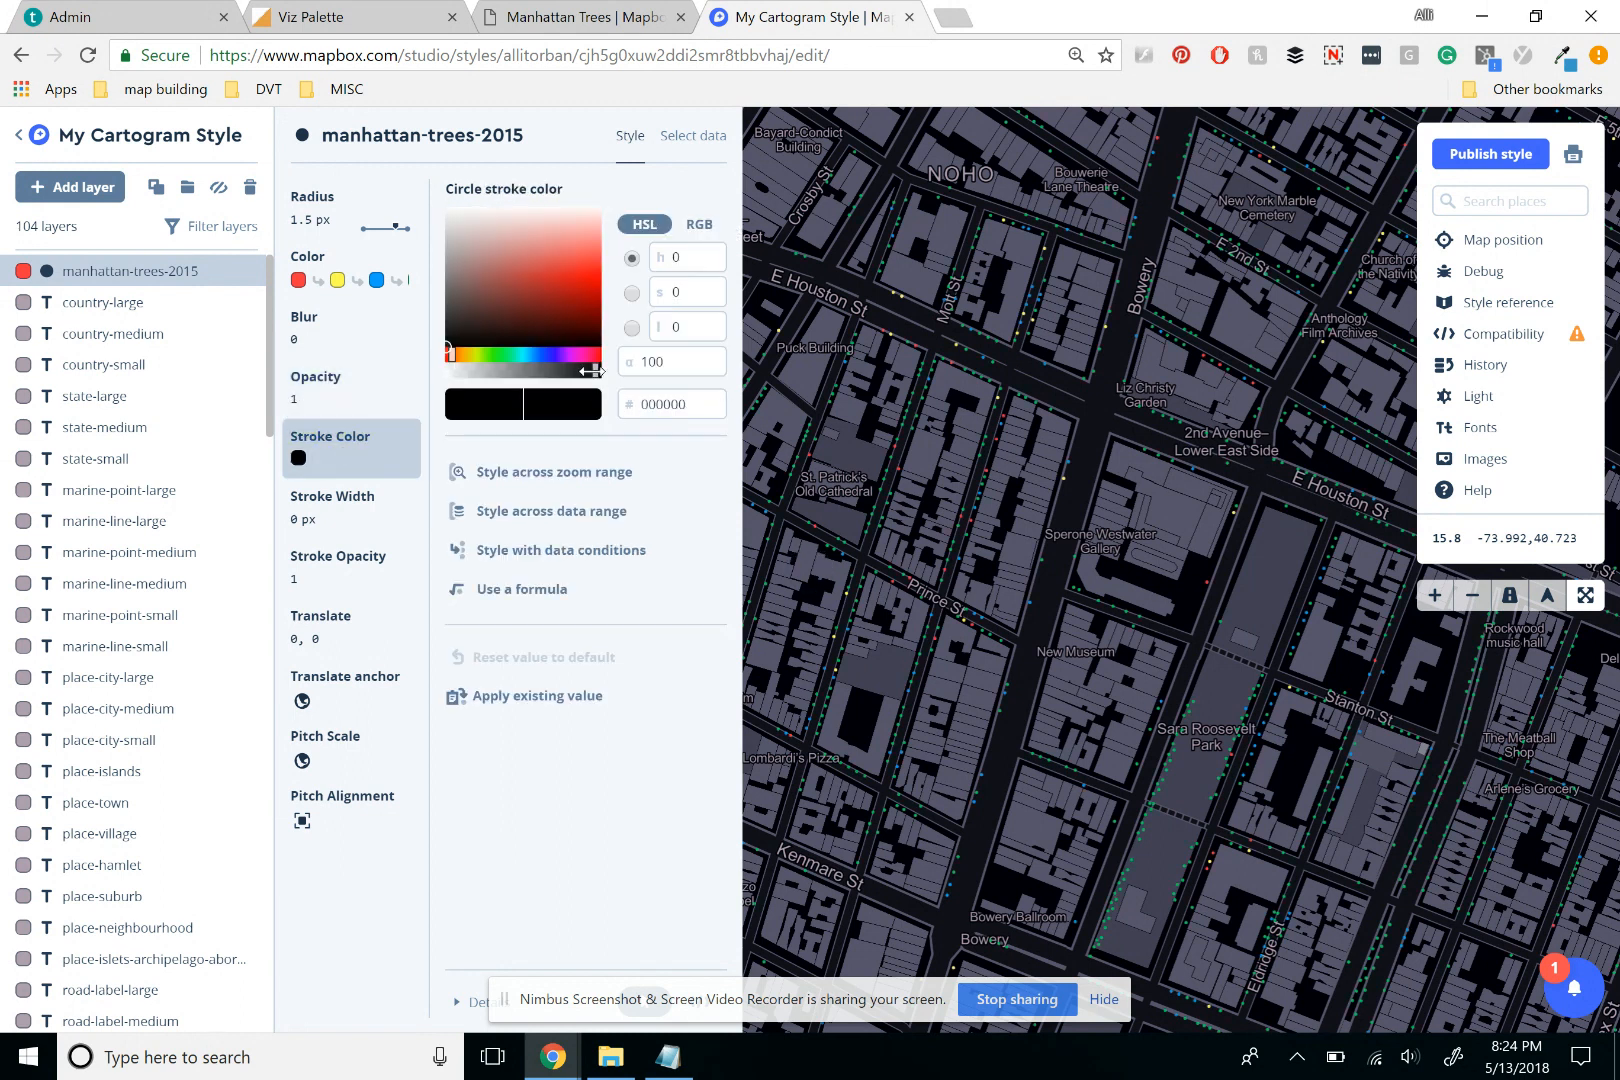
left_click_drag(592, 371, 440, 386)
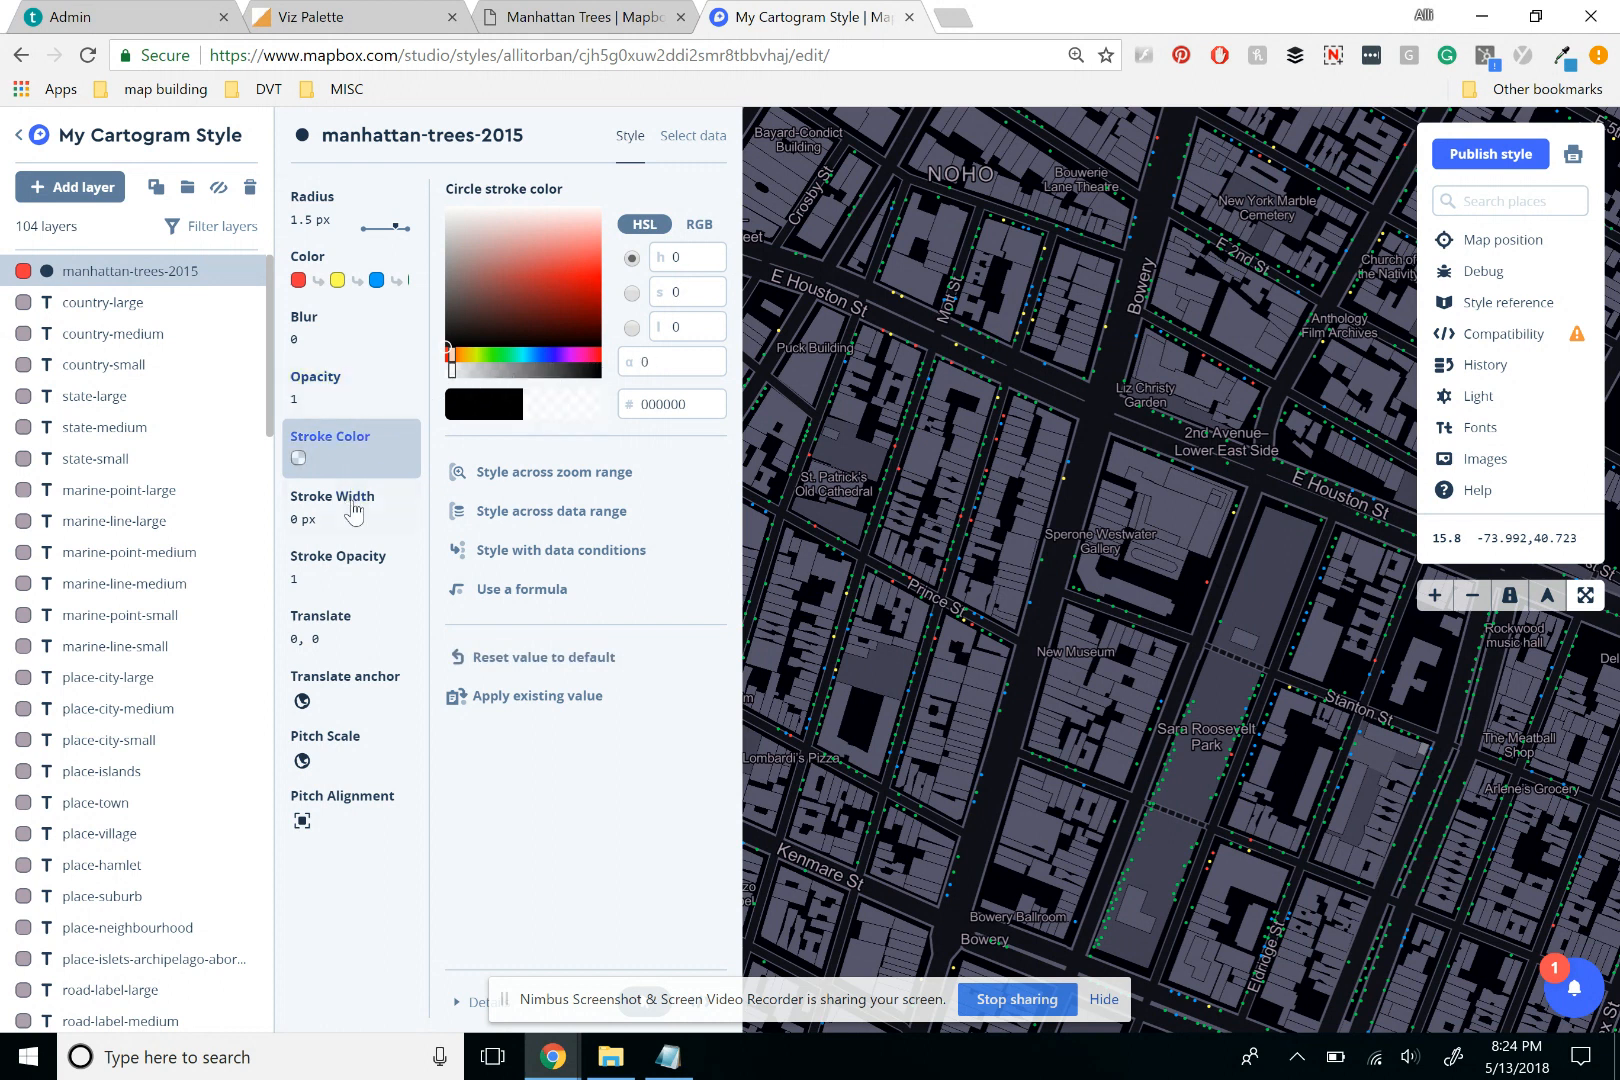
Reset the tree layer's circle radius to its default value, removing the zoom range styling.
scroll(1034, 551, "down", 5)
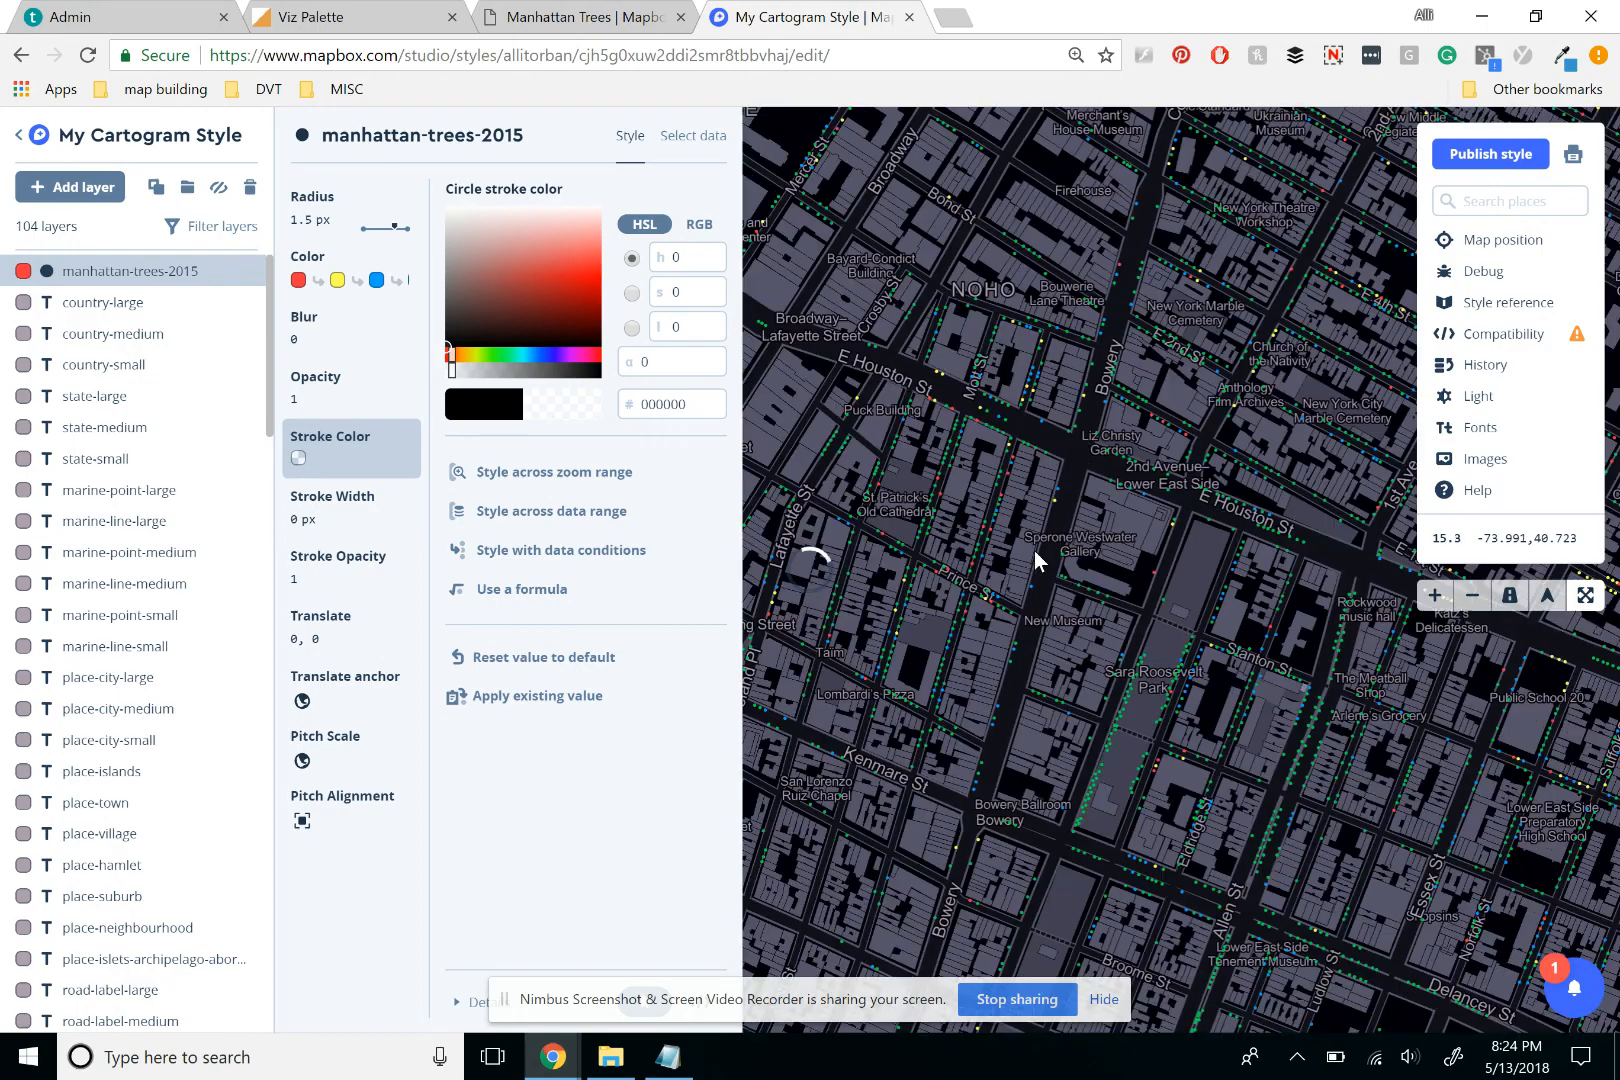
scroll(1036, 558, "down", 1)
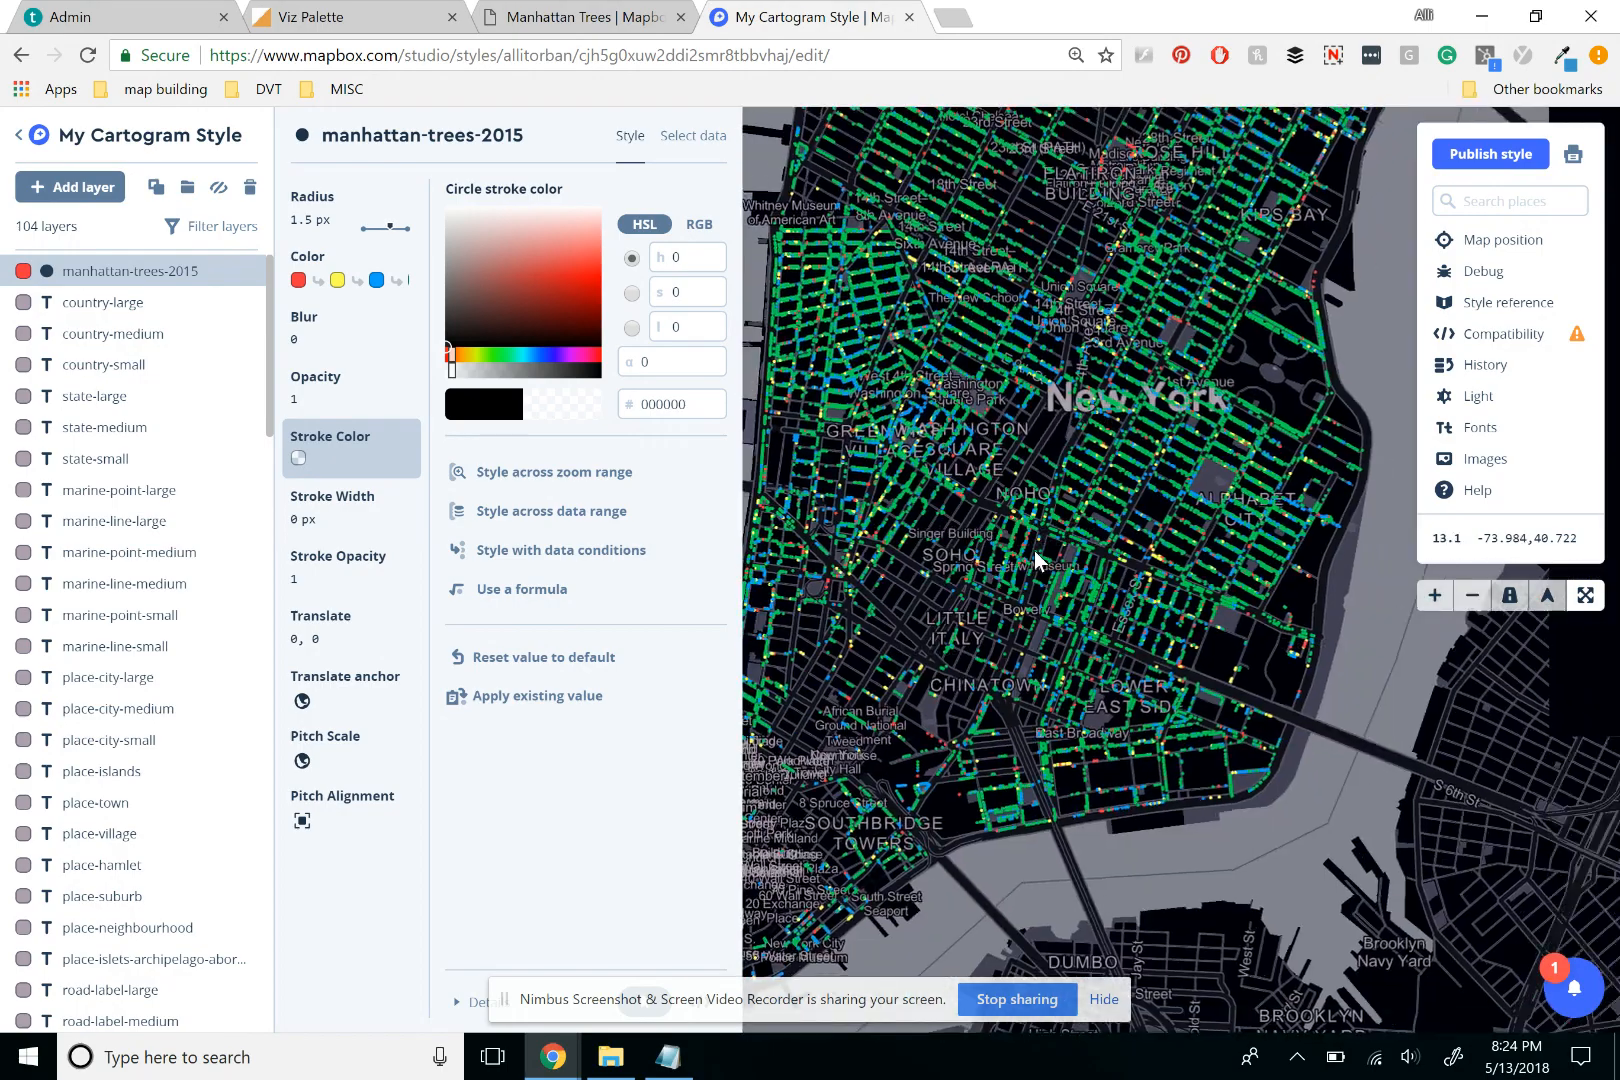
scroll(1036, 558, "up", 3)
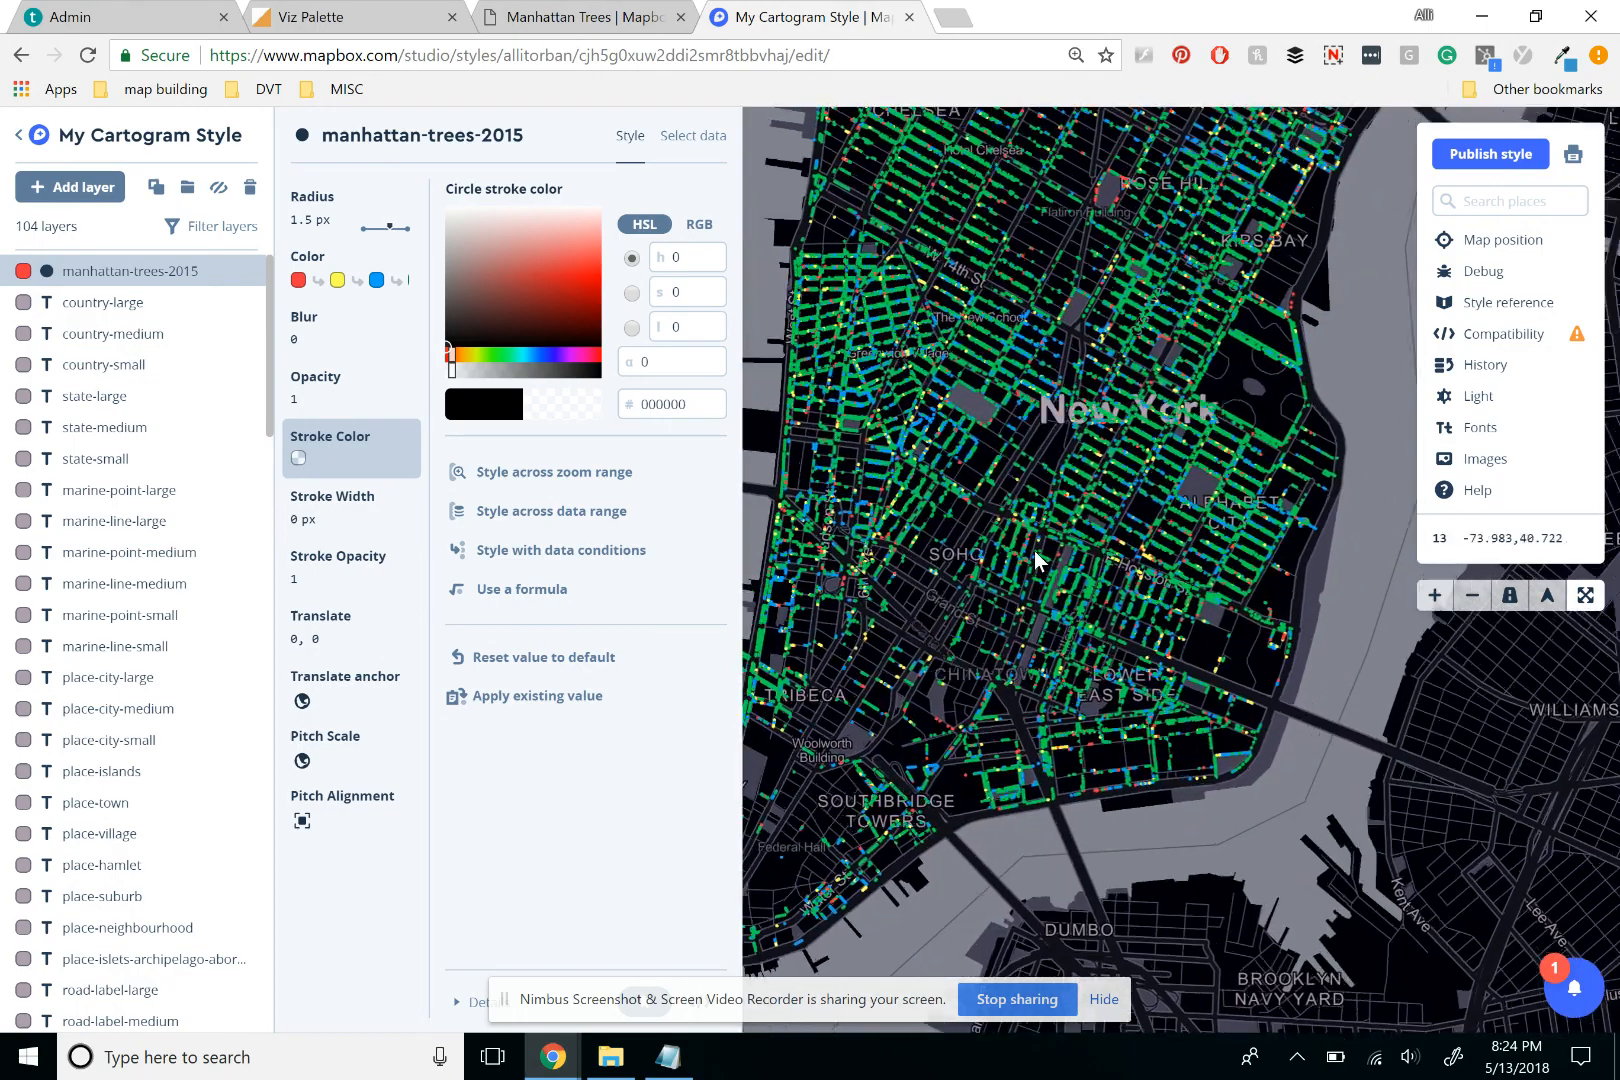
left_click(320, 224)
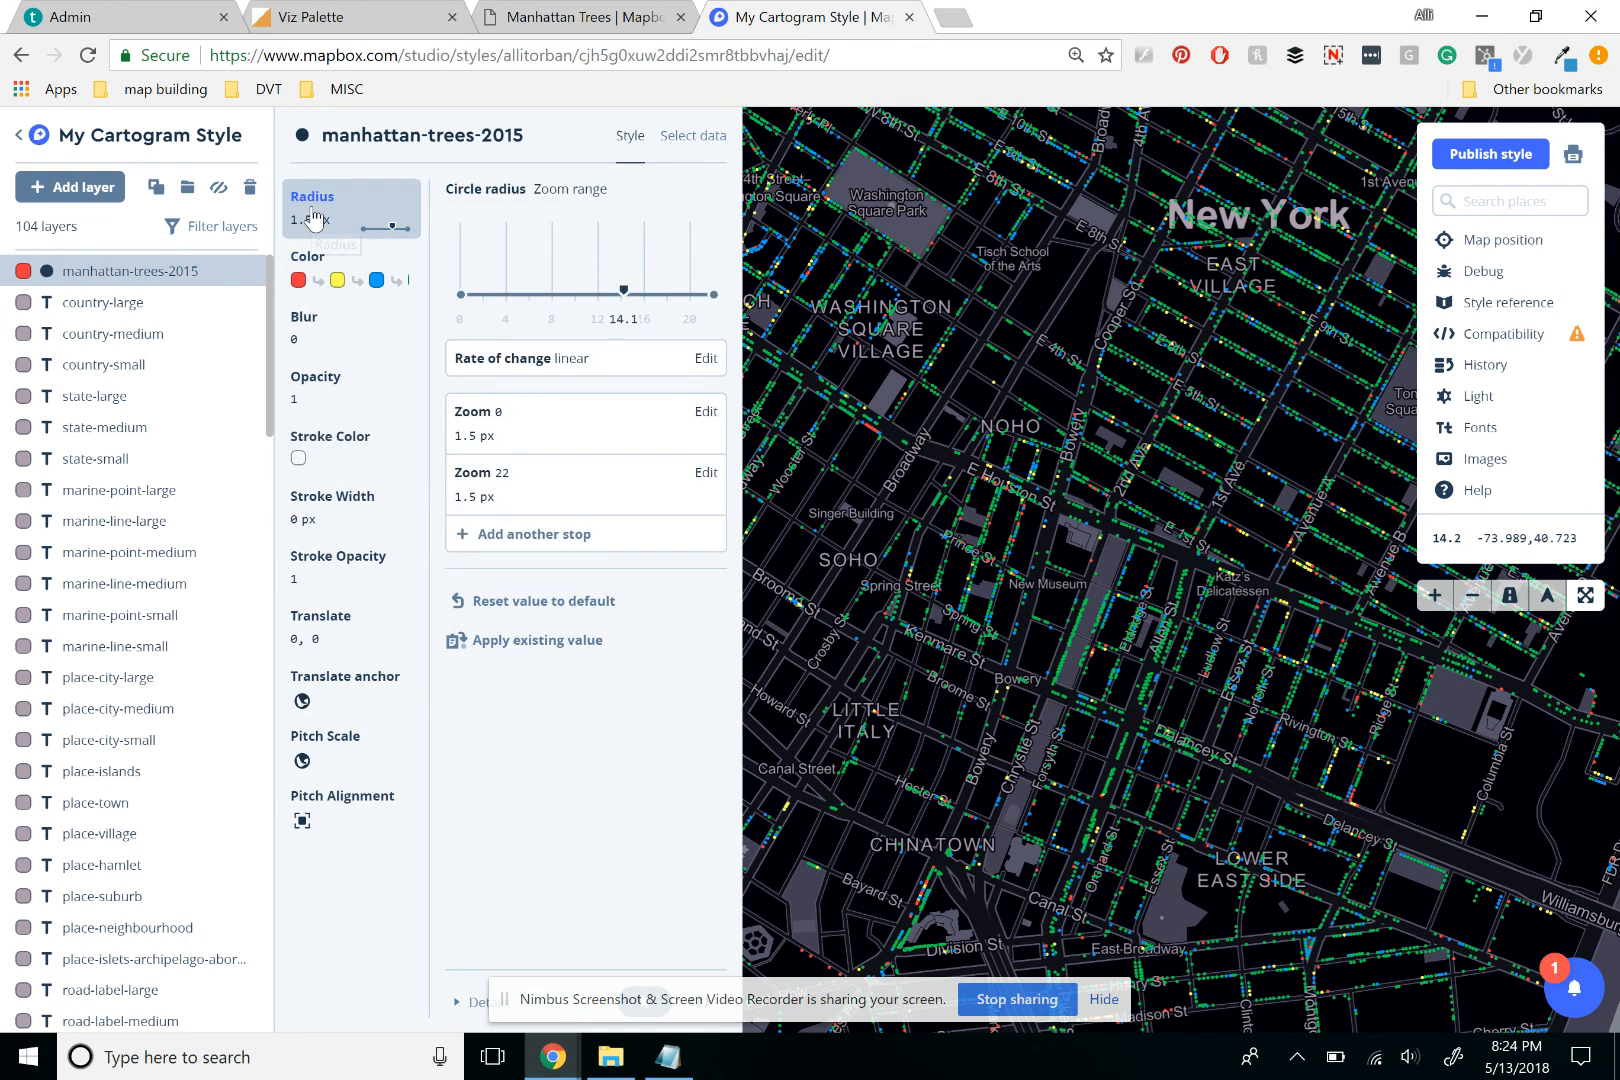
left_click(520, 601)
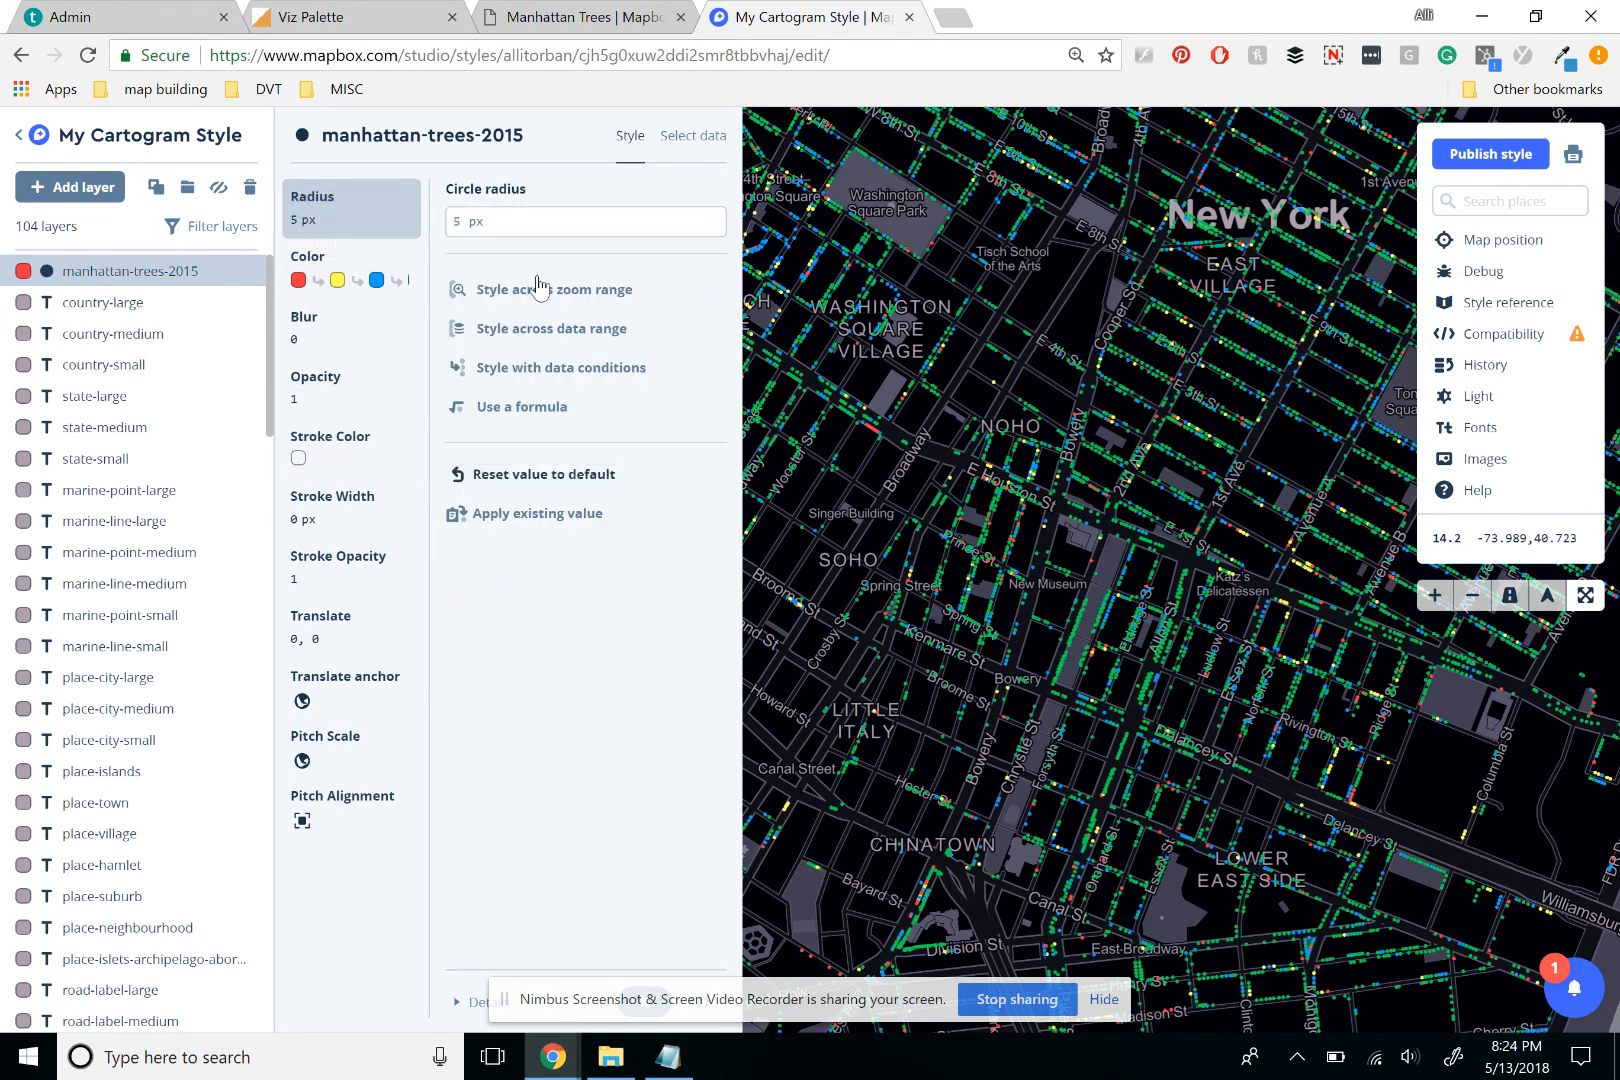
Set the circle radius of the manhattan-trees-2015 layer to 1 px and check the points at several zoom levels.
left_click(453, 221)
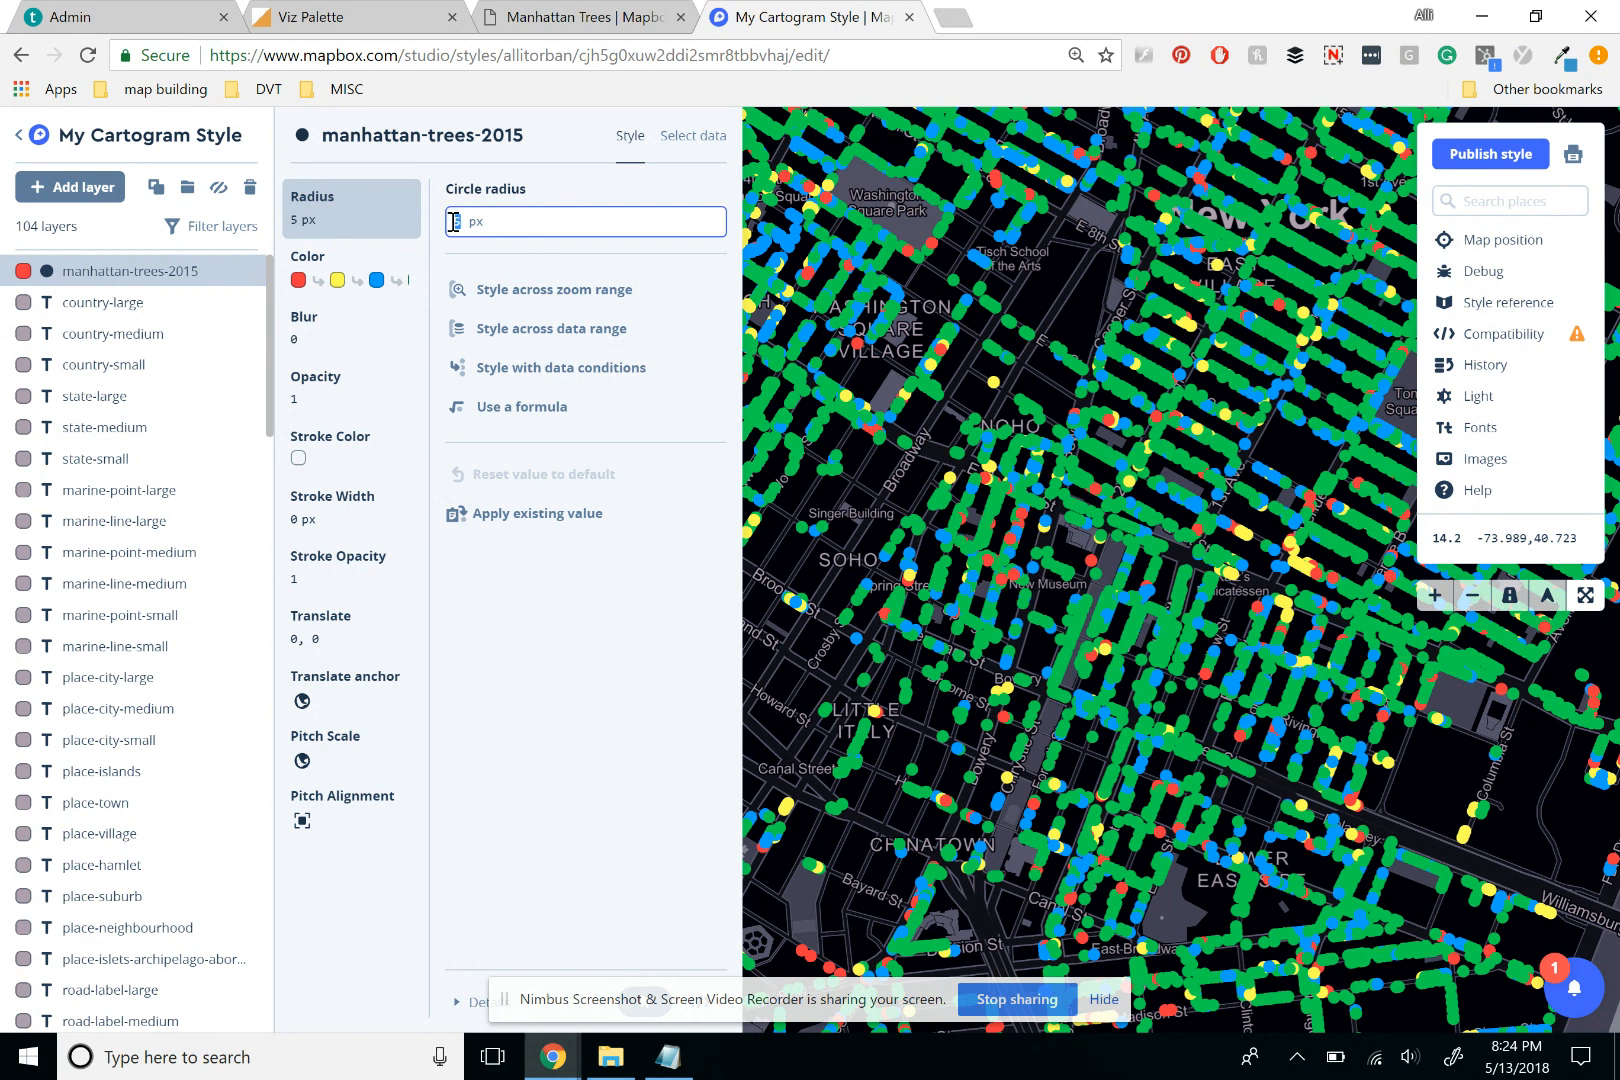
type("1")
scroll(956, 542, "down", 2)
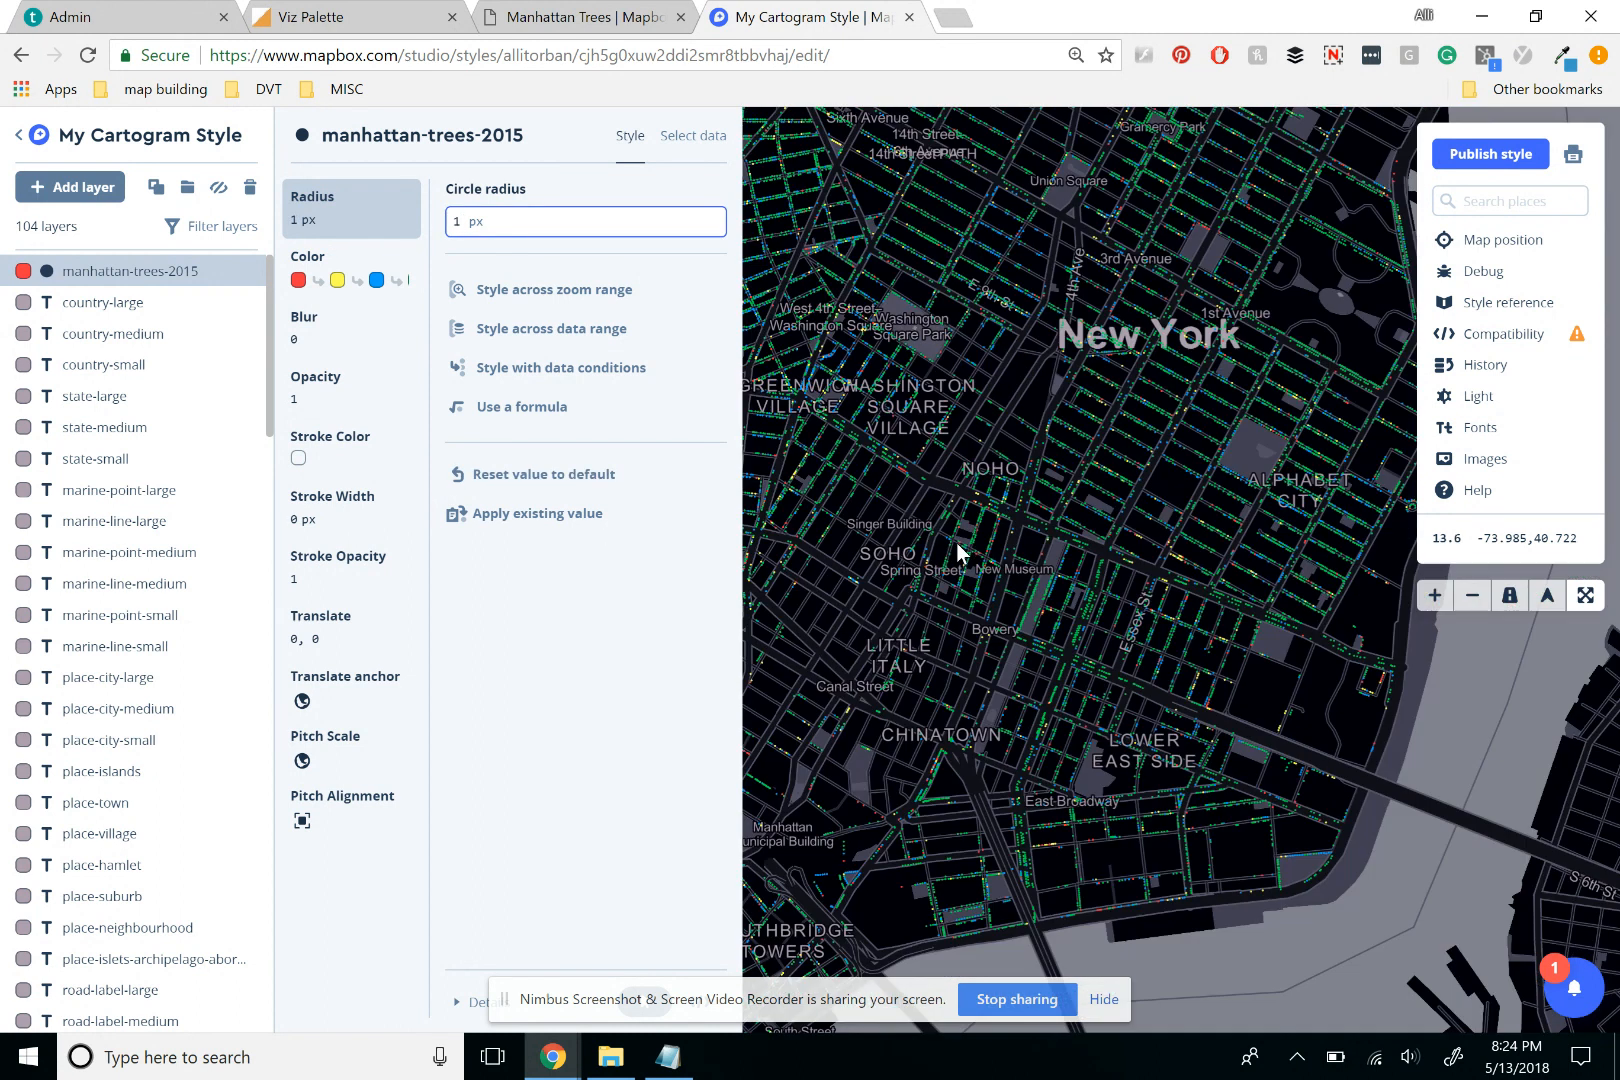
scroll(810, 553, "down", 3)
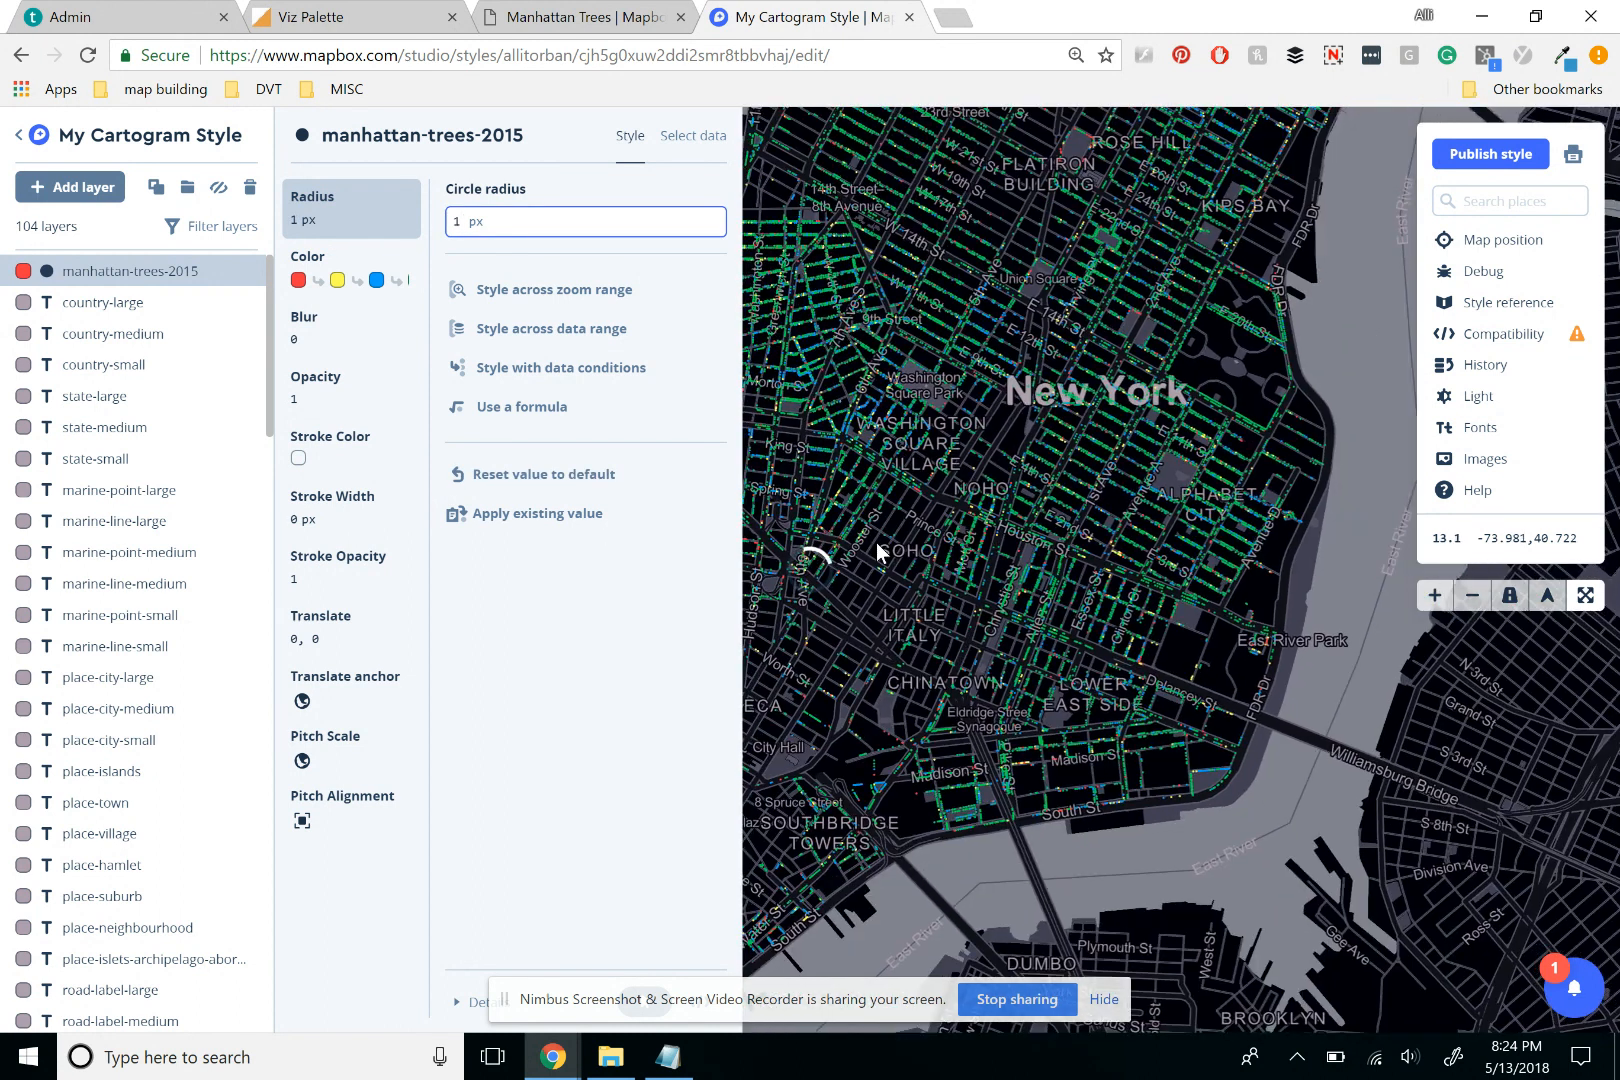
left_click_drag(879, 550, 1097, 453)
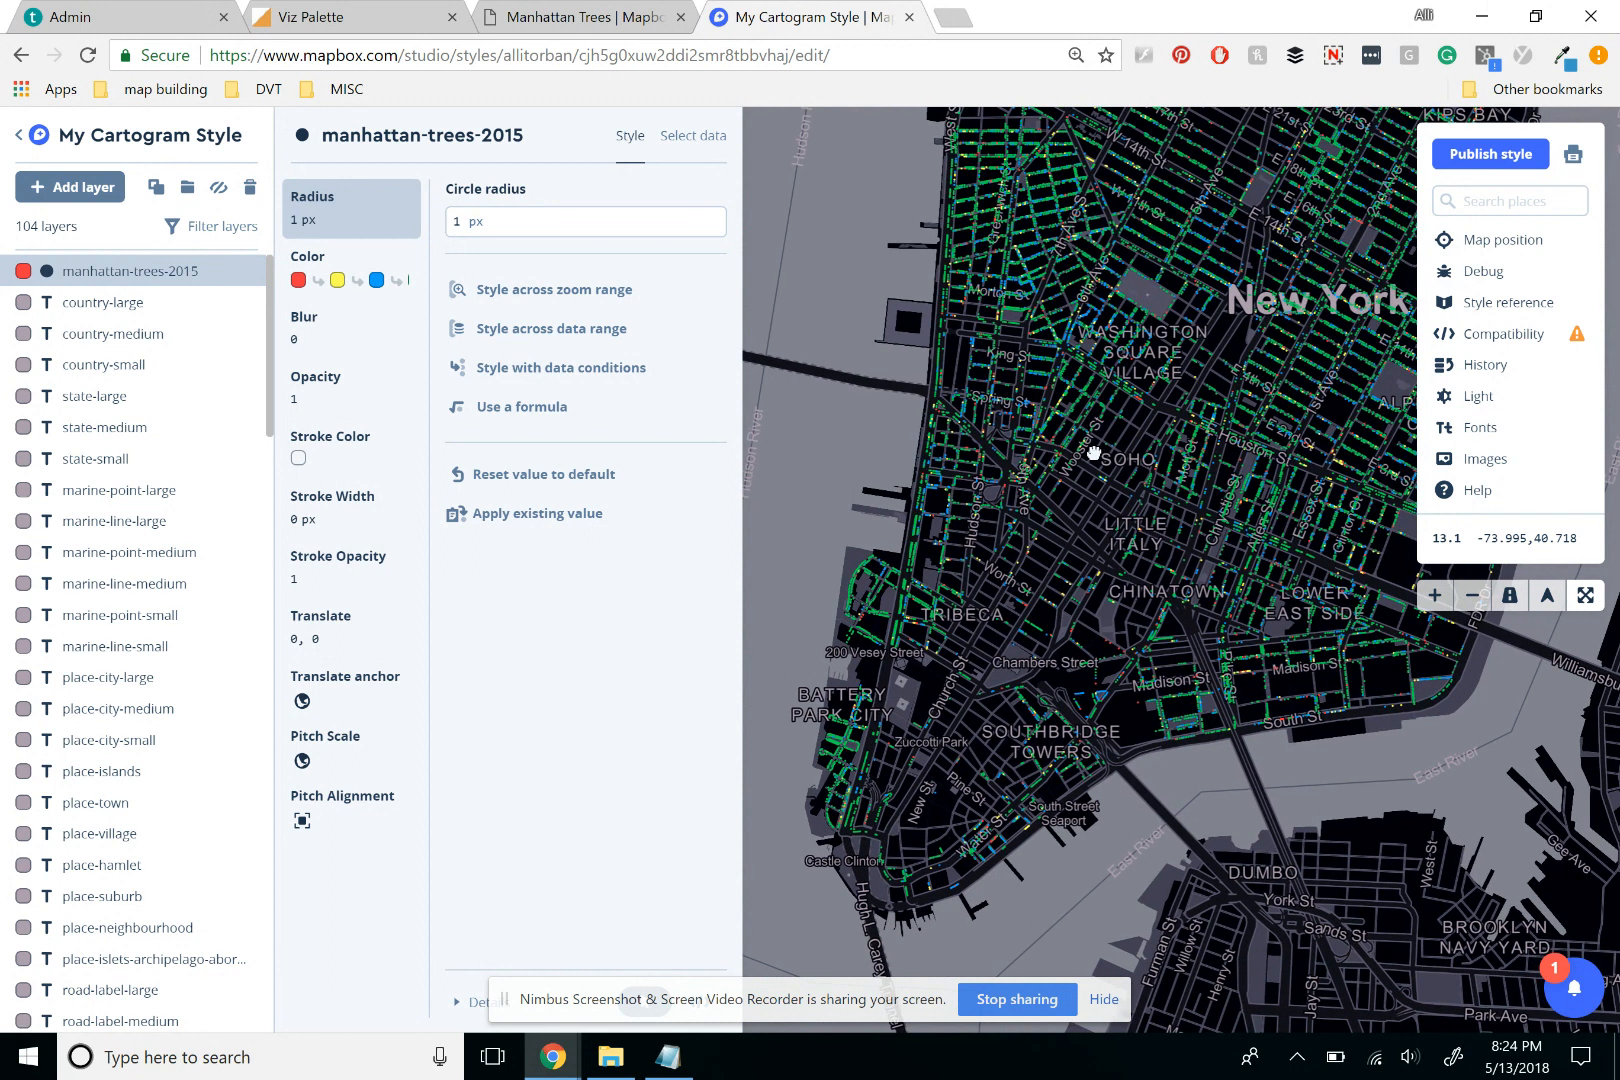
left_click_drag(1211, 401, 1064, 460)
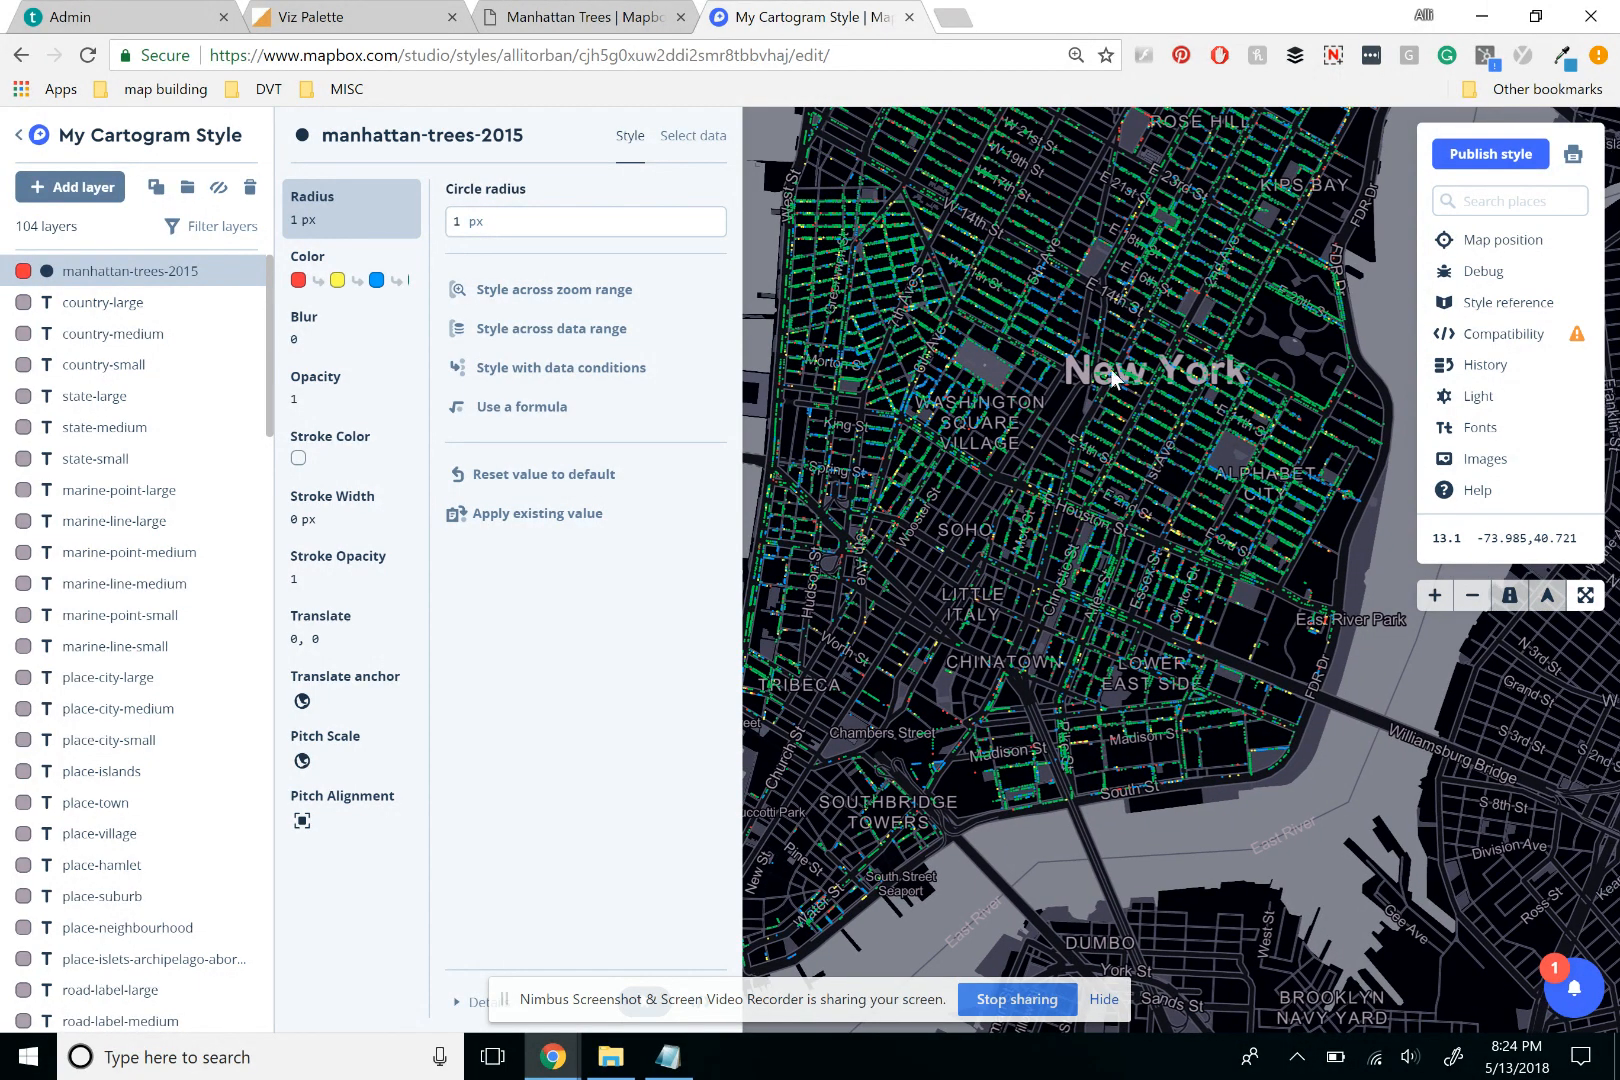
scroll(1180, 370, "up", 3)
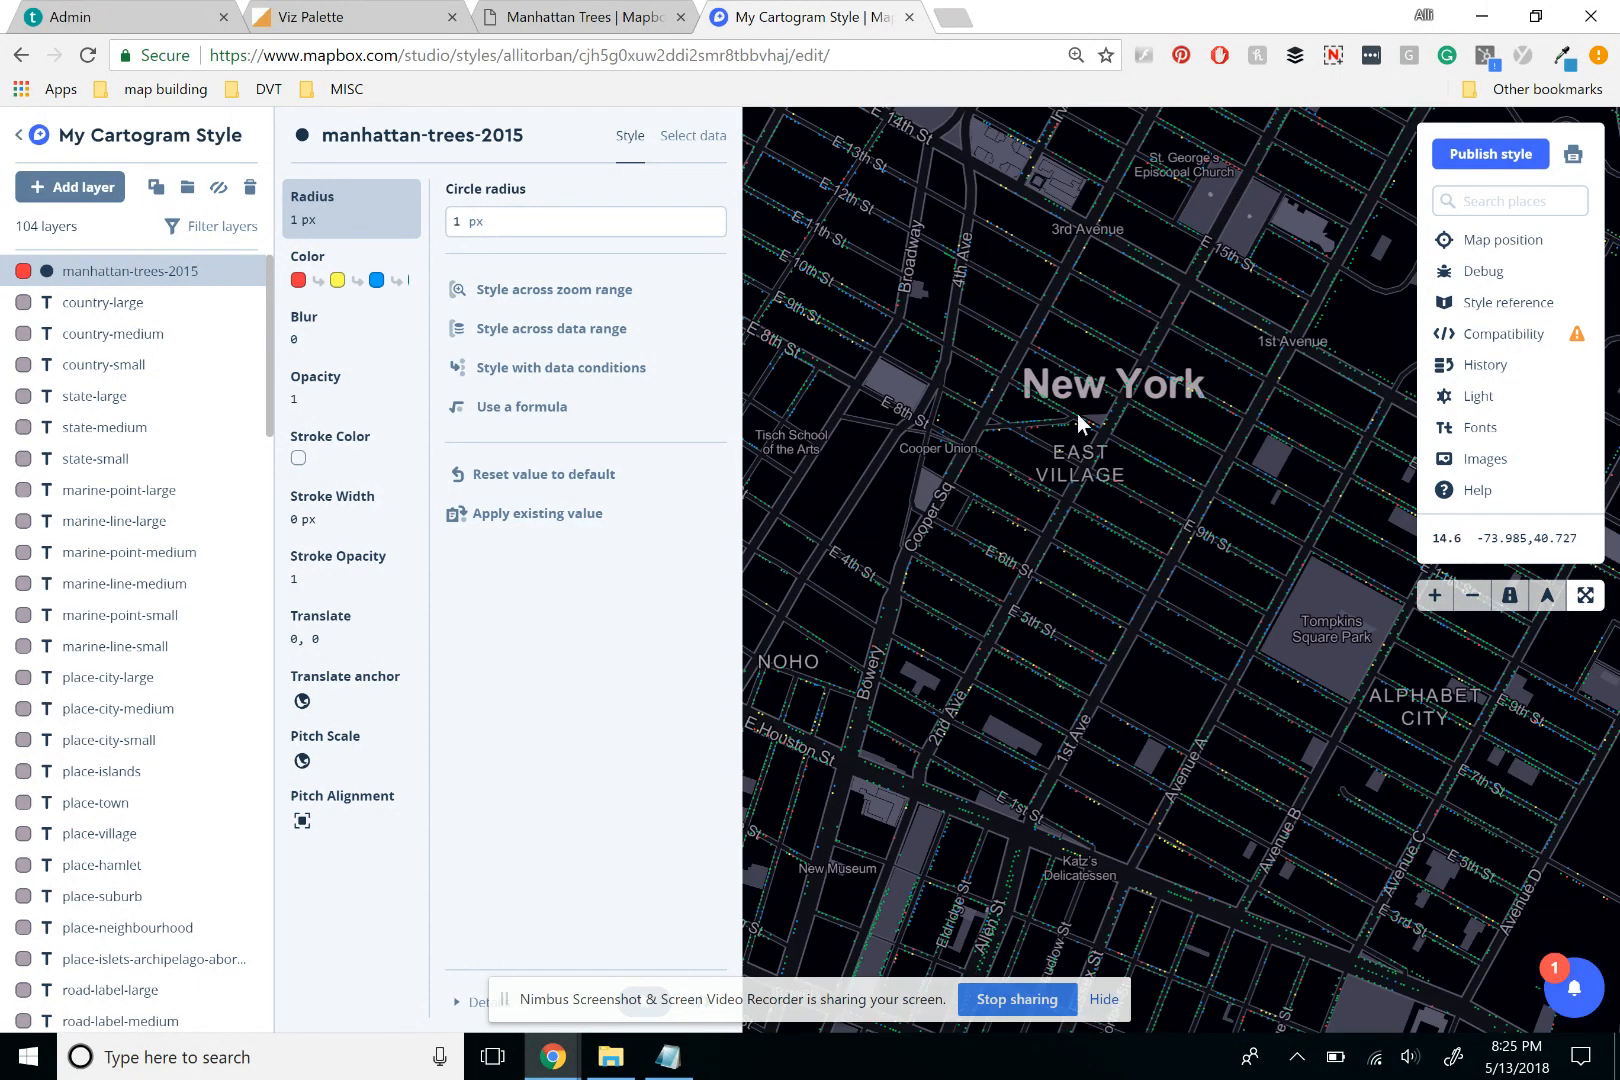
scroll(1118, 402, "down", 2)
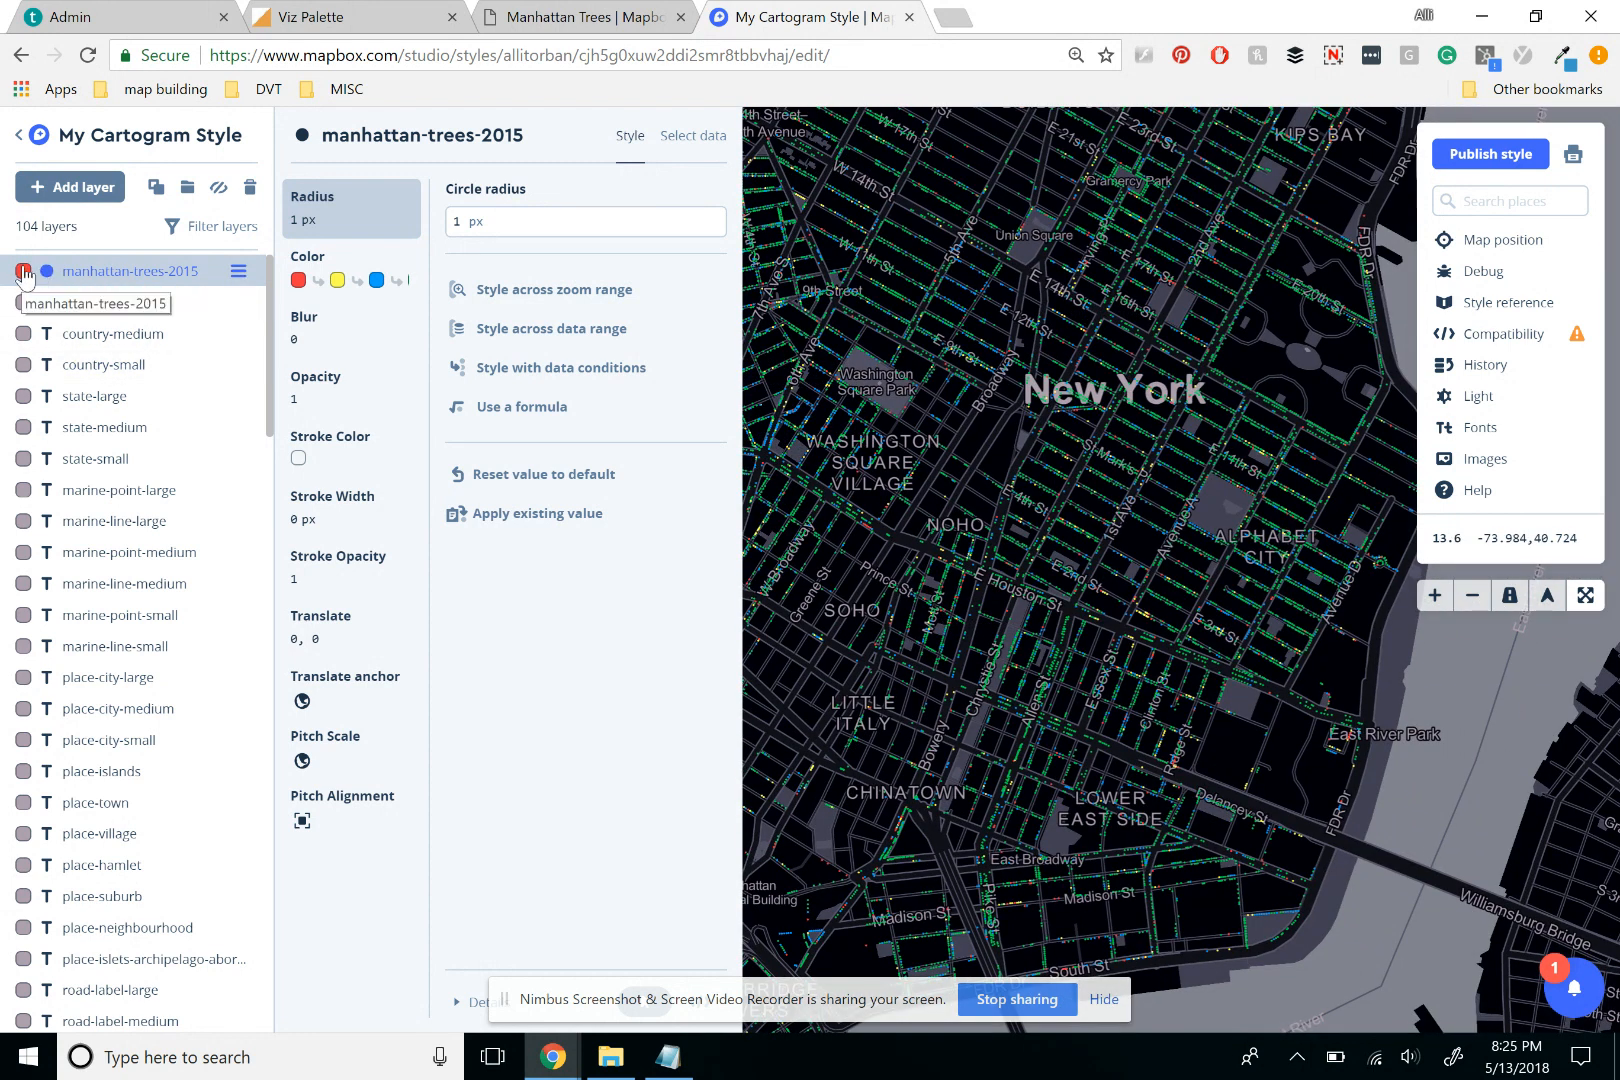
Move the manhattan-trees-2015 layer down the layer order, placing it between place-village and place-hamlet.
left_click_drag(90, 272, 98, 870)
scroll(150, 708, "down", 3)
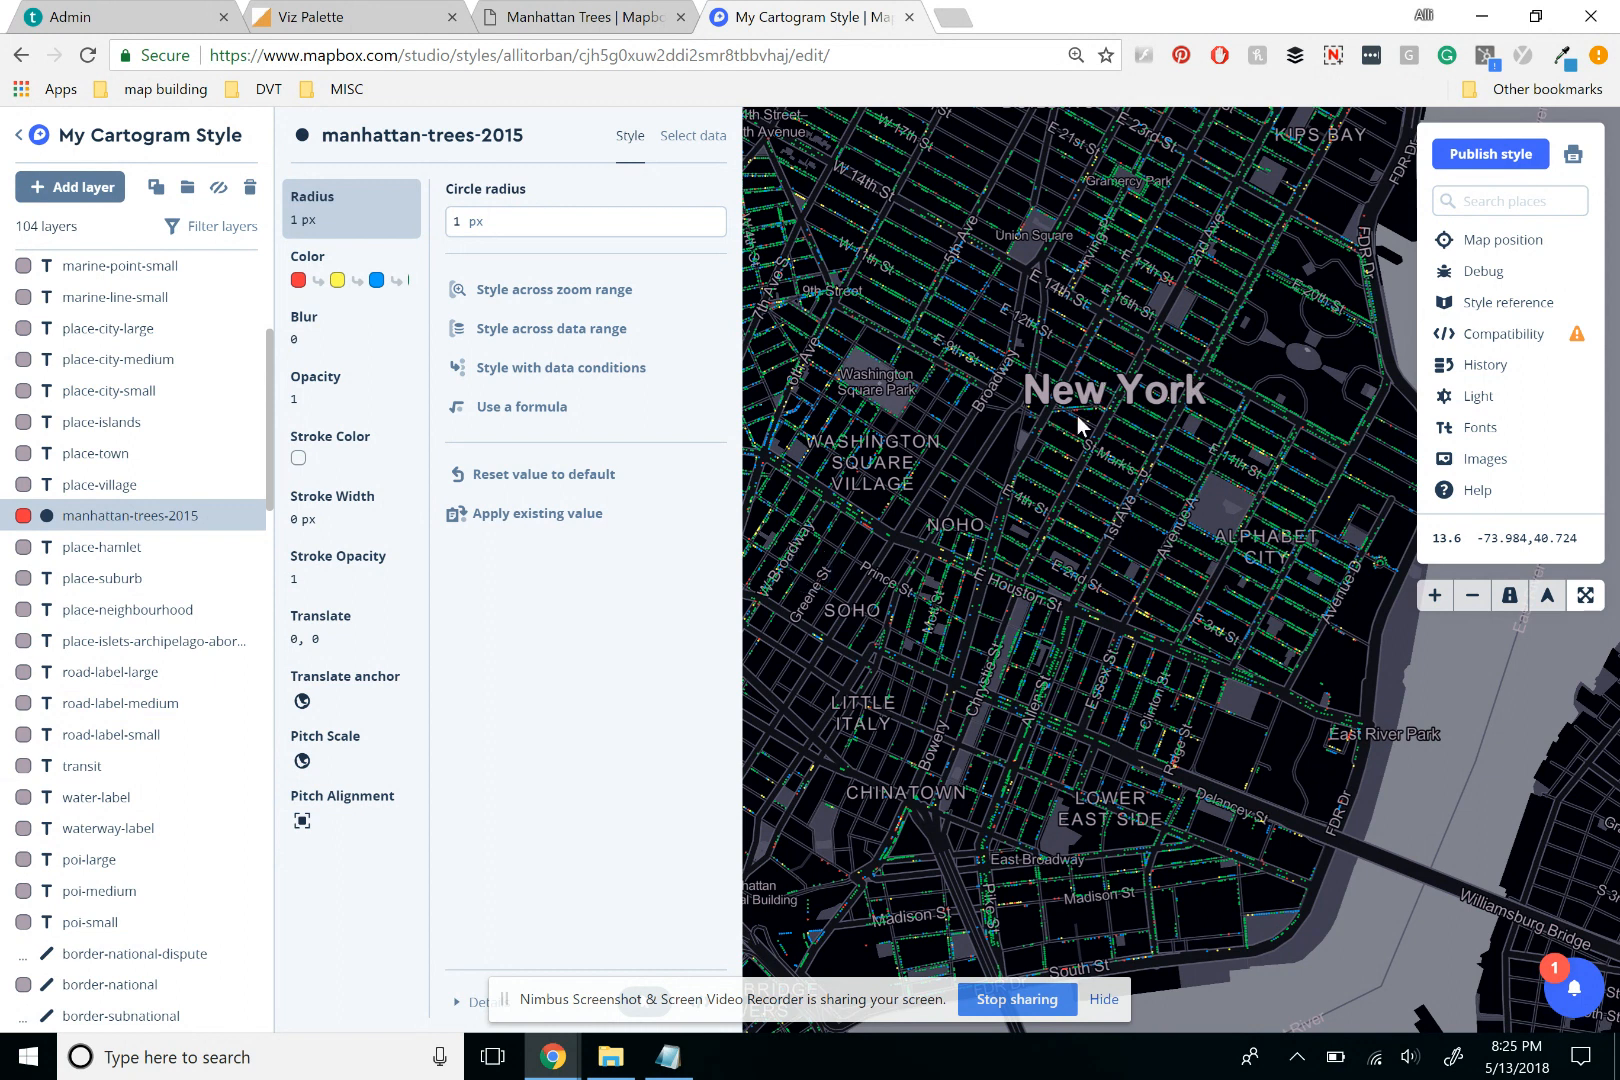
scroll(1056, 583, "down", 3)
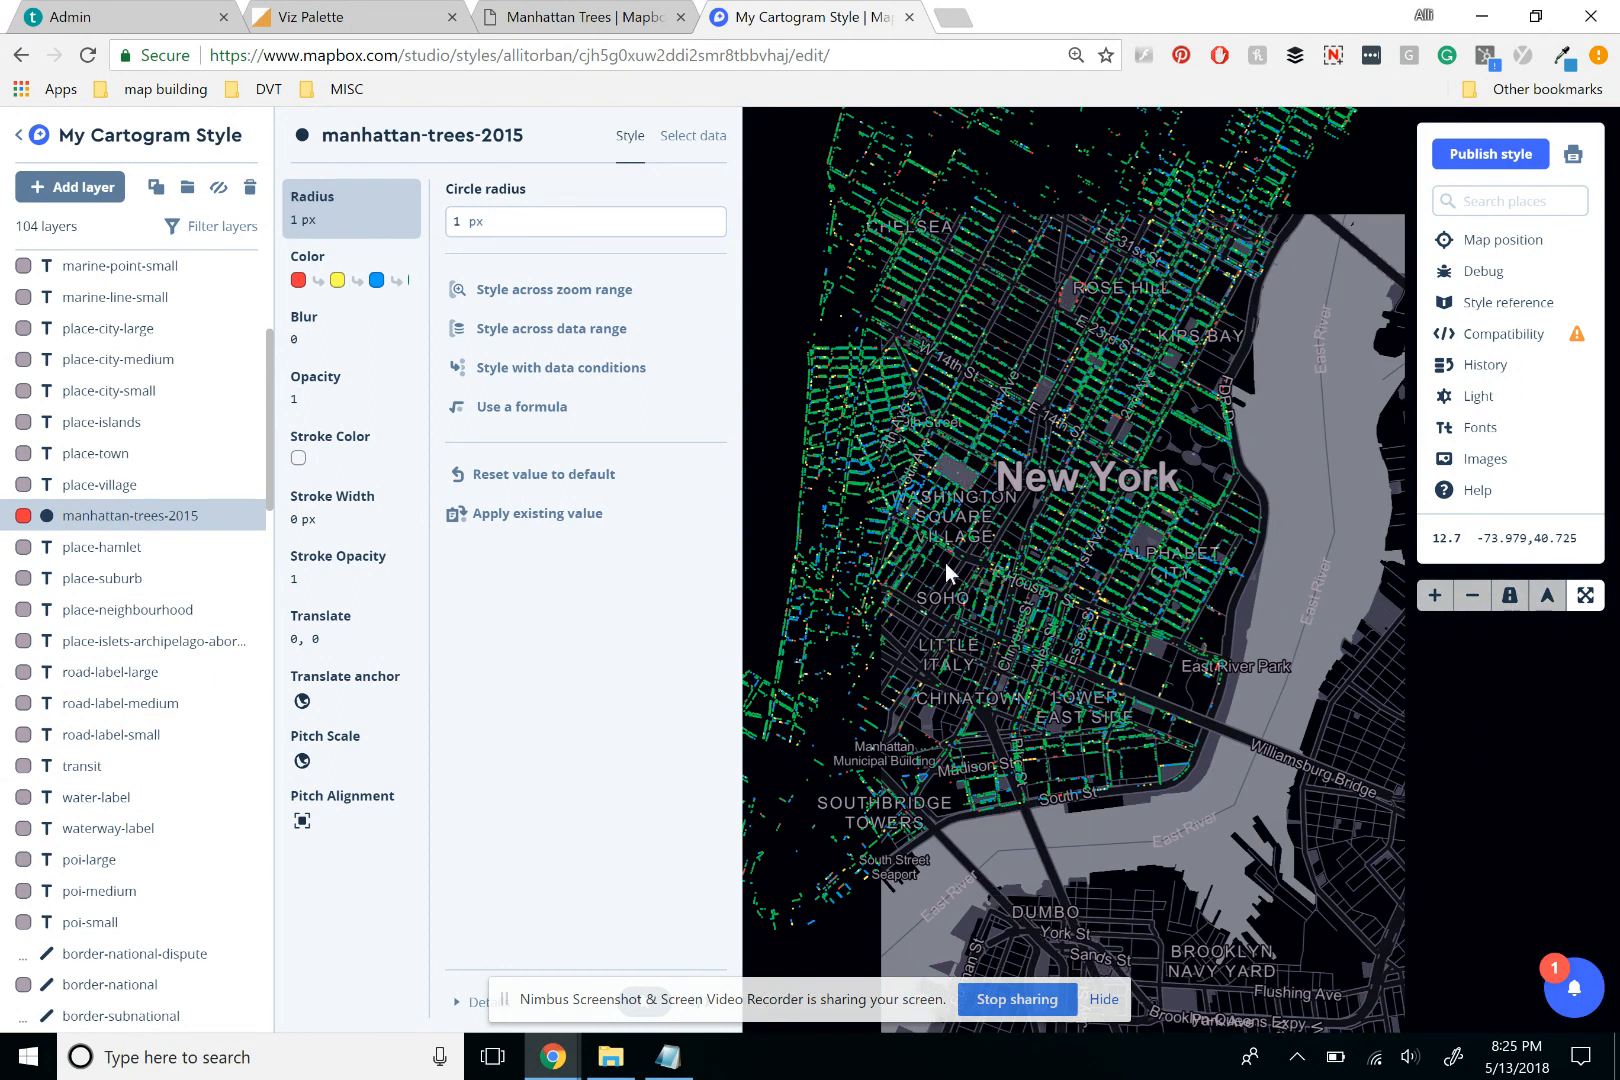
left_click_drag(945, 563, 1054, 513)
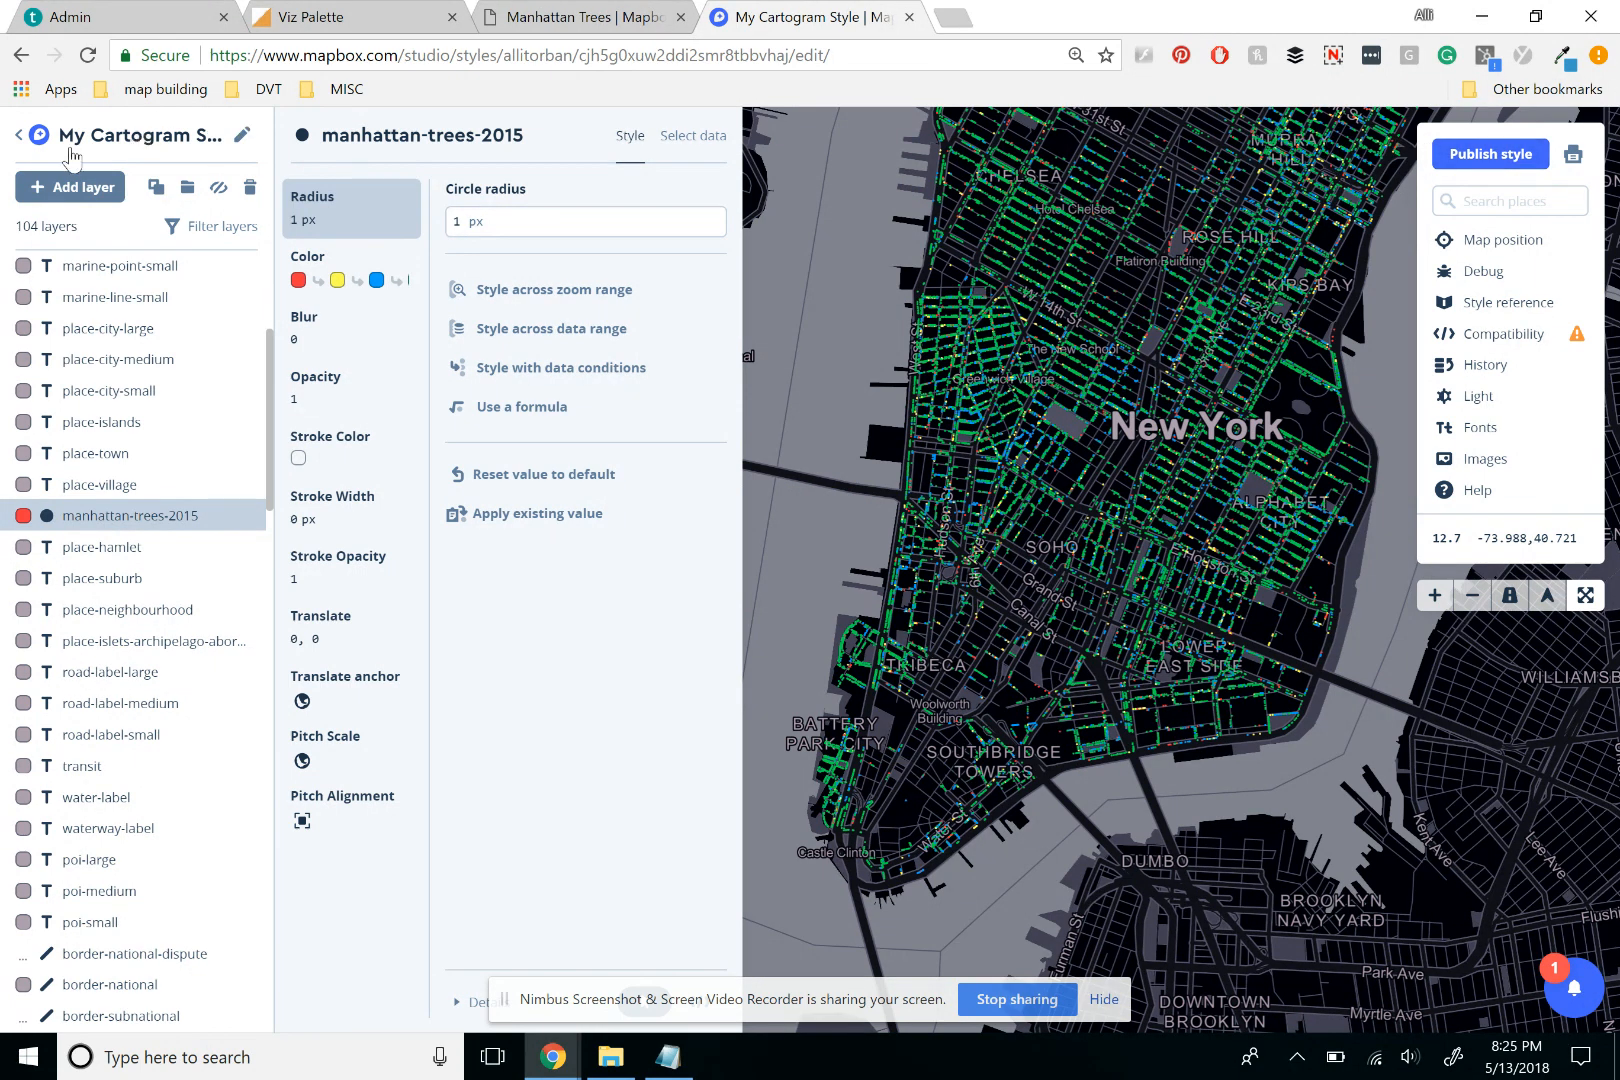
Rename the map style as "Manhattan Trees".
left_click(112, 145)
triple_click(111, 137)
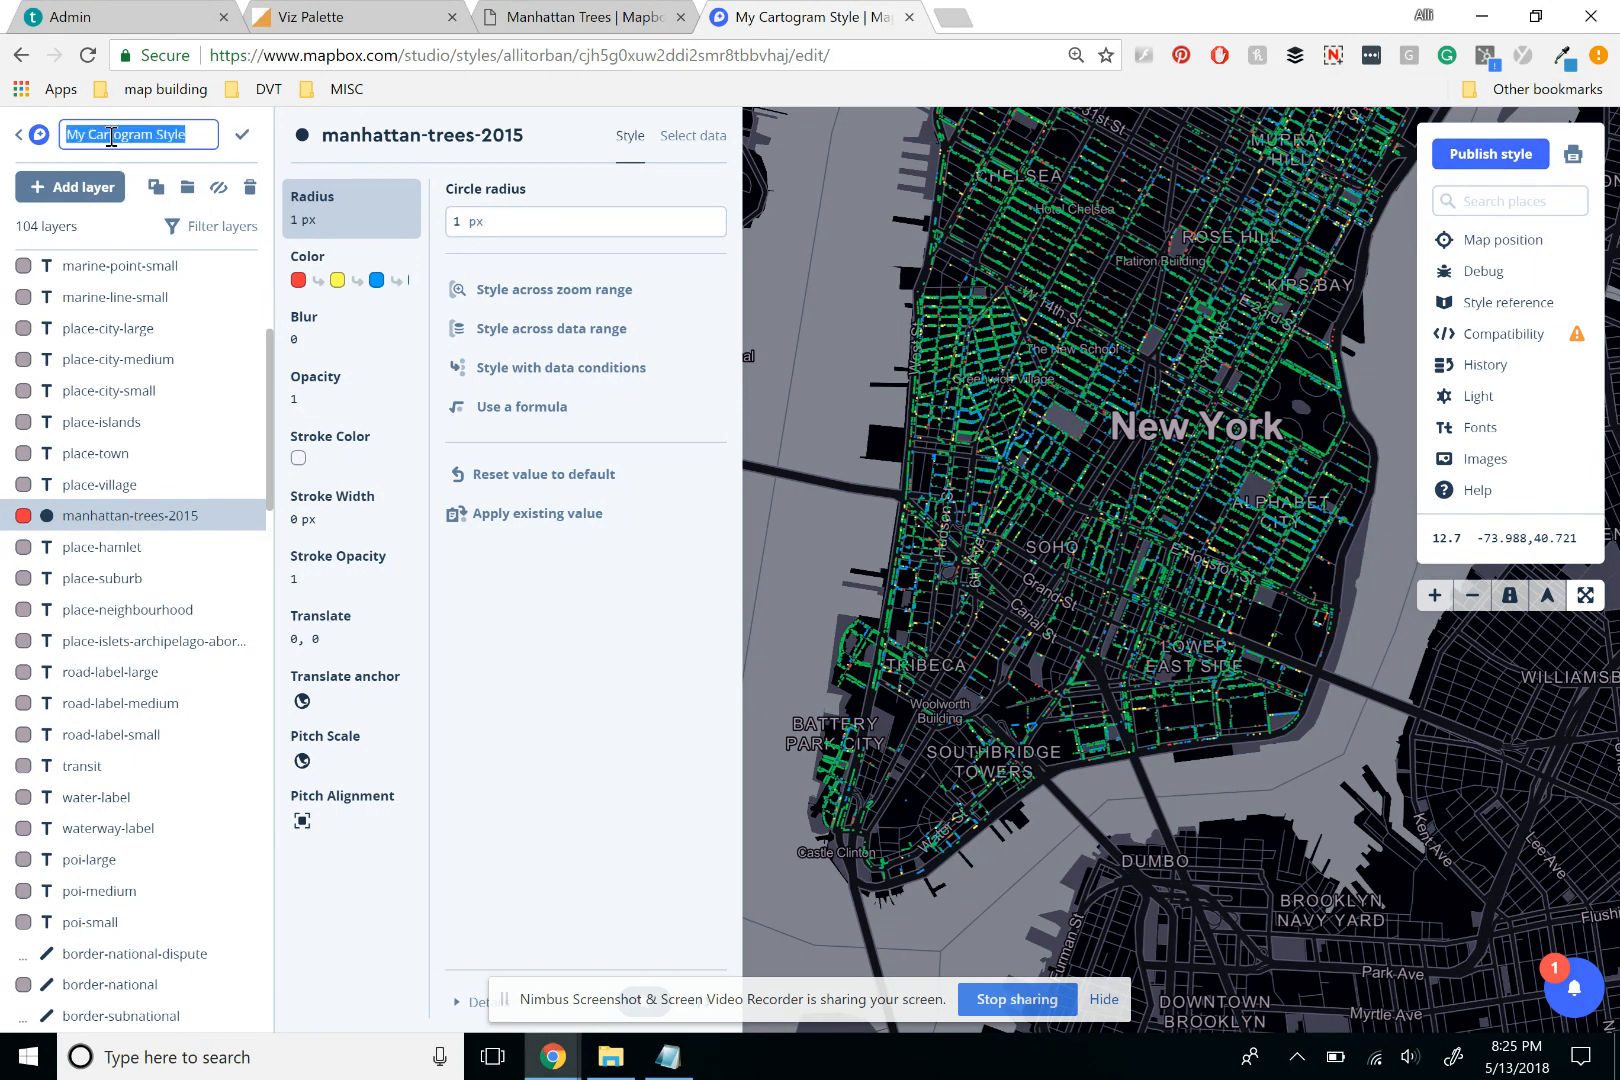
type("M")
key("BackSpace")
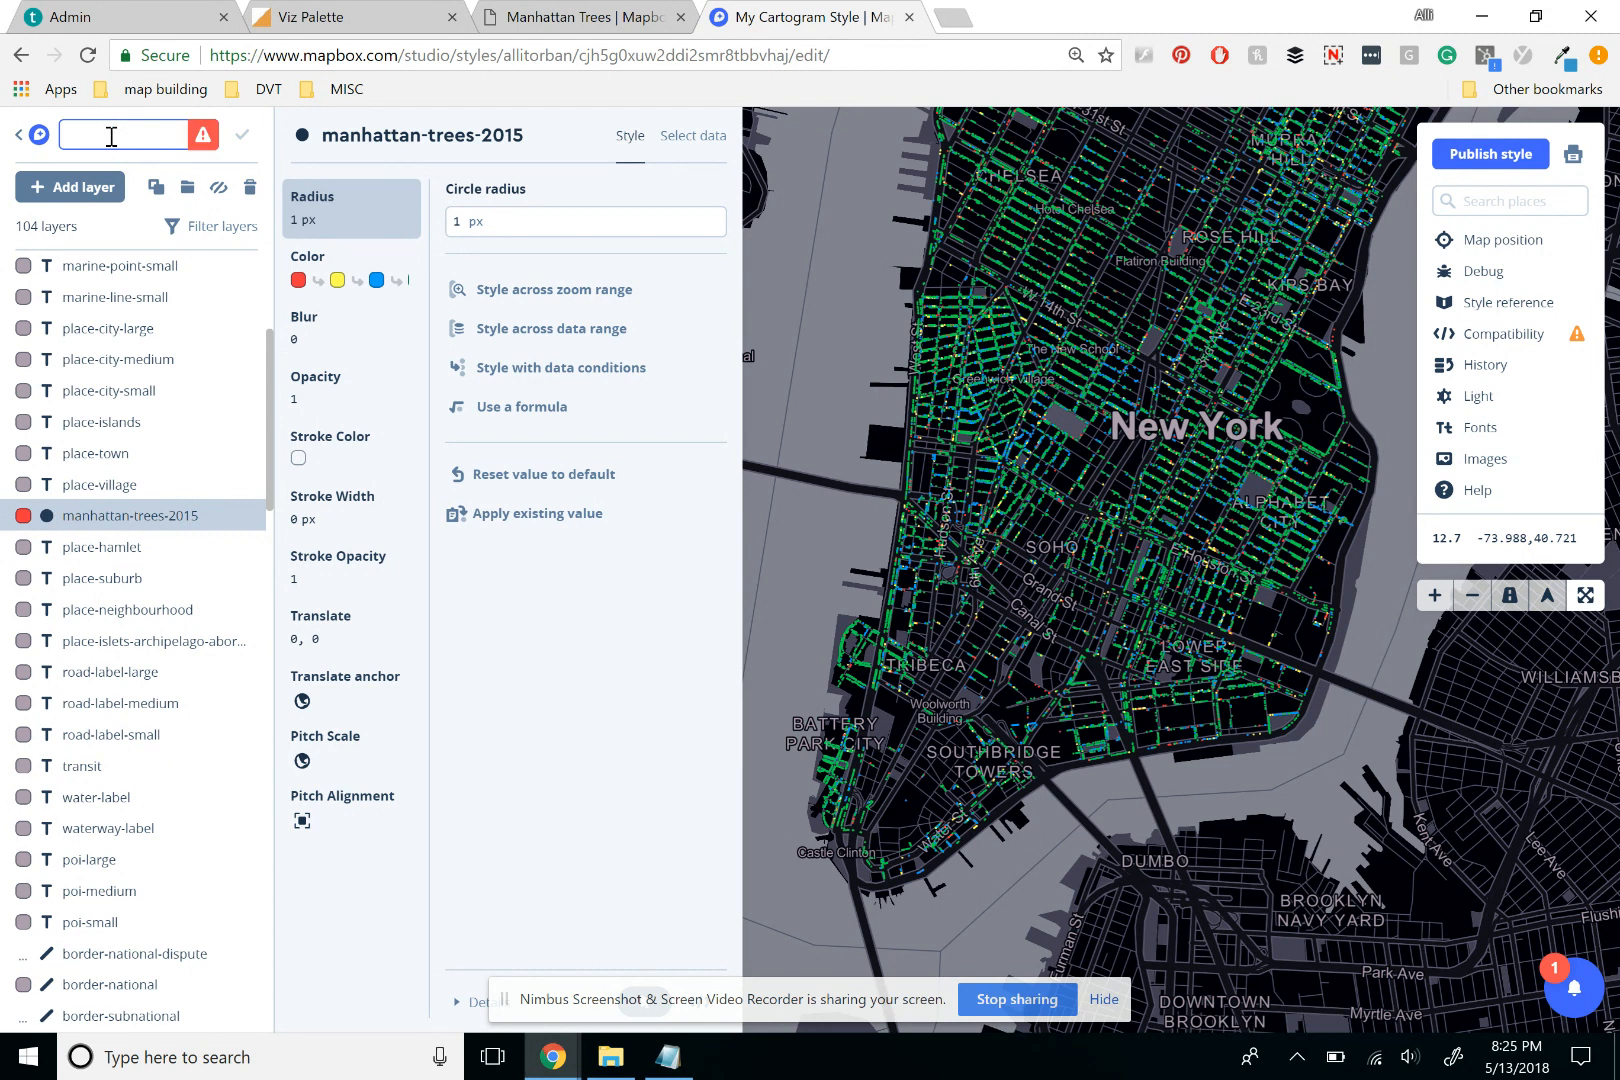
type("M")
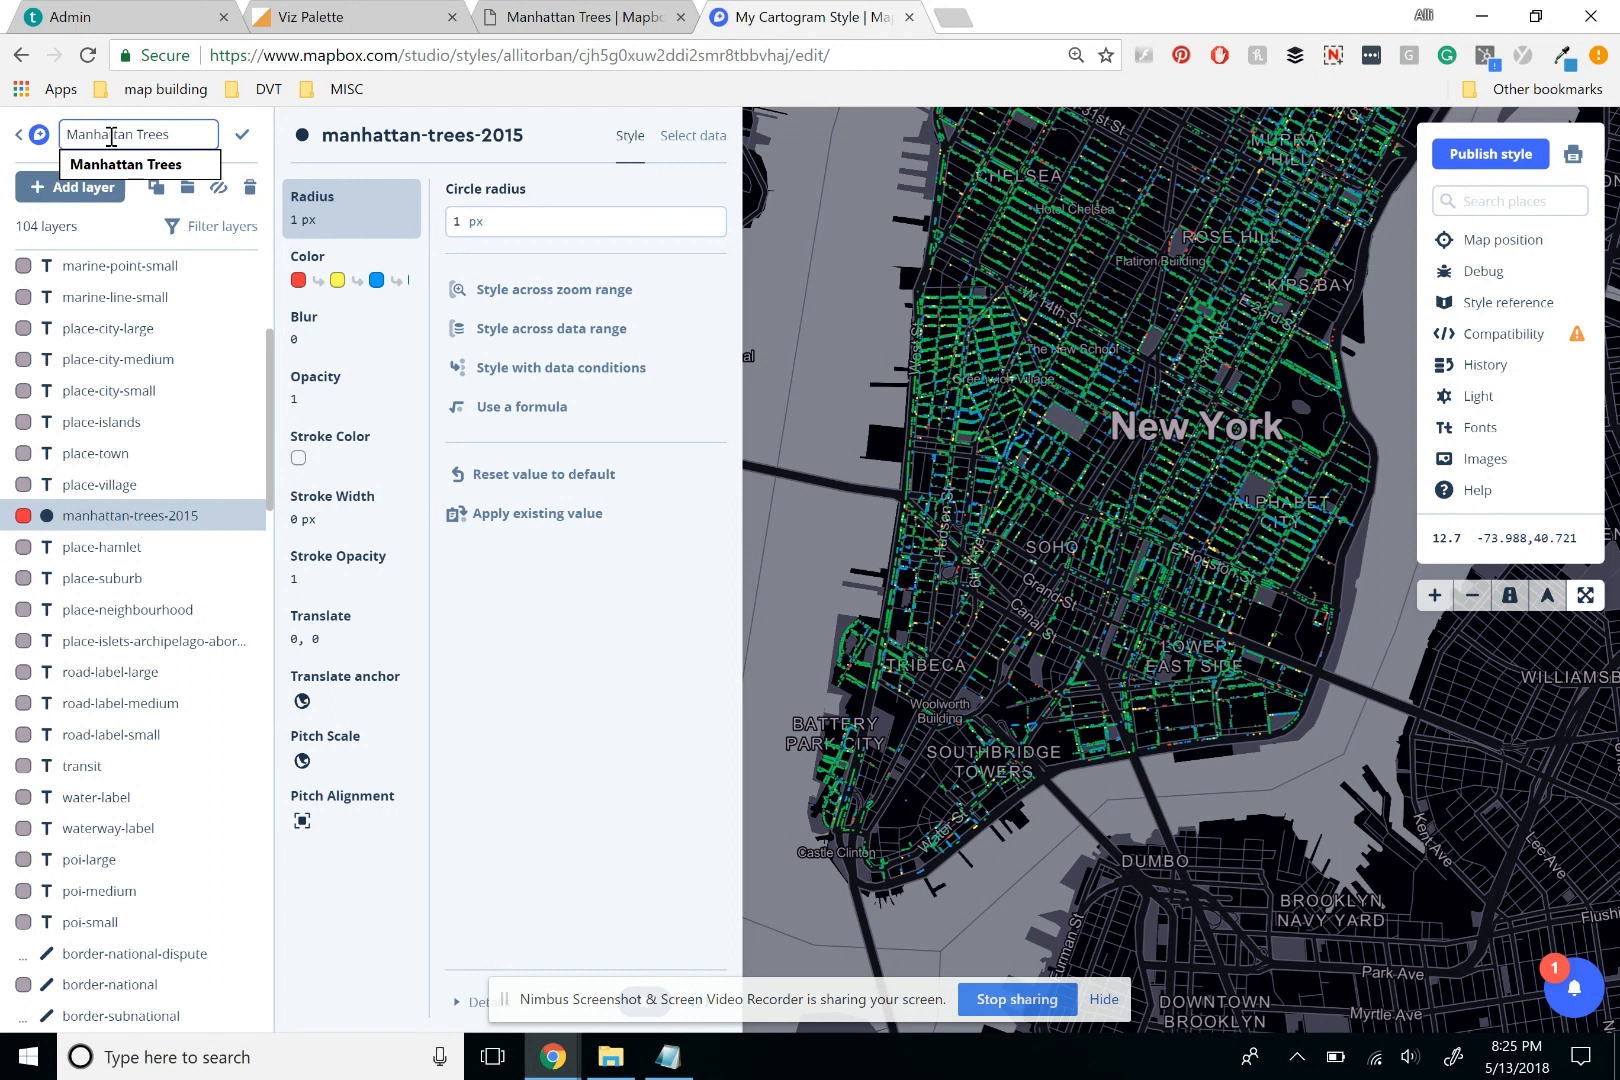
type("anhattan Trees")
left_click(112, 164)
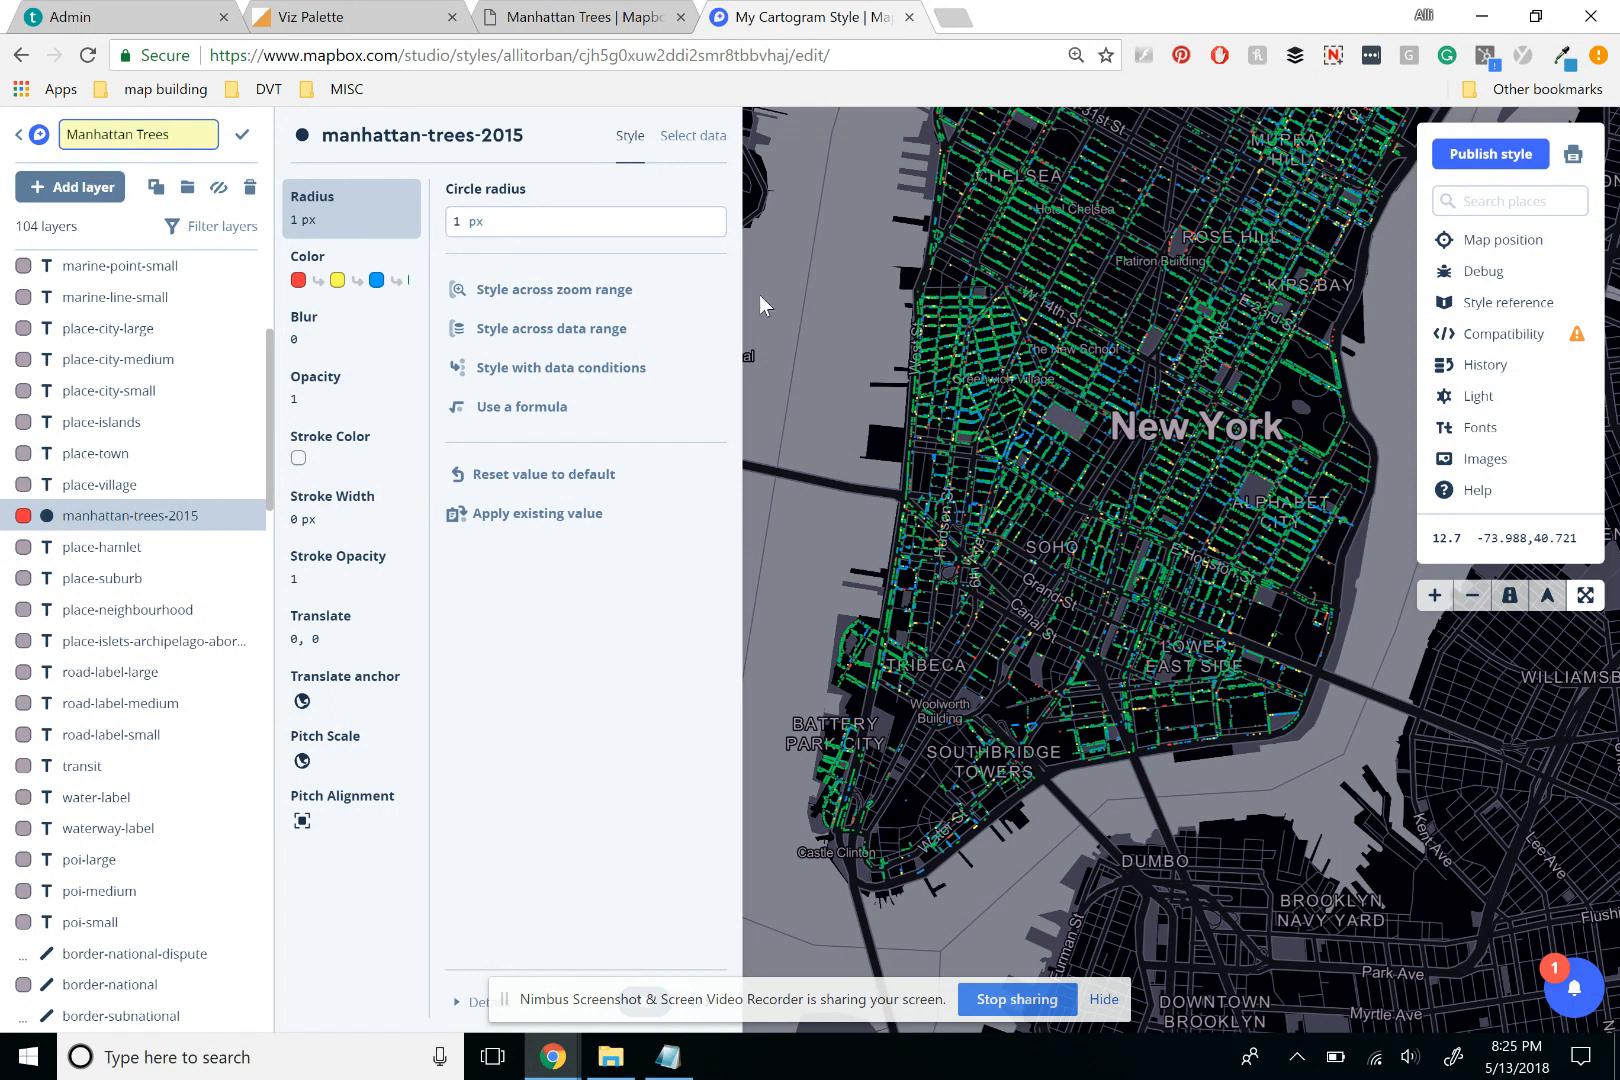
Publish the map style.
left_click(1502, 160)
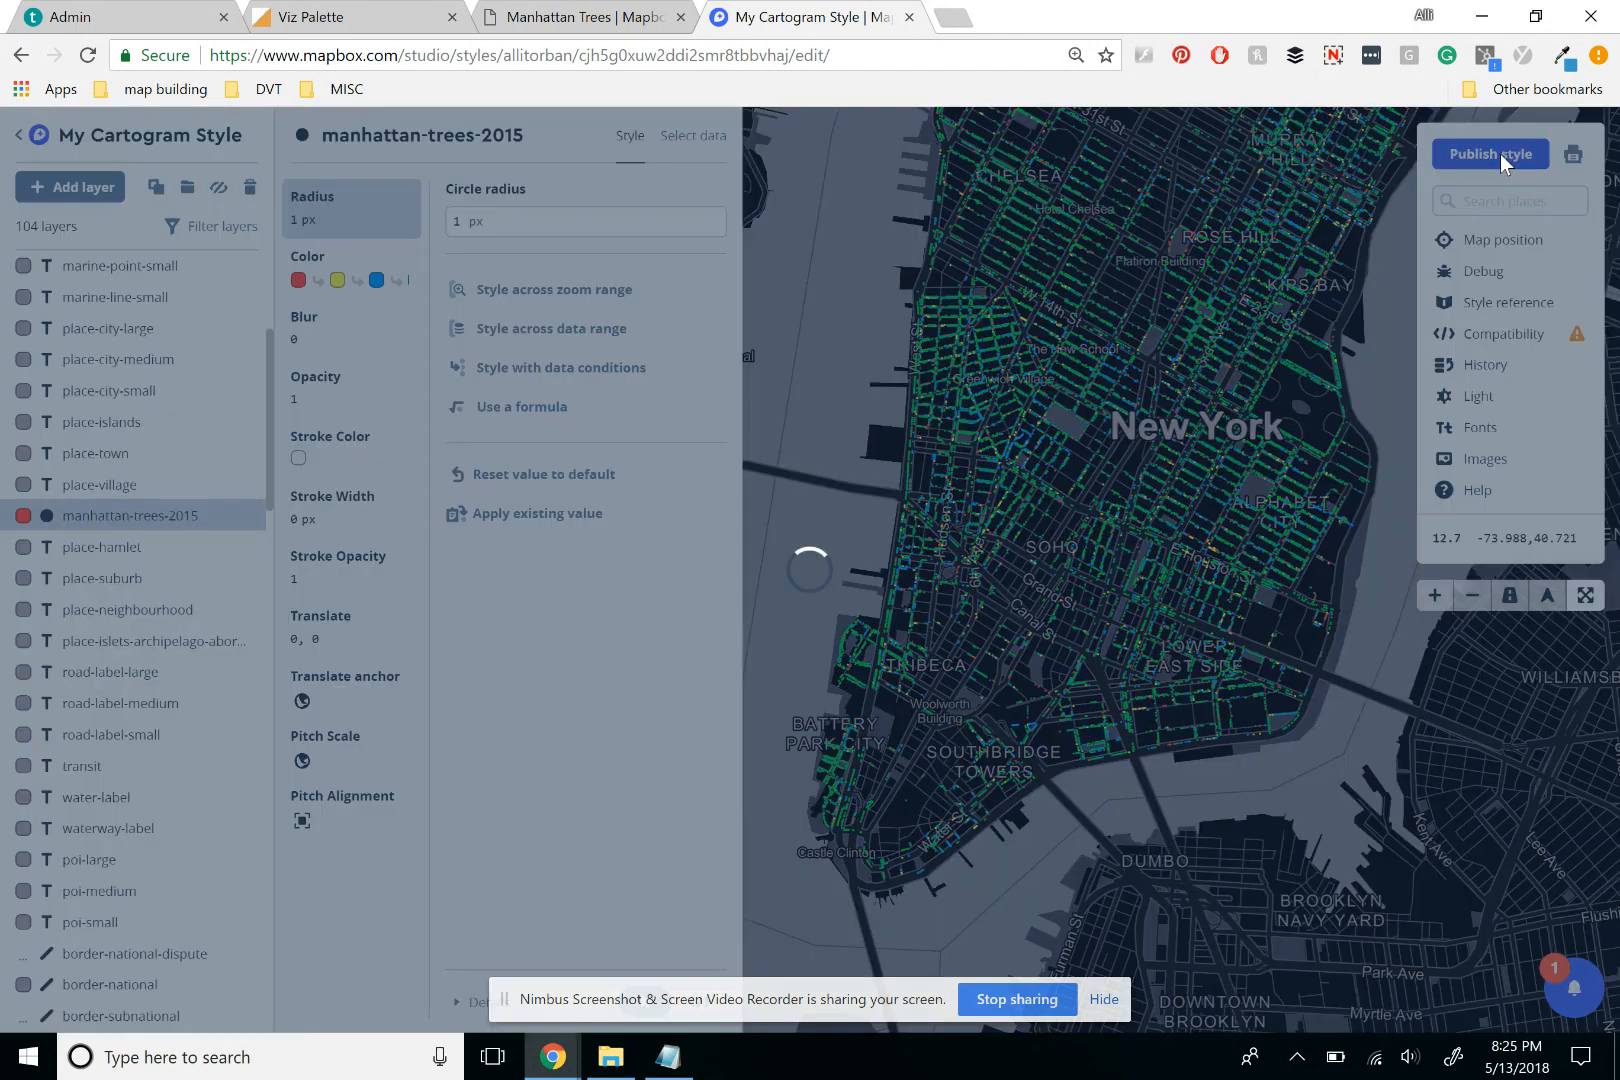